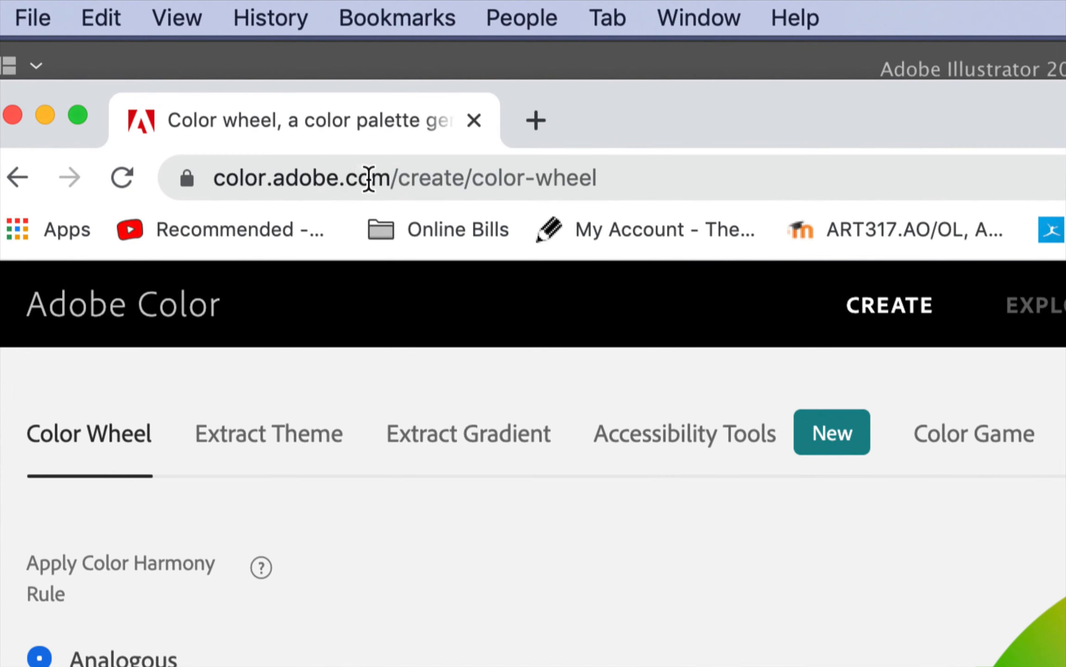
Explore harmonies on the Adobe Color wheel: rotate the Analogous scheme to gold, switch to Complementary and move the base color to green
click(369, 179)
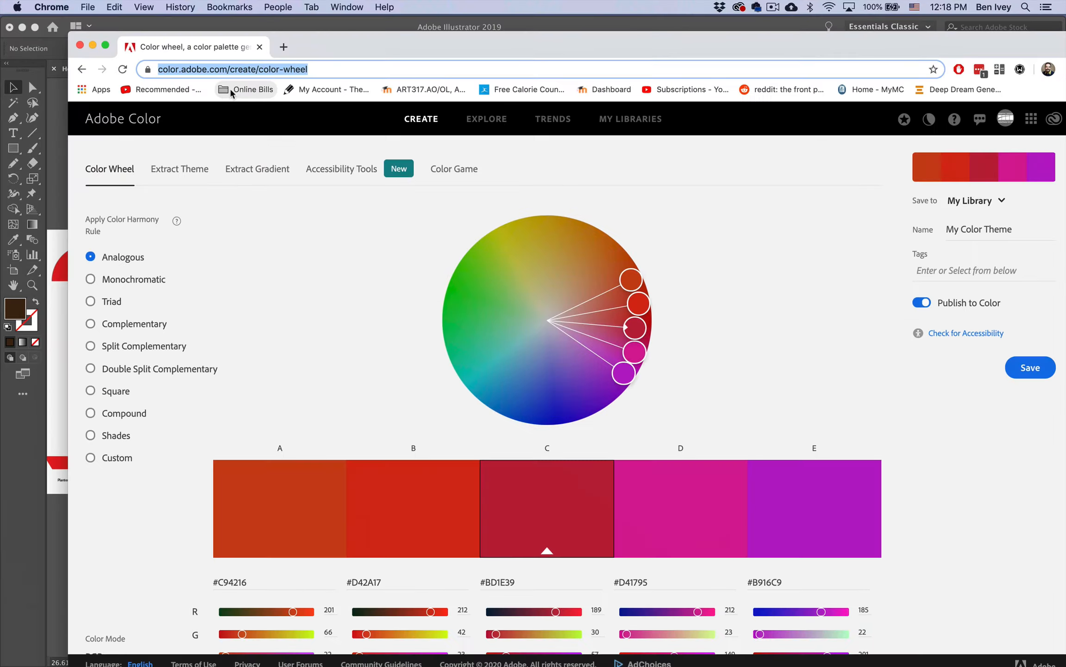
click(572, 589)
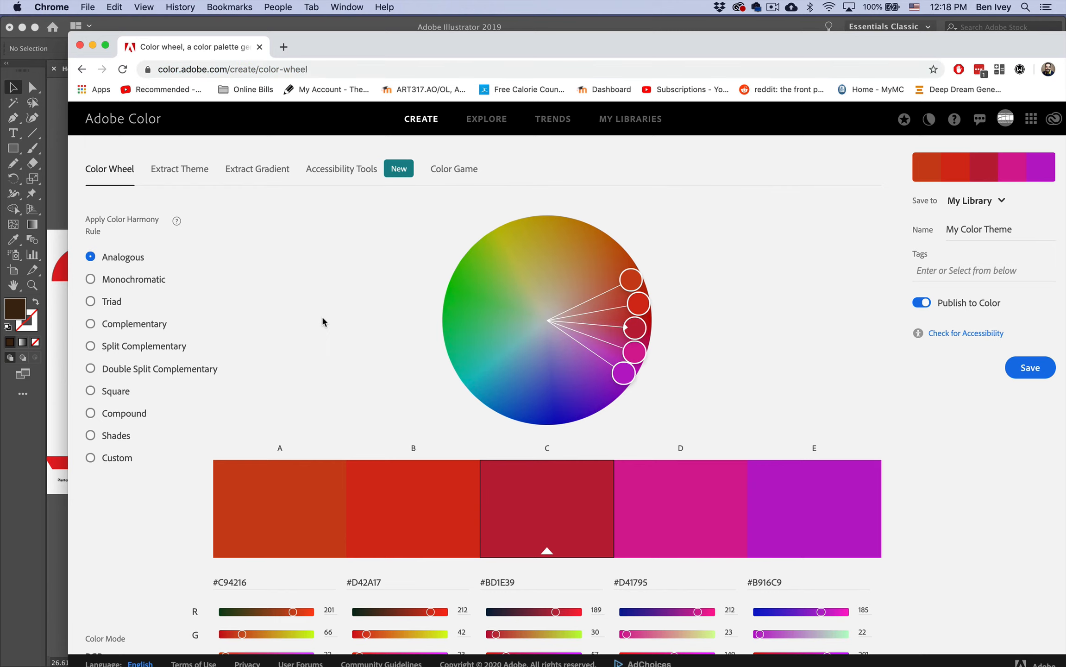
scroll(322, 315, down, 2)
scroll(321, 314, up, 2)
mouse_move(631, 281)
mouse_down()
mouse_move(604, 247)
mouse_move(616, 278)
mouse_up()
mouse_move(635, 327)
mouse_down()
mouse_move(637, 301)
mouse_move(574, 259)
mouse_move(546, 273)
mouse_move(548, 251)
mouse_up()
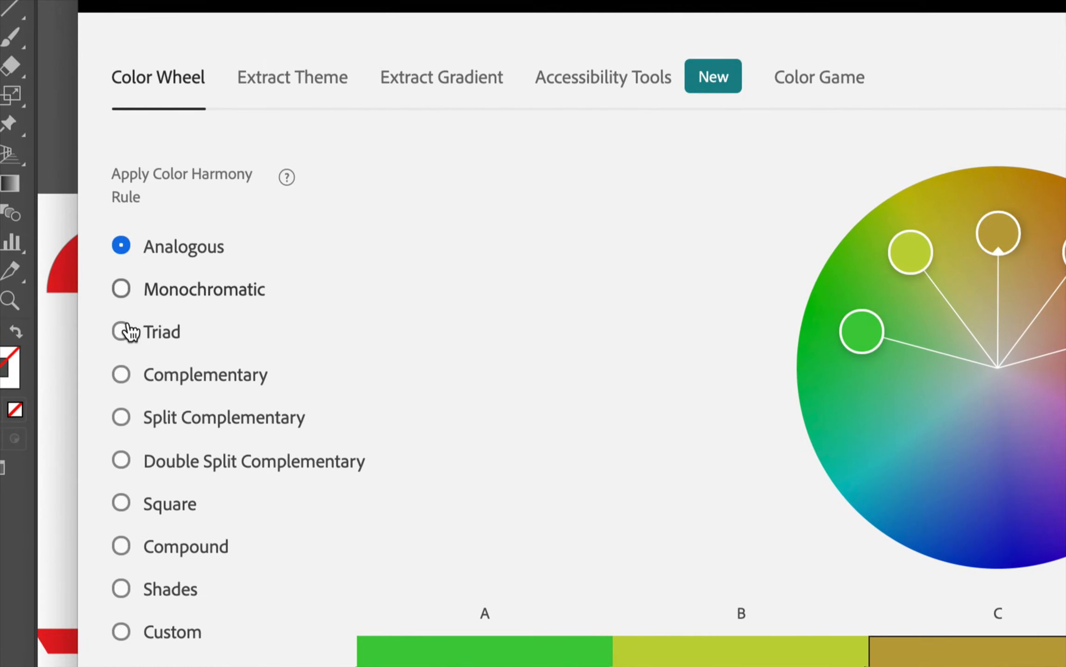
click(163, 375)
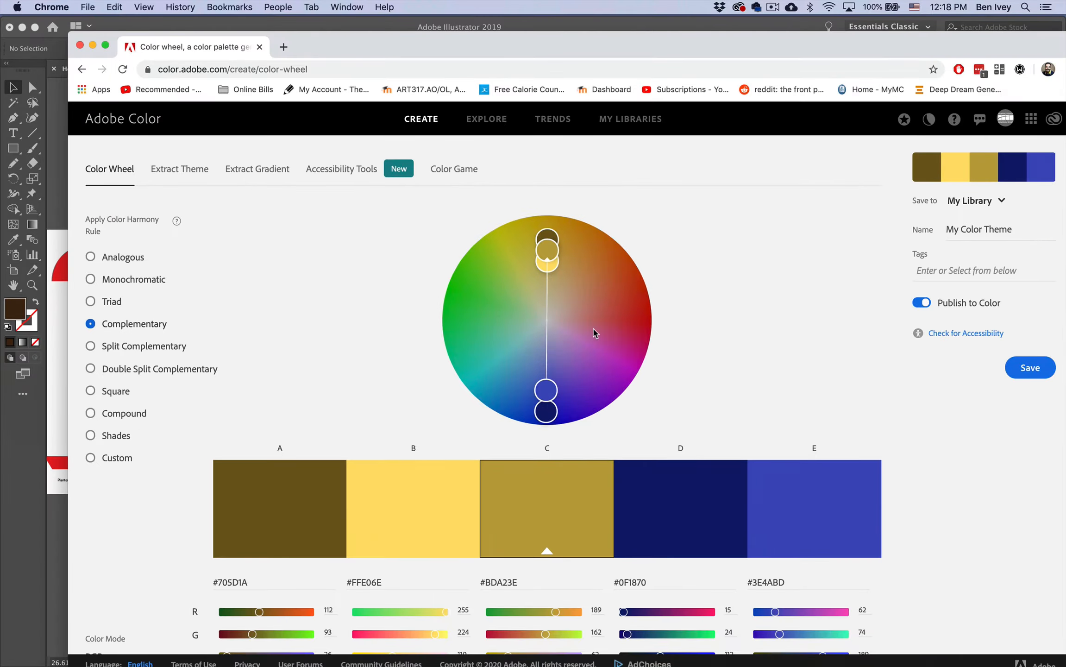
drag(553, 256, 491, 343)
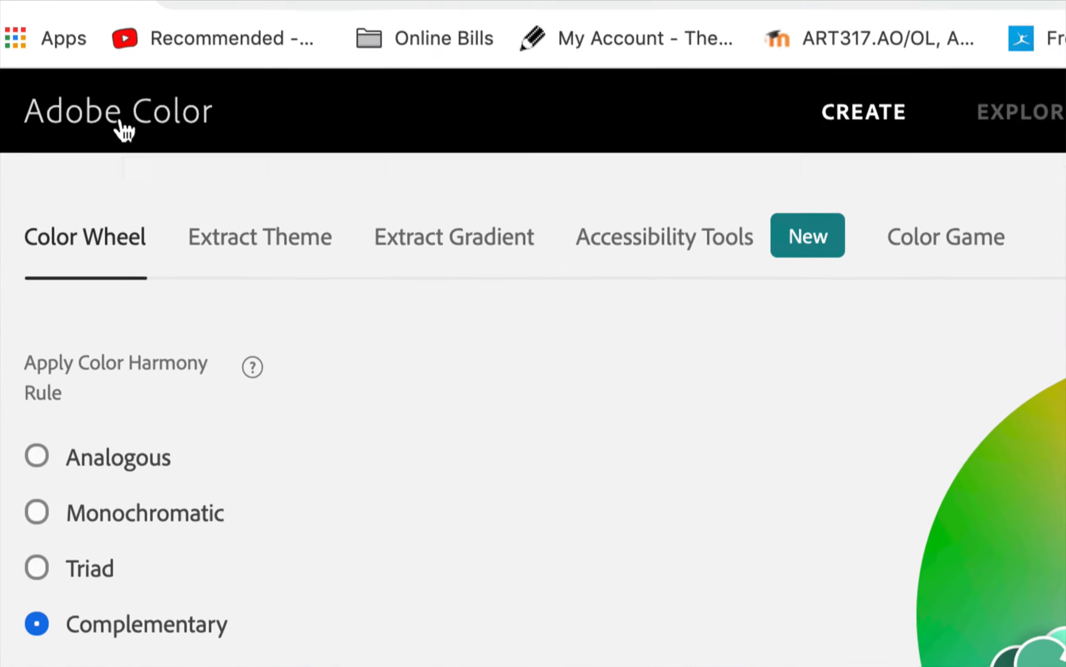
Open Extract Theme and load EasterColors.jpg from the Build a House folder as the source image
click(244, 256)
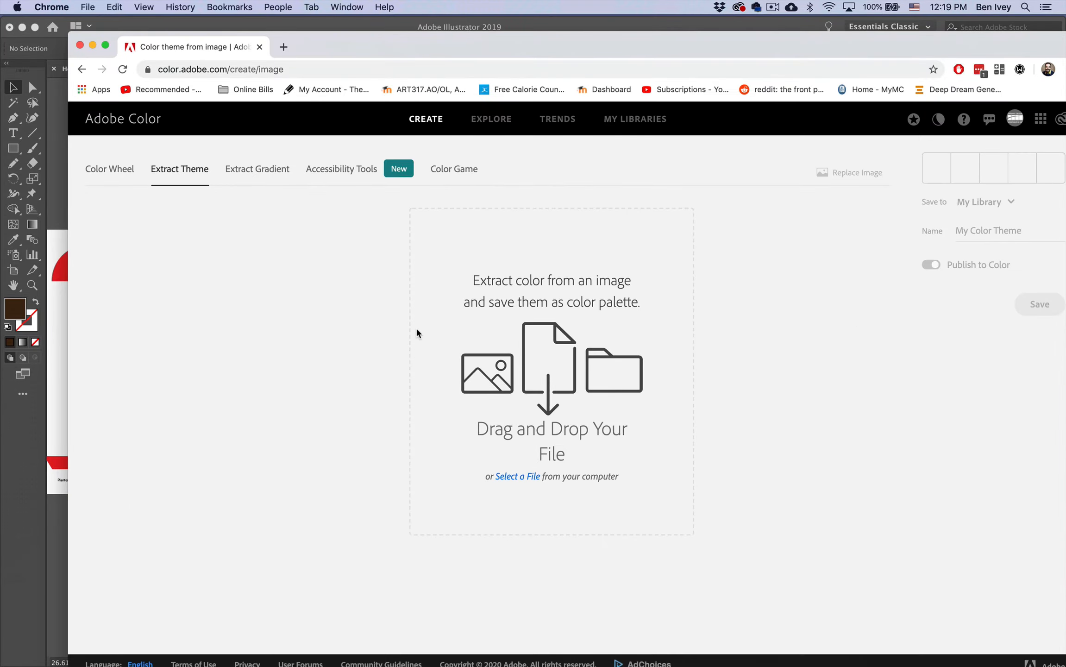
key(ctrl+Up)
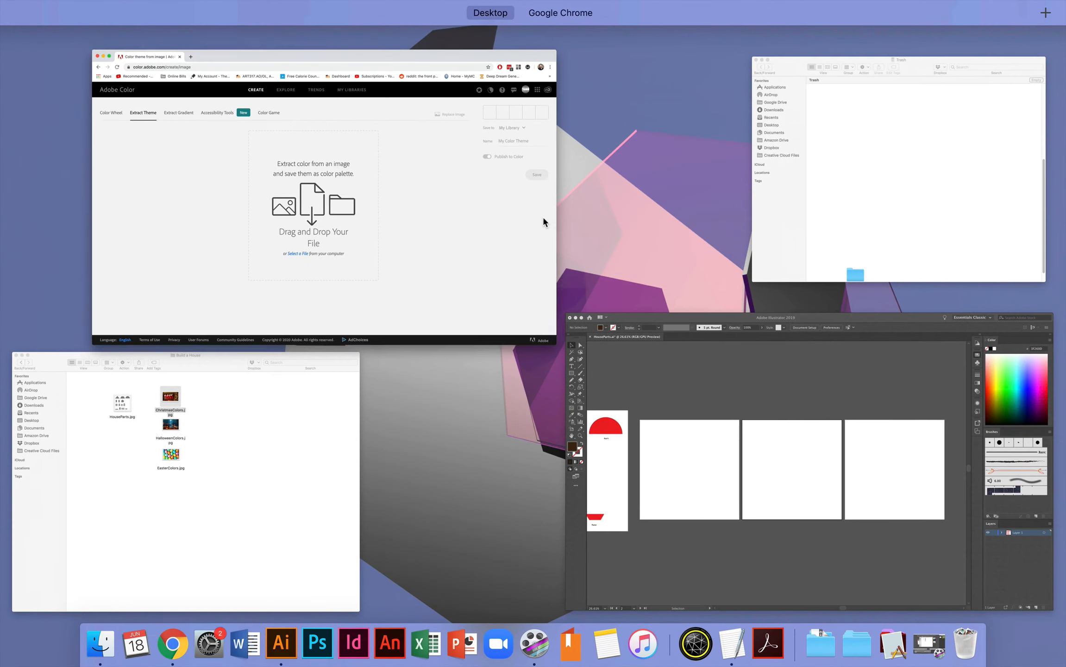
click(297, 471)
drag(529, 75, 952, 33)
click(940, 200)
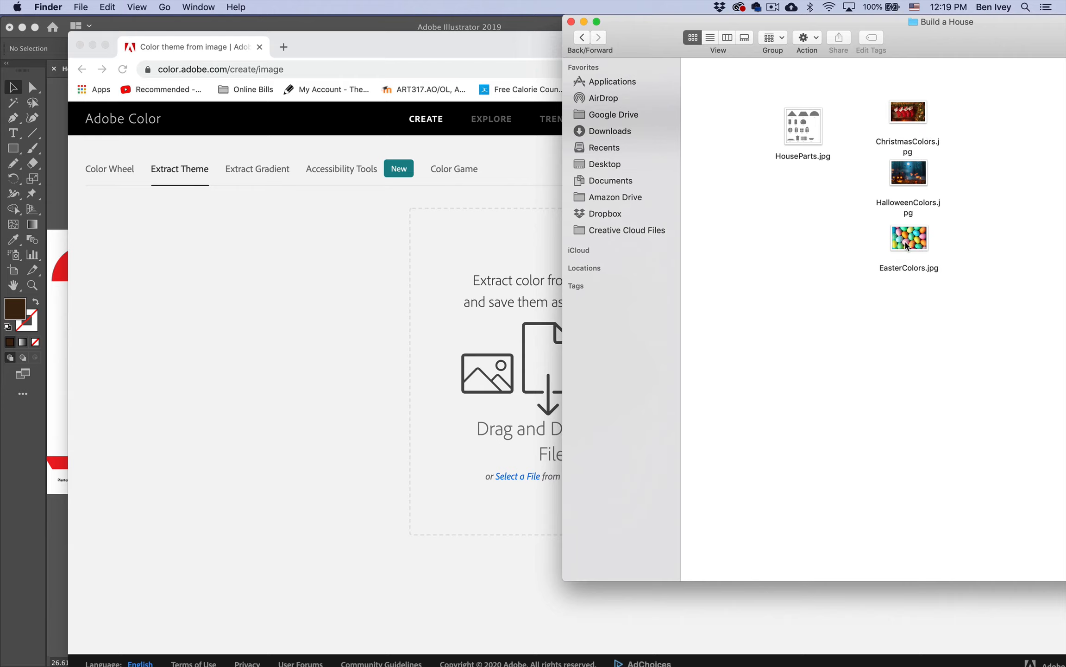
drag(907, 245, 479, 347)
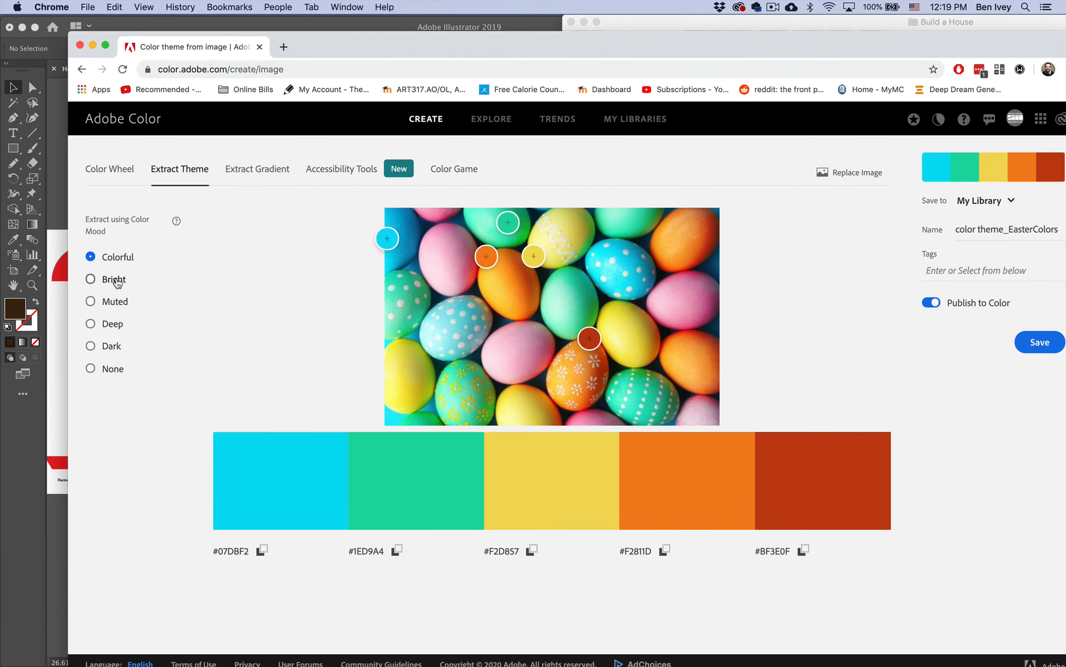
Preview the Bright, Muted, Deep and Dark color moods for the Easter eggs image, and return to Colorful
click(117, 282)
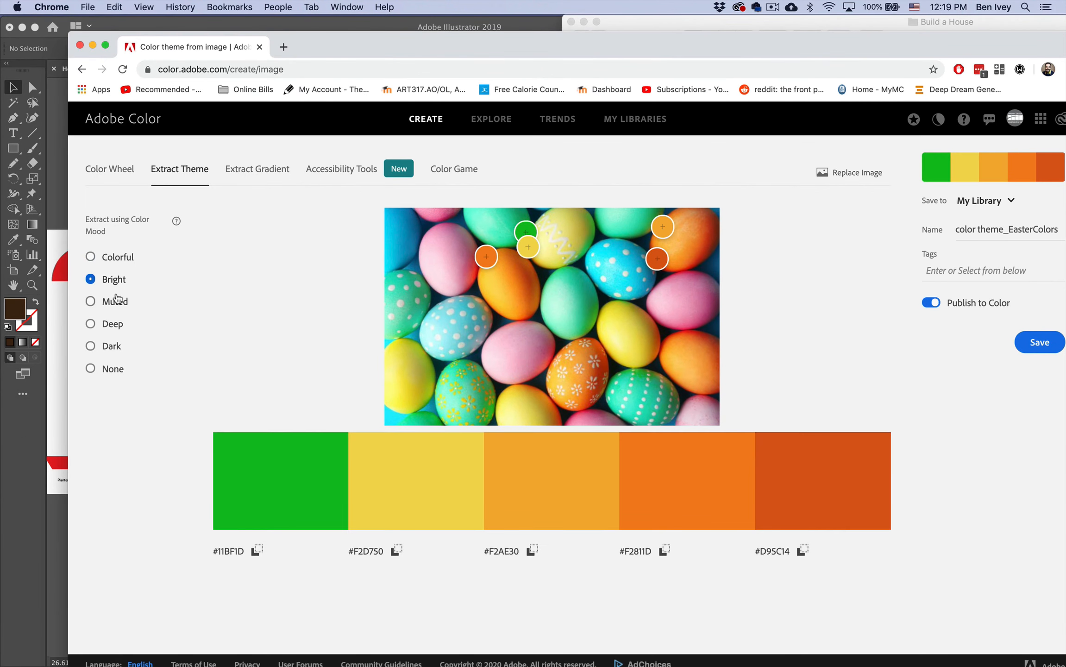
click(115, 303)
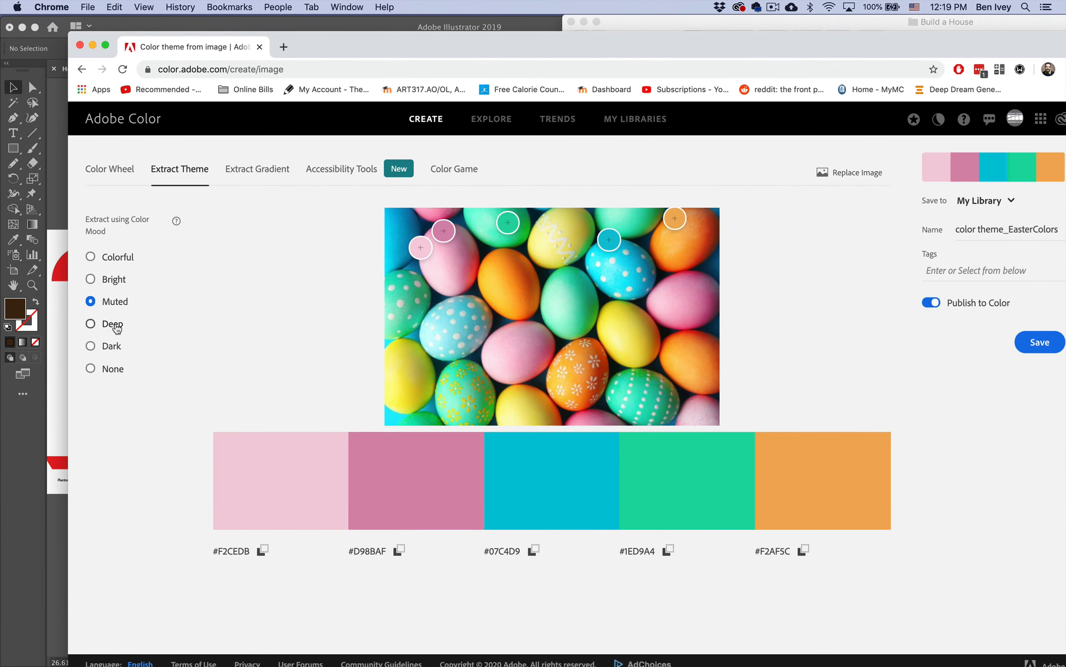
click(117, 327)
click(114, 347)
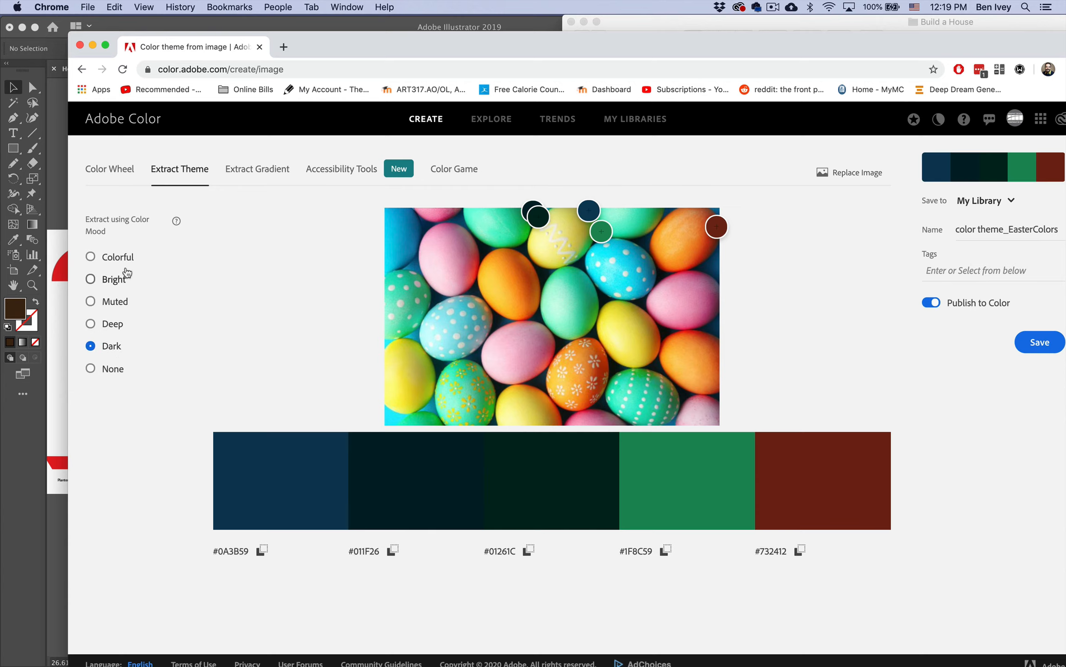
click(118, 259)
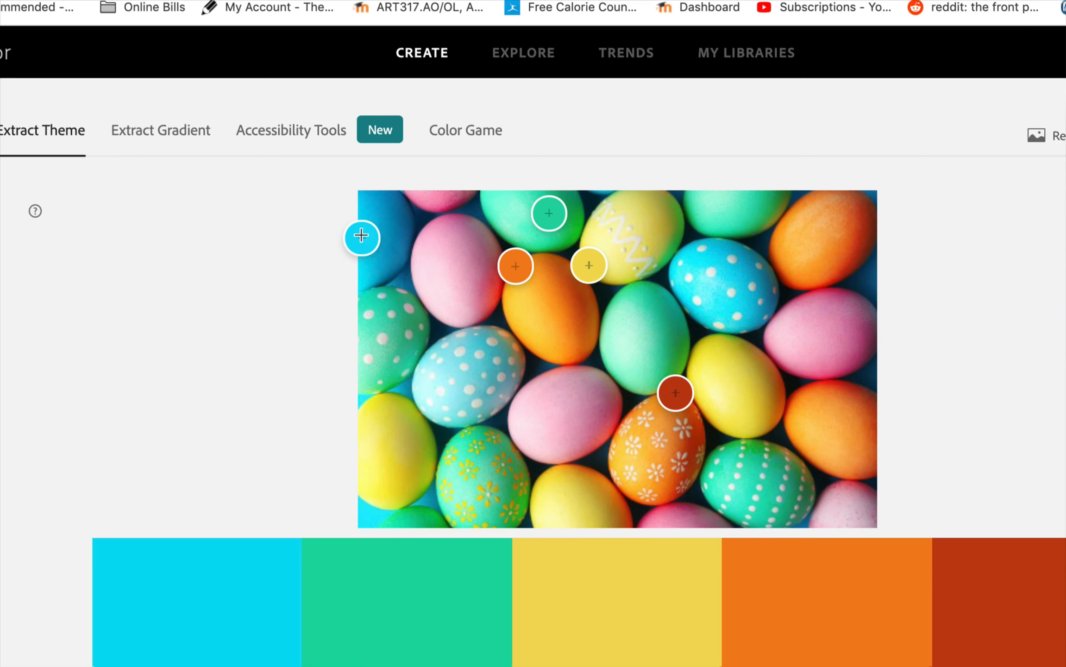
Move the cyan sample point onto the dark blue egg and capture a screenshot of the five-color palette strip
drag(361, 236, 392, 236)
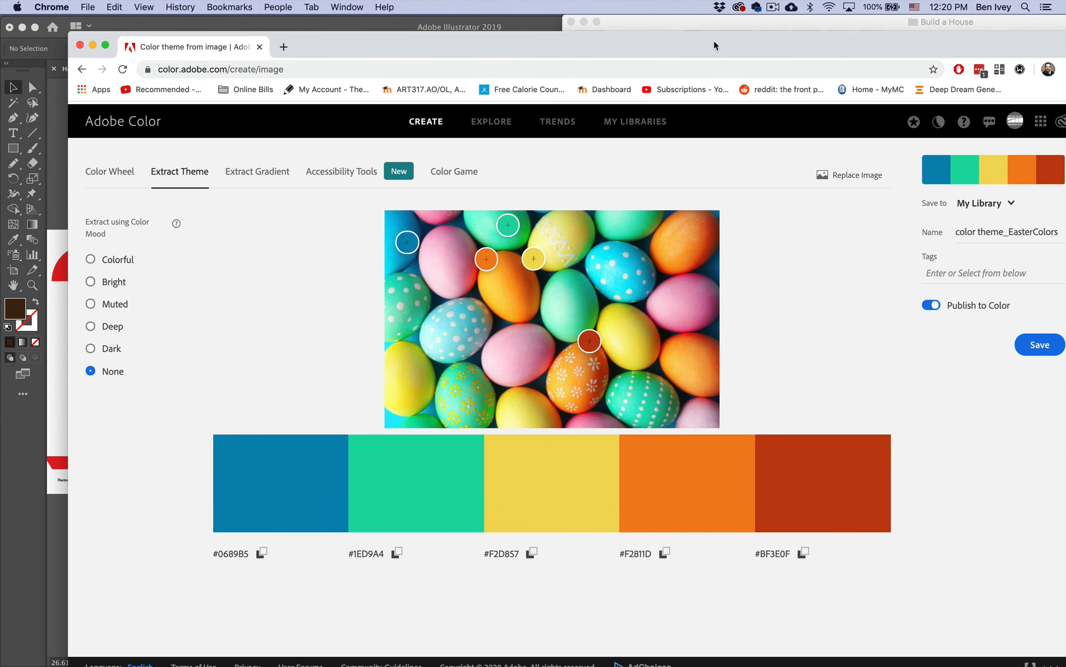
drag(713, 45, 683, 28)
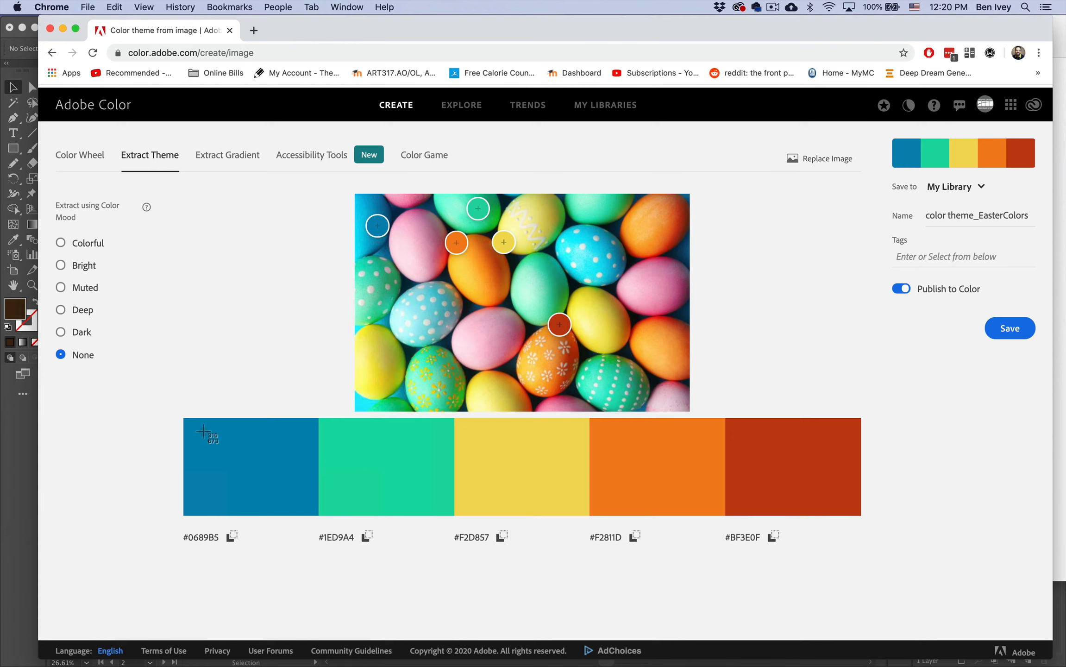
drag(210, 434, 850, 514)
Switch to Illustrator and place the linked Screen Shot 2020-06-18 at 12.20.47 PM from the Desktop above the blank artboards
click(62, 29)
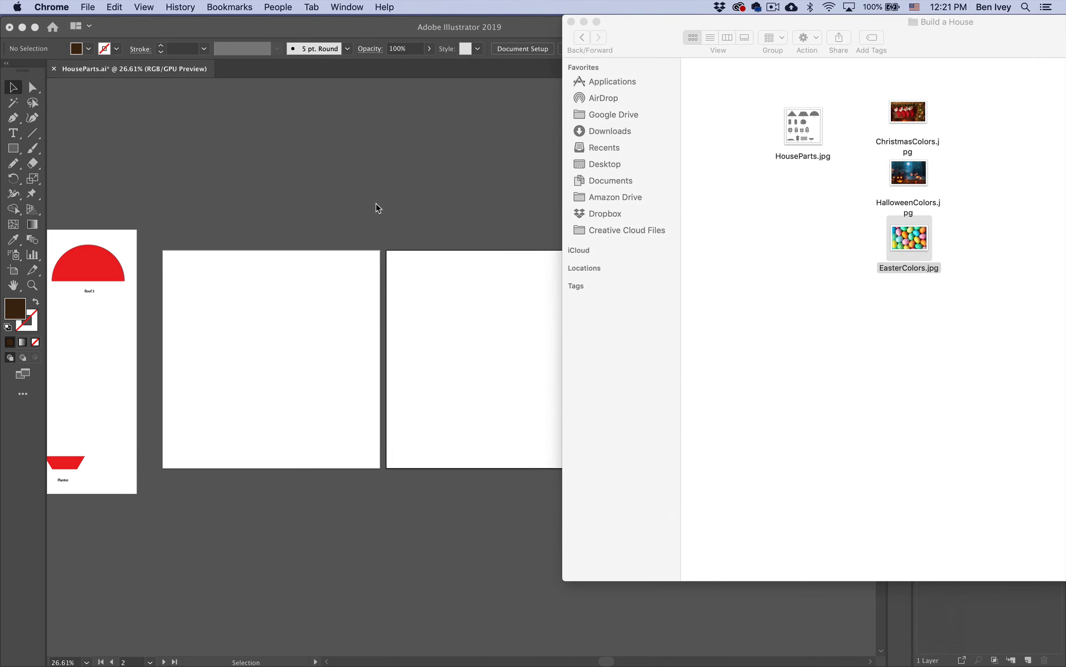
click(375, 209)
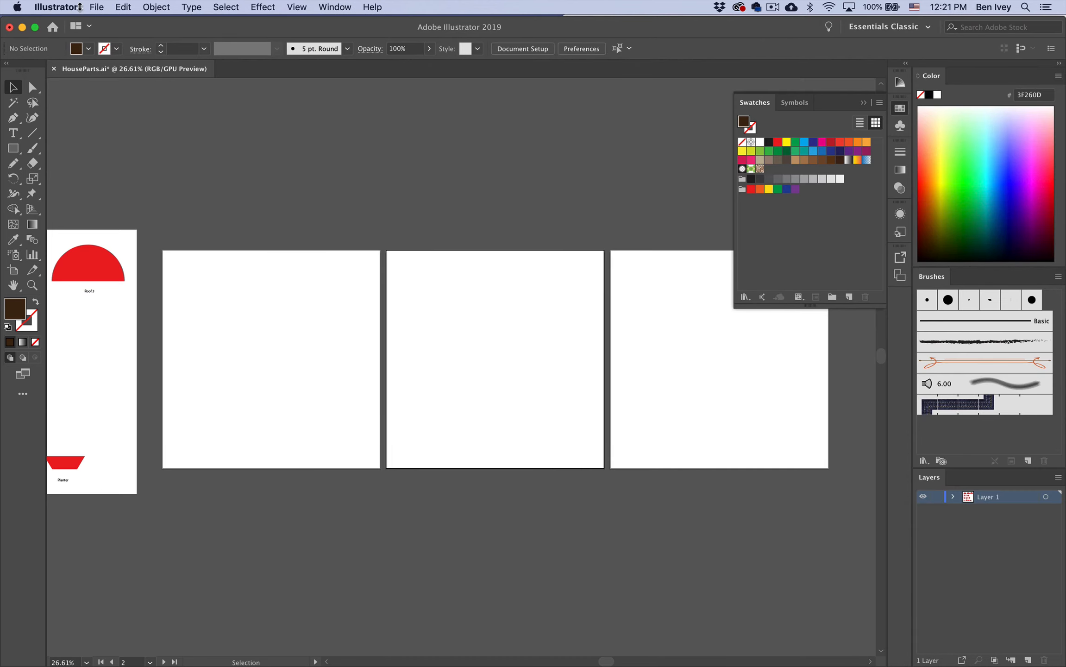
click(96, 7)
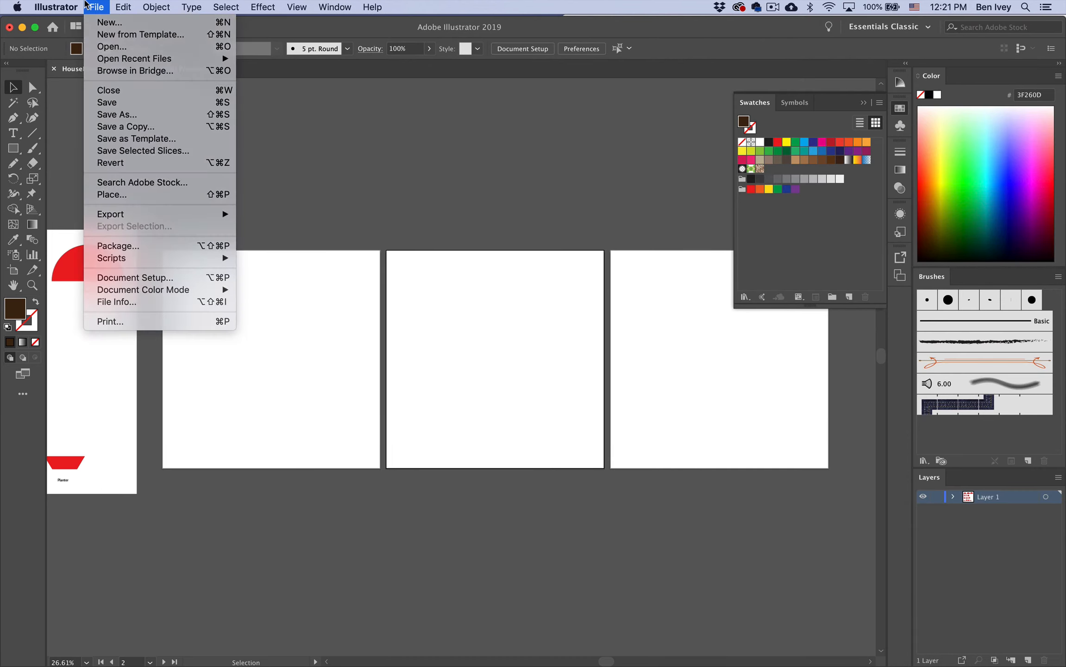
click(113, 194)
click(456, 176)
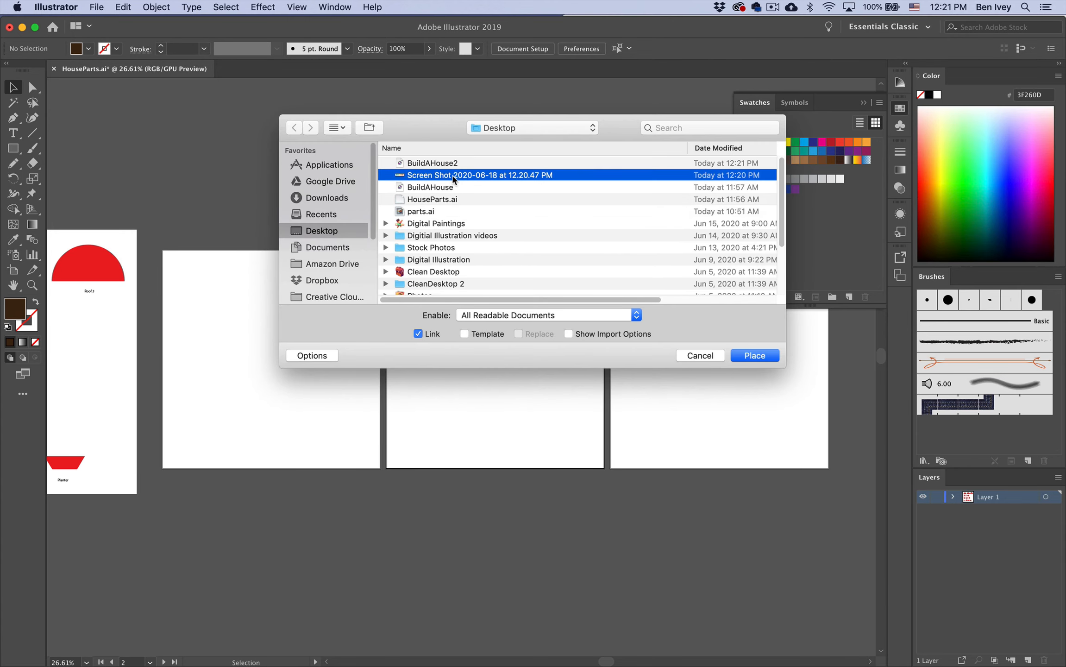
click(755, 355)
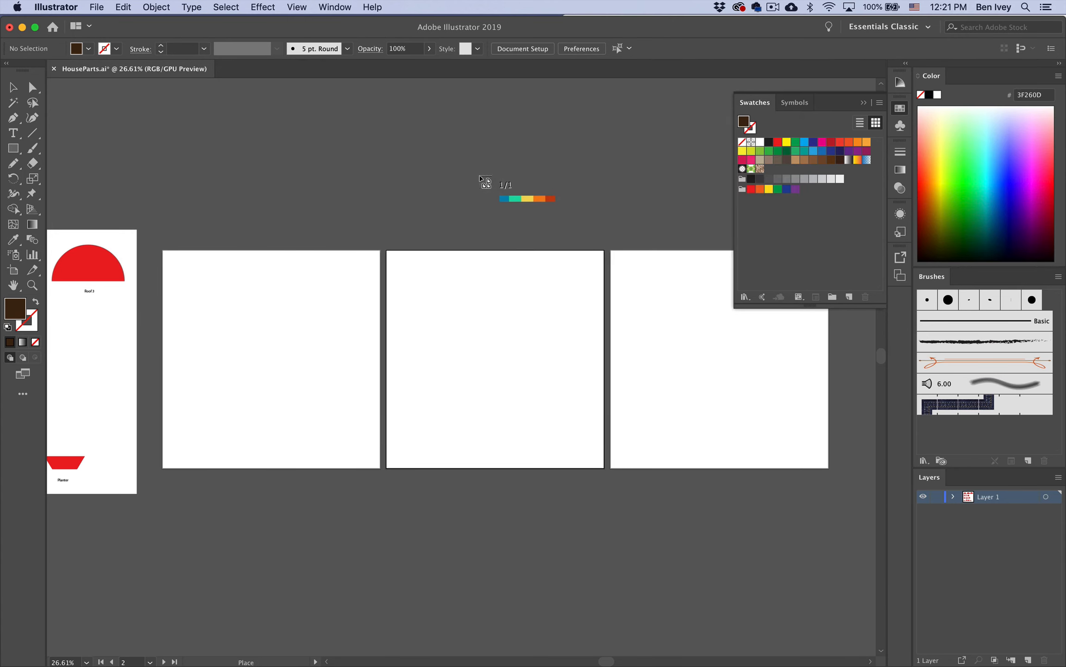
click(323, 145)
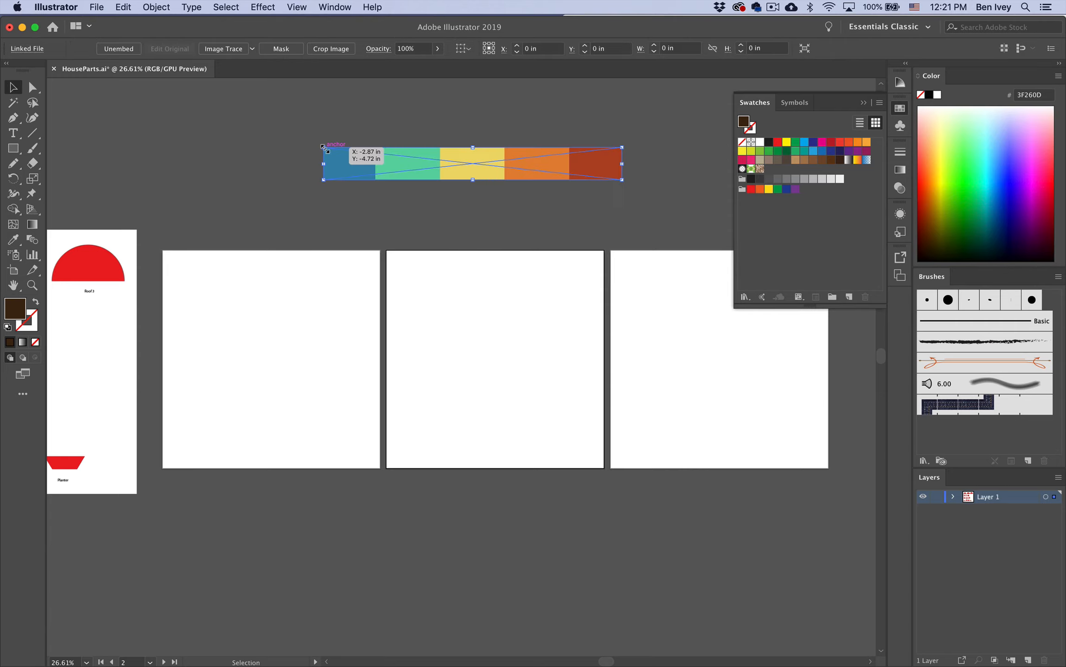
Sample the palette's blue block with the Eyedropper and save it as a new global swatch, without adding it to the library
scroll(547, 212, up, 3)
scroll(548, 213, up, 3)
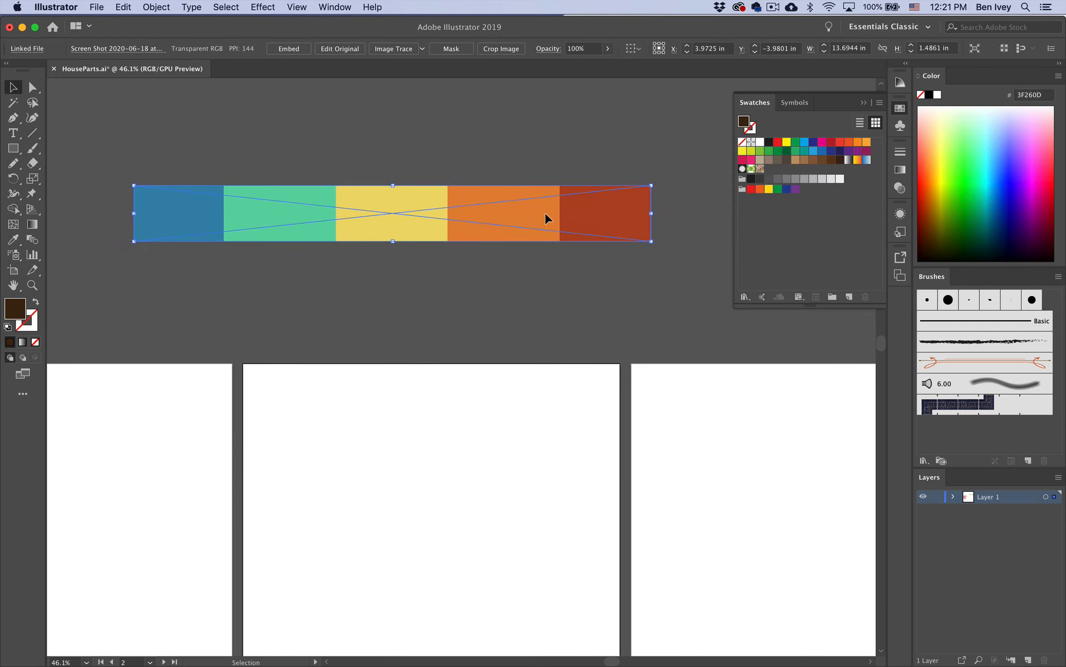
click(309, 157)
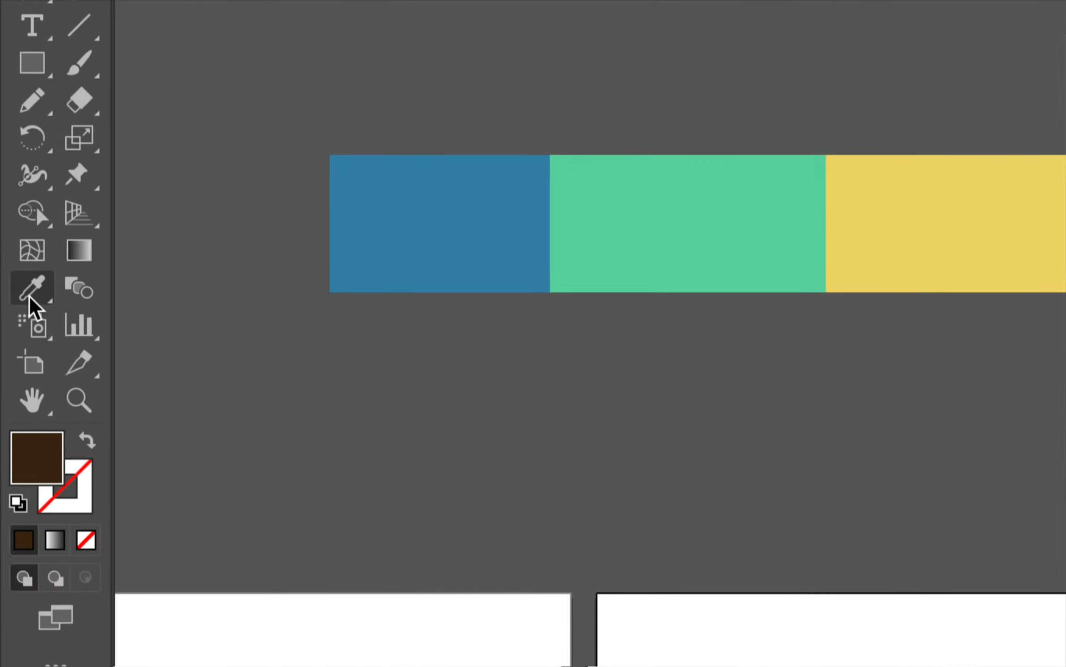
click(29, 296)
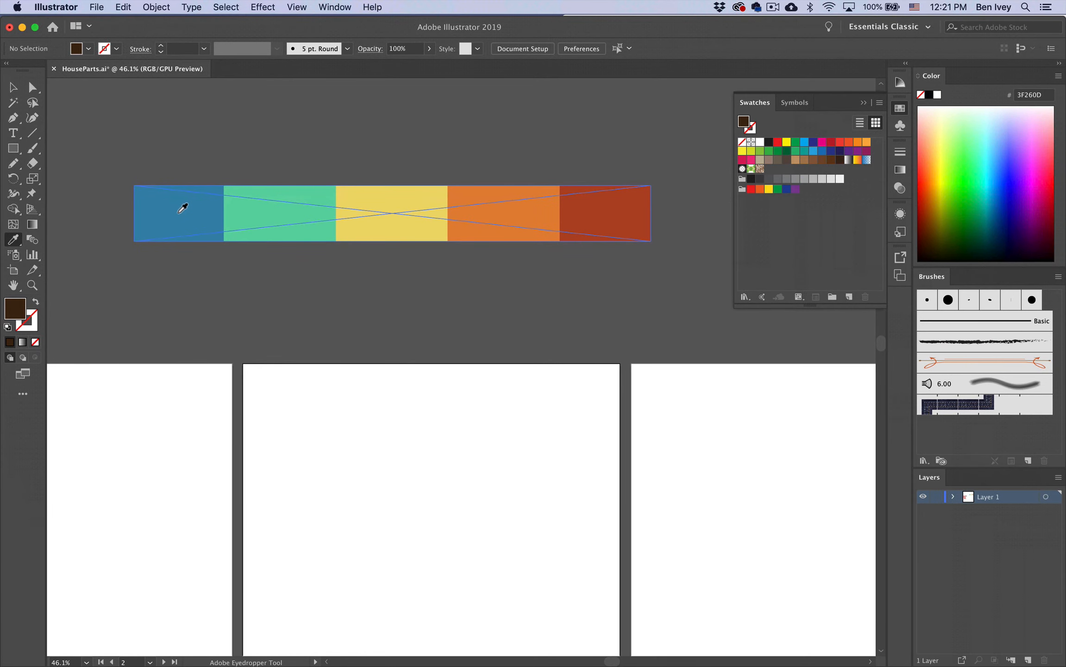
click(183, 209)
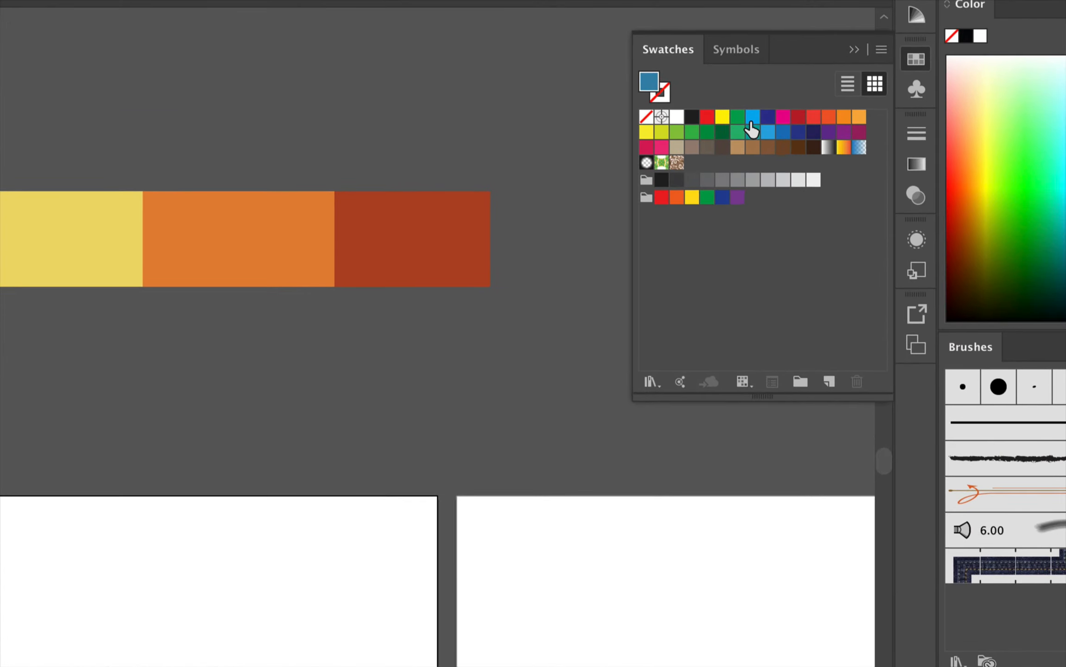
click(829, 383)
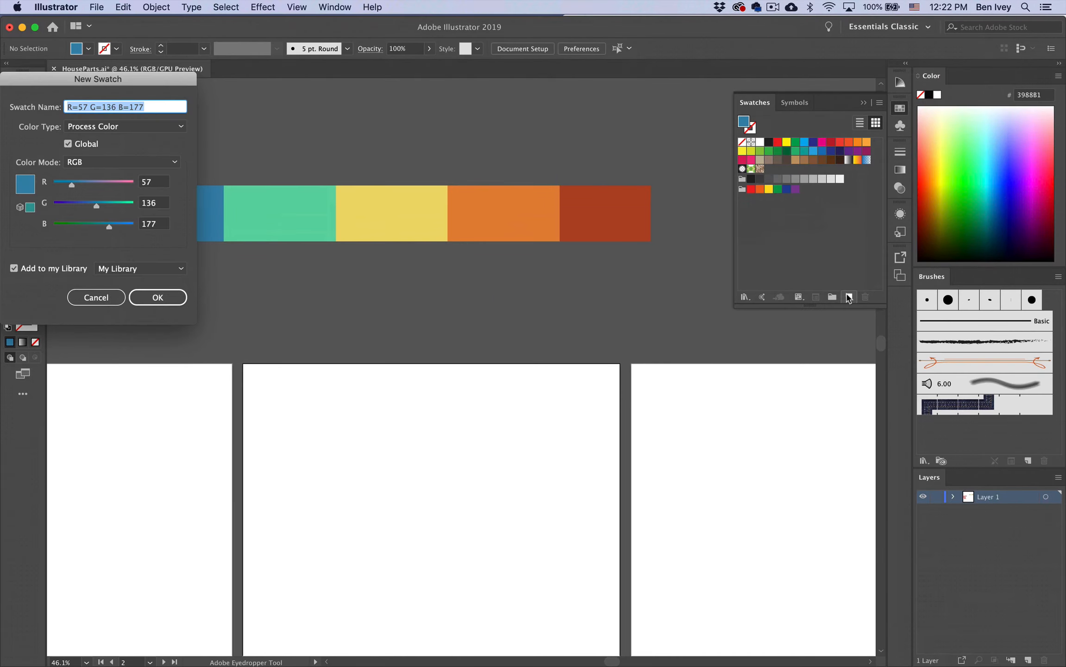
drag(157, 82, 572, 119)
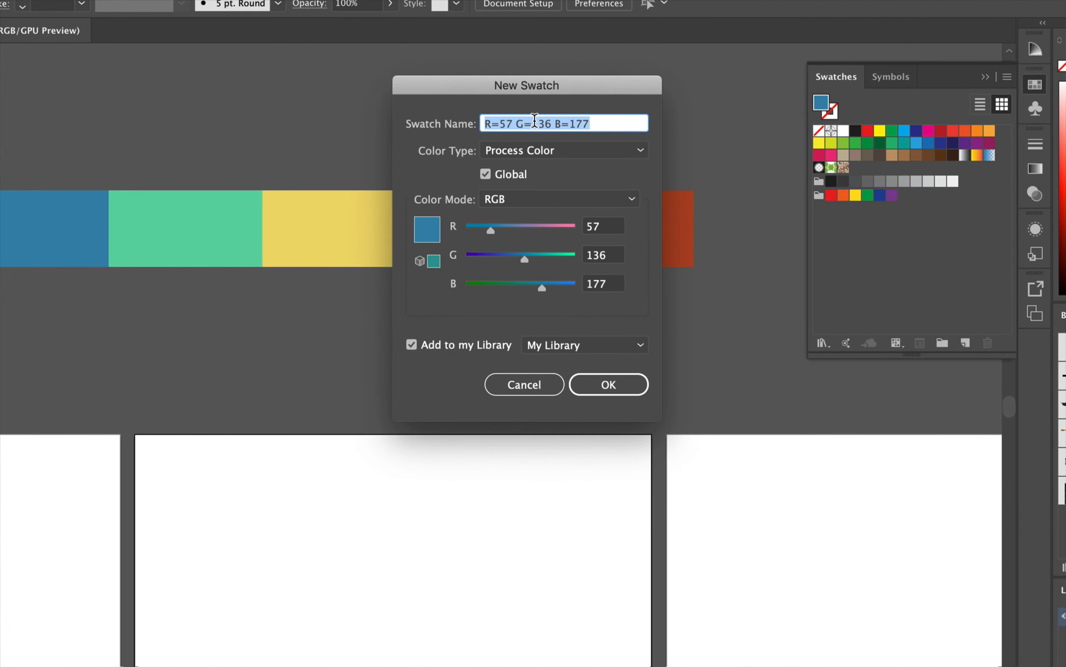
click(411, 347)
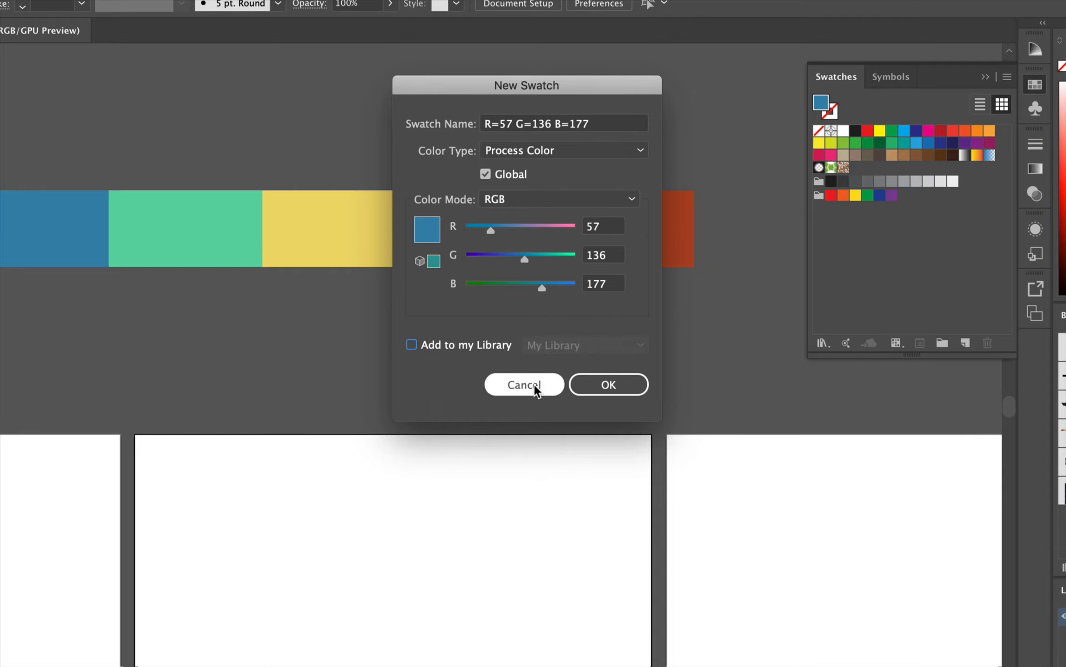
click(609, 385)
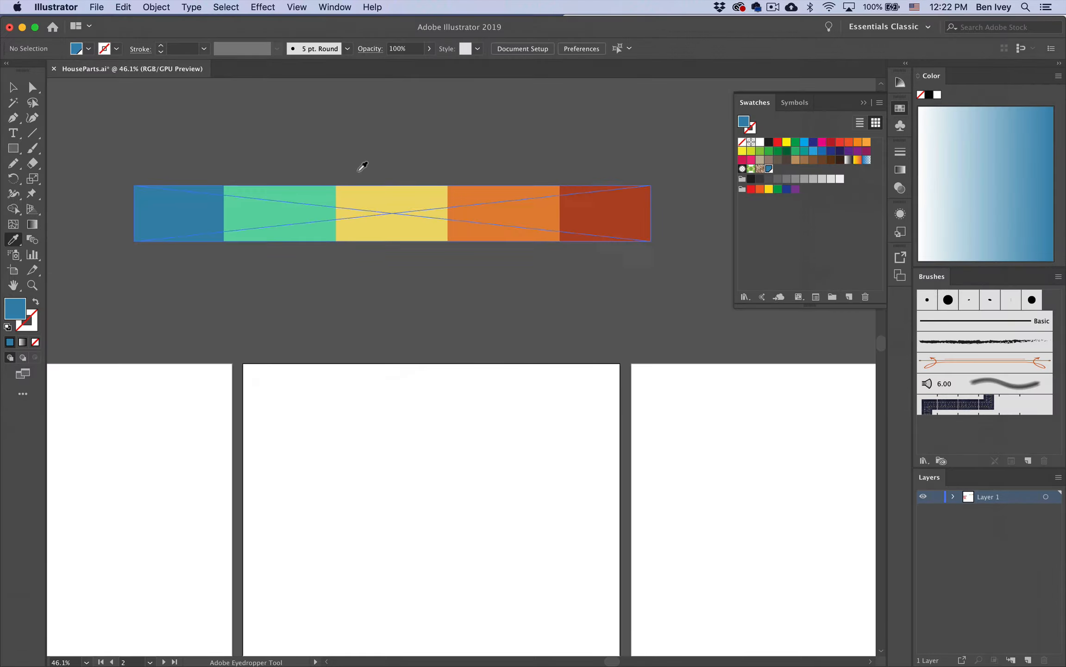
Sample the palette's green and yellow blocks in turn and save each one as a new global RGB swatch
click(143, 228)
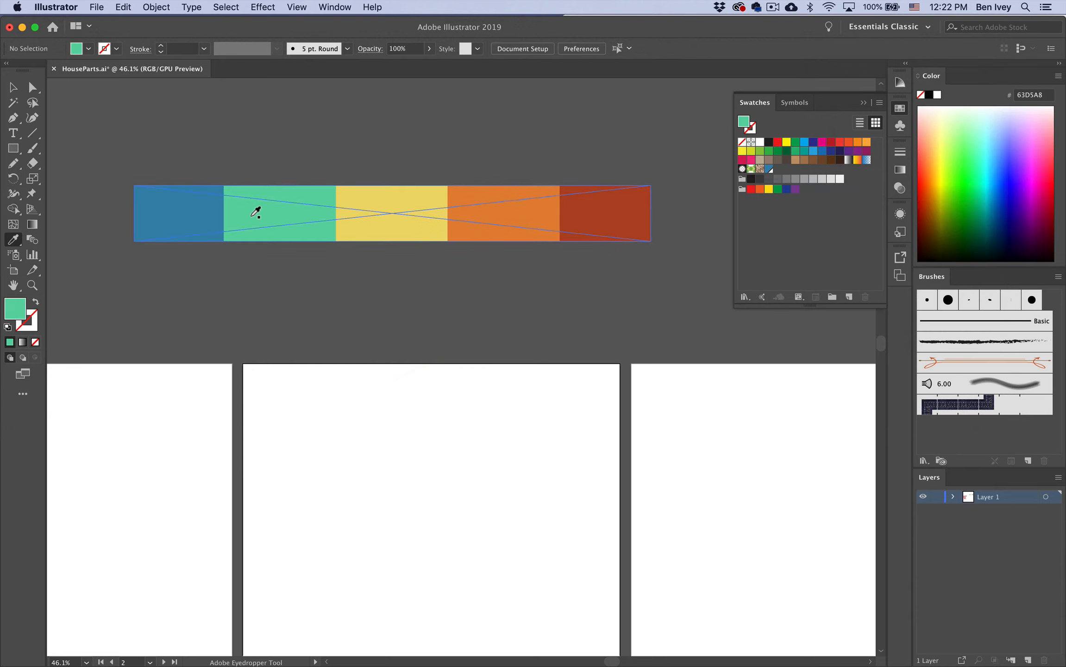
click(849, 297)
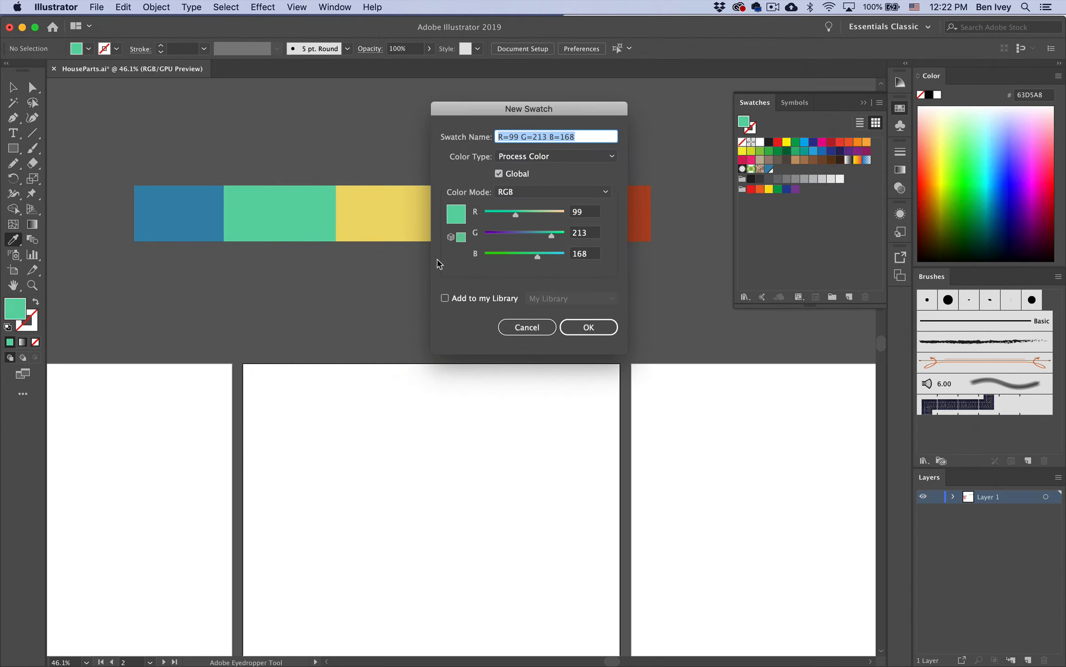
click(588, 328)
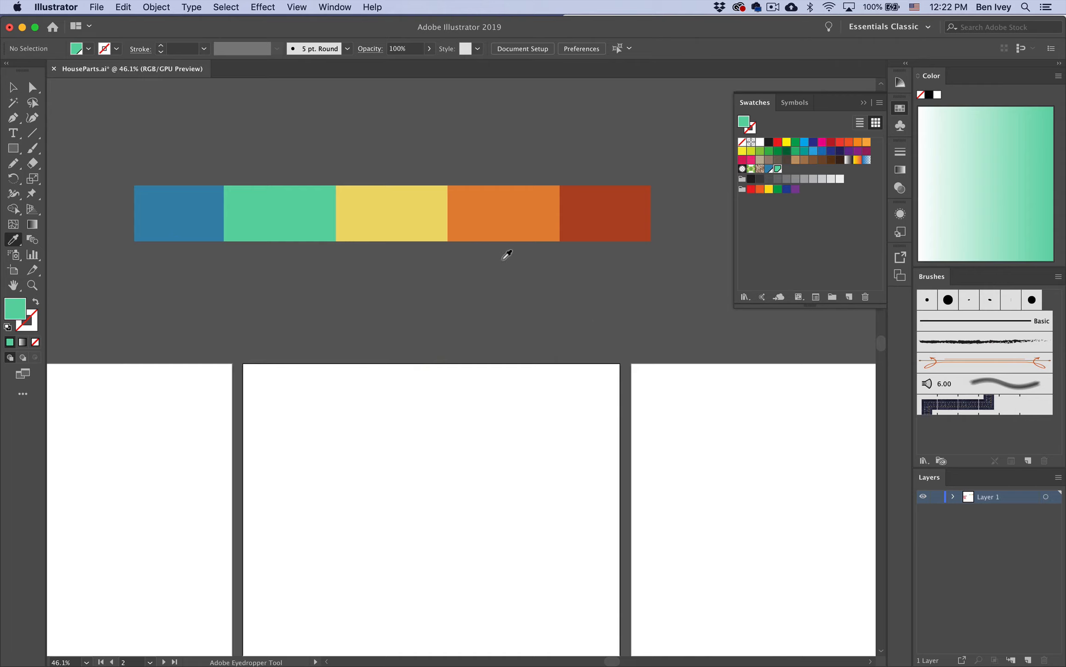
click(413, 204)
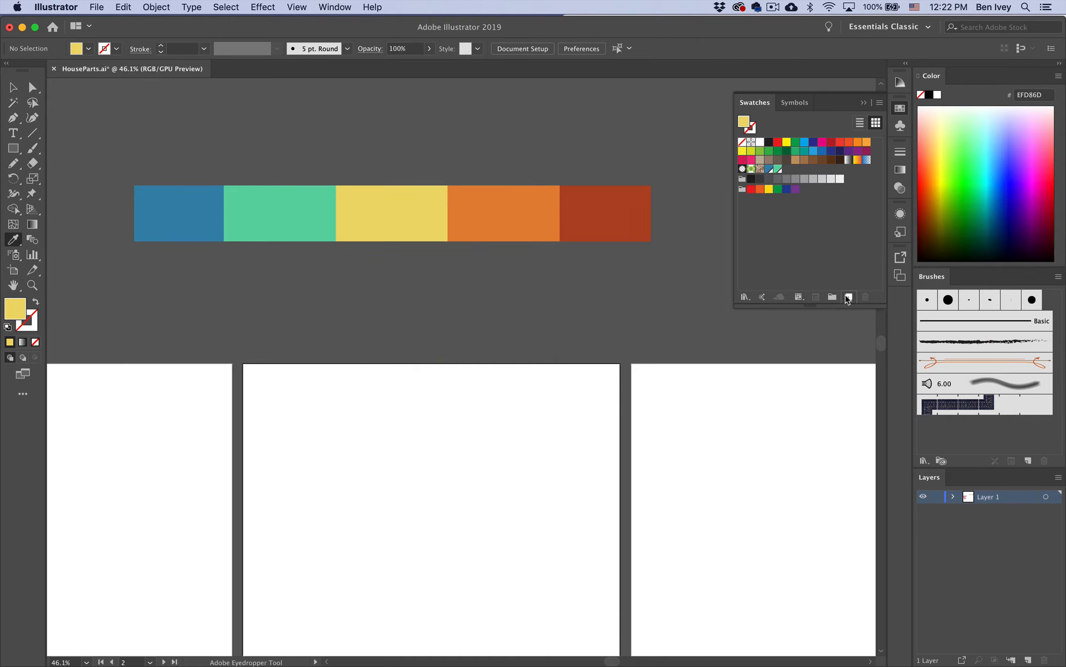
click(846, 298)
click(594, 327)
Sample the palette's orange and dark red blocks in turn and save each one as a new global RGB swatch
click(514, 209)
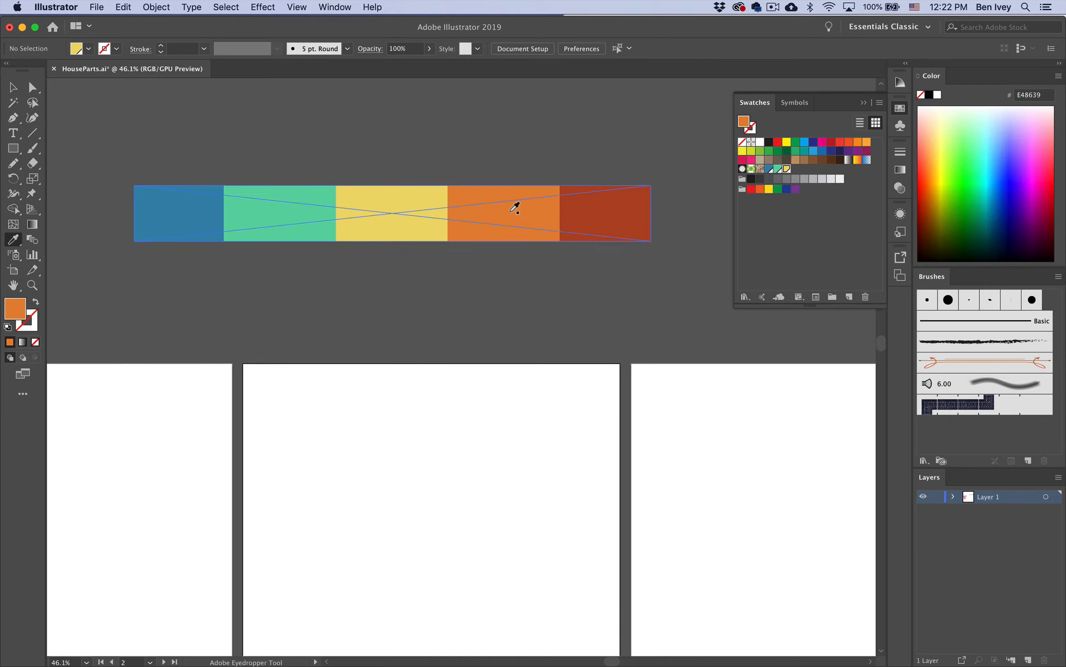
click(848, 297)
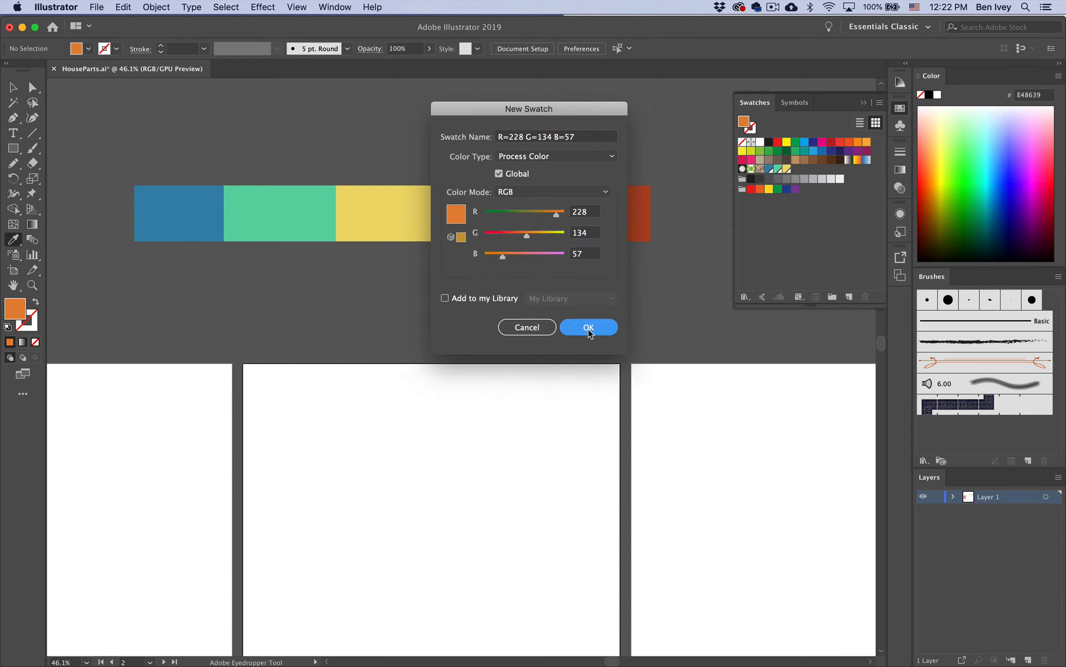
click(593, 327)
click(613, 216)
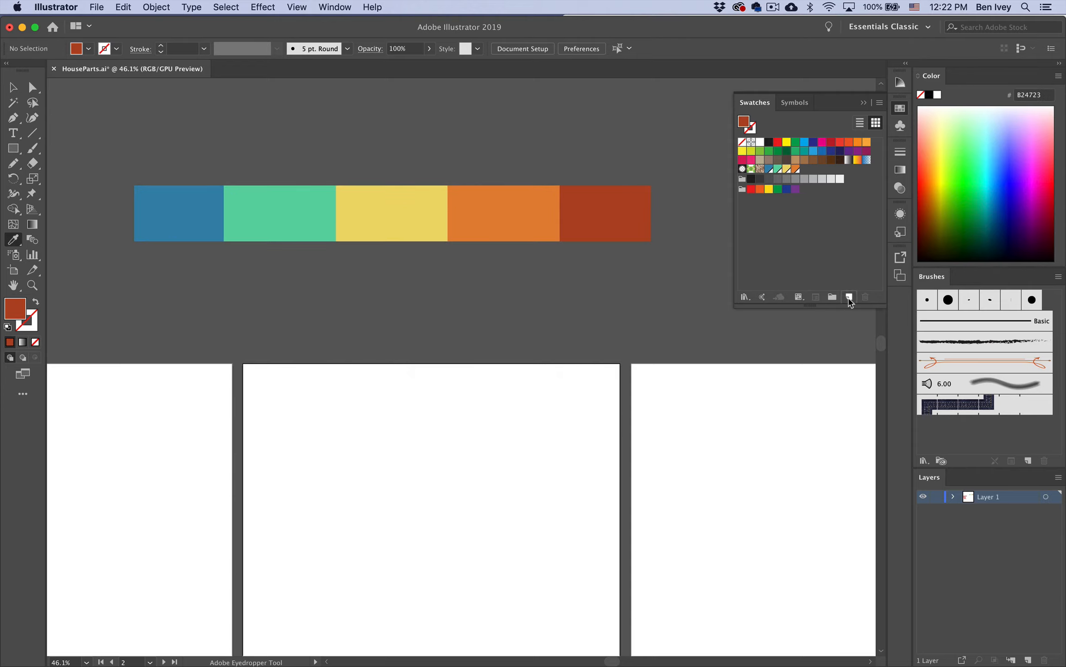
click(848, 297)
click(584, 327)
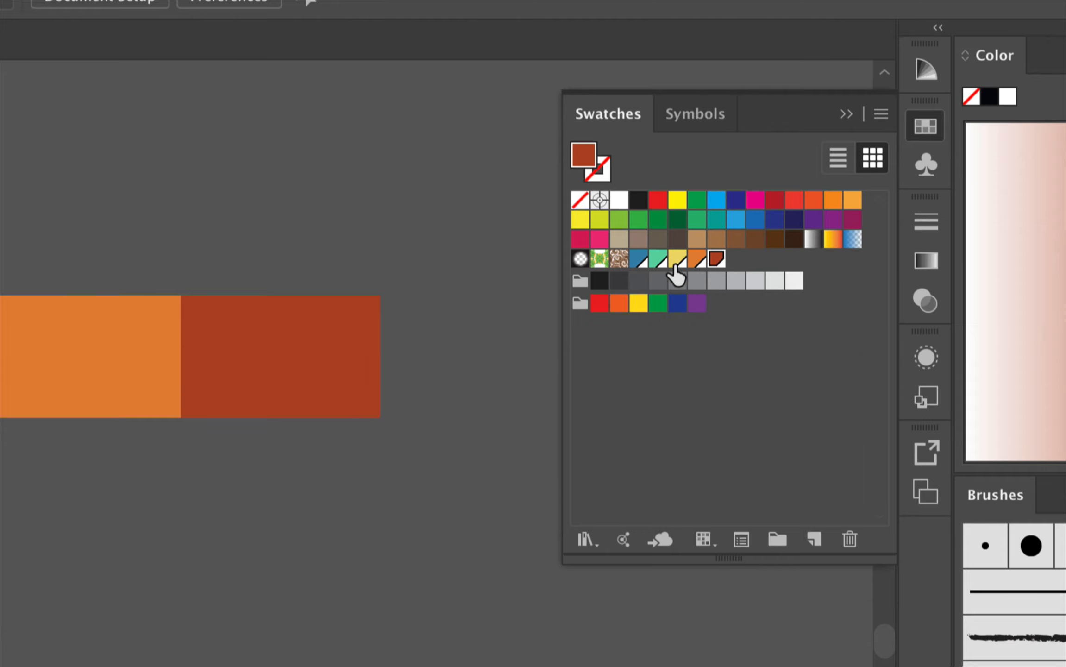
Collect the five new palette swatches, from blue to dark red, into a color group named Easter
shift+click(639, 261)
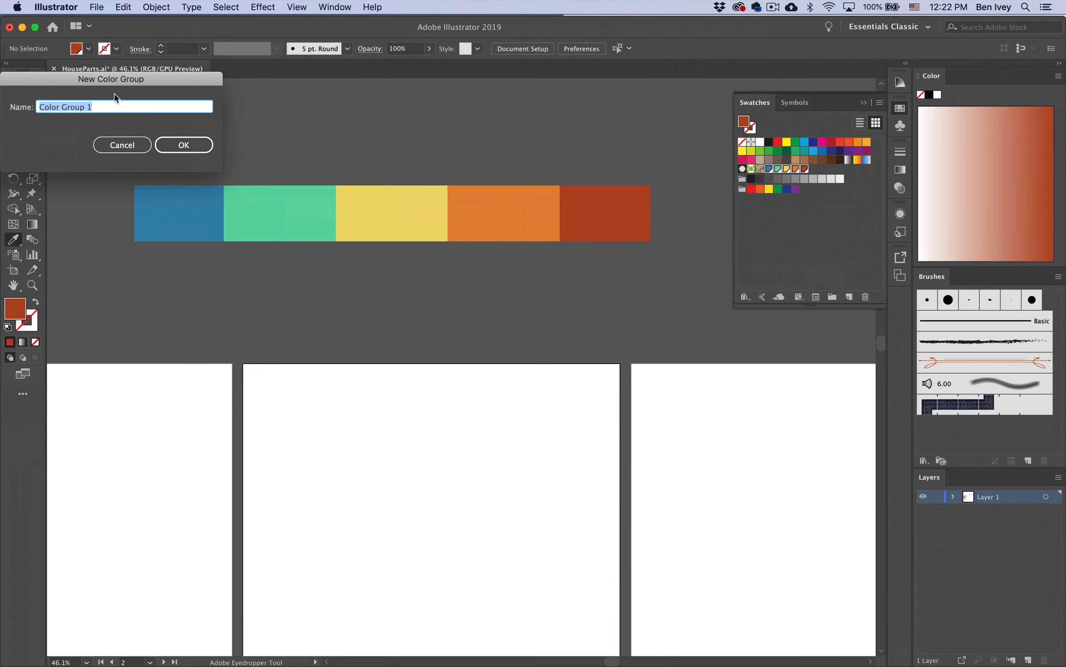
drag(135, 79, 546, 111)
text(Easter)
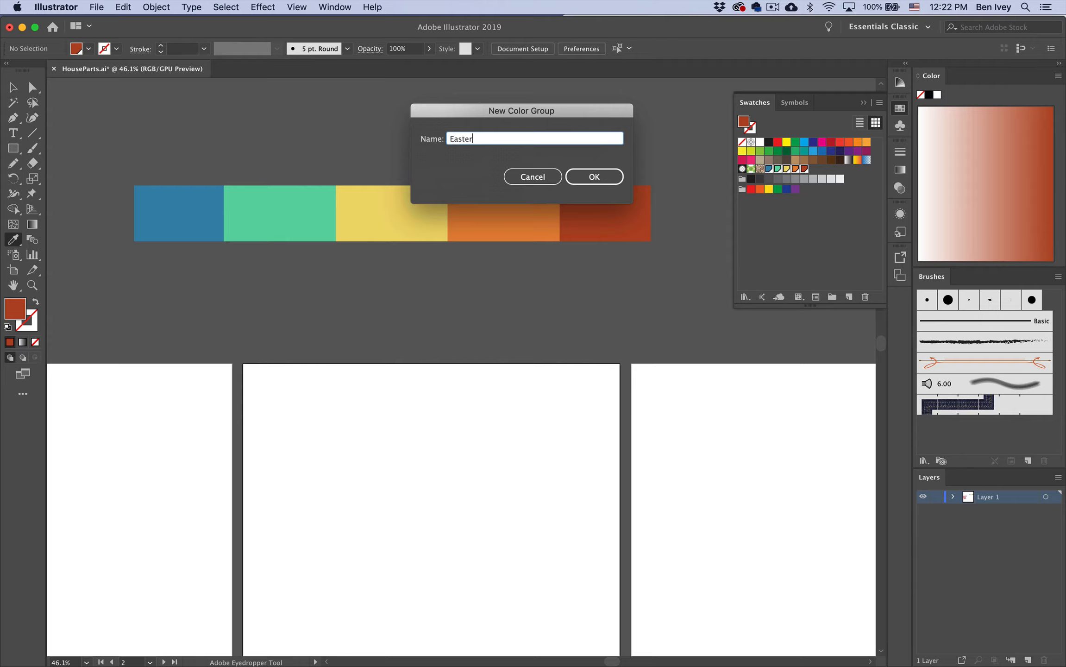
key(Return)
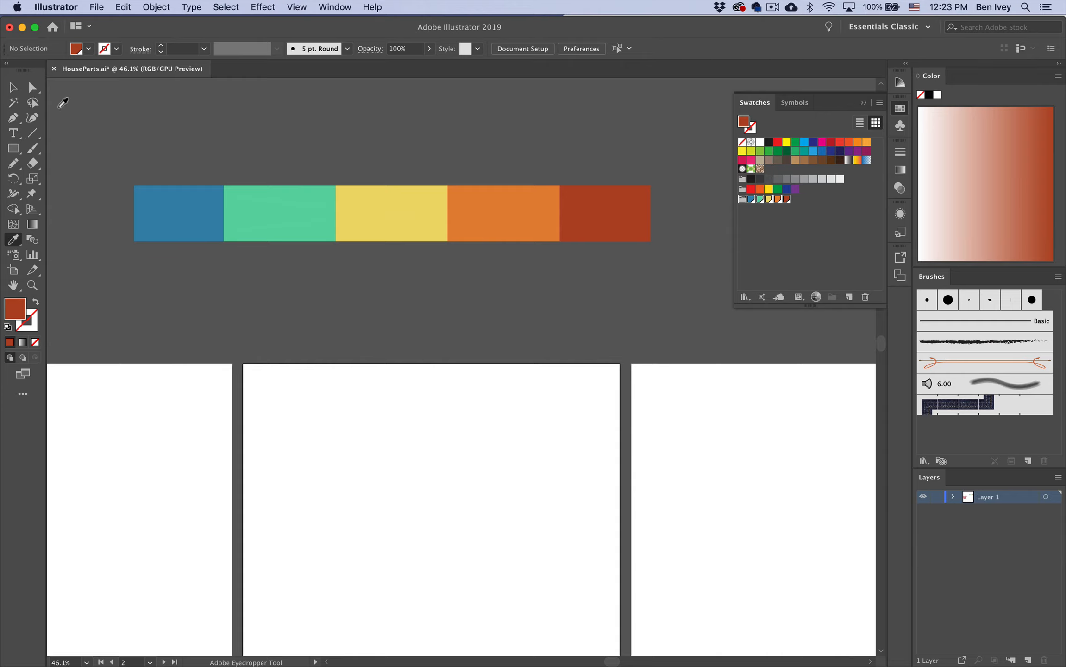
Delete the placed palette screenshot from above the blank artboards
click(13, 87)
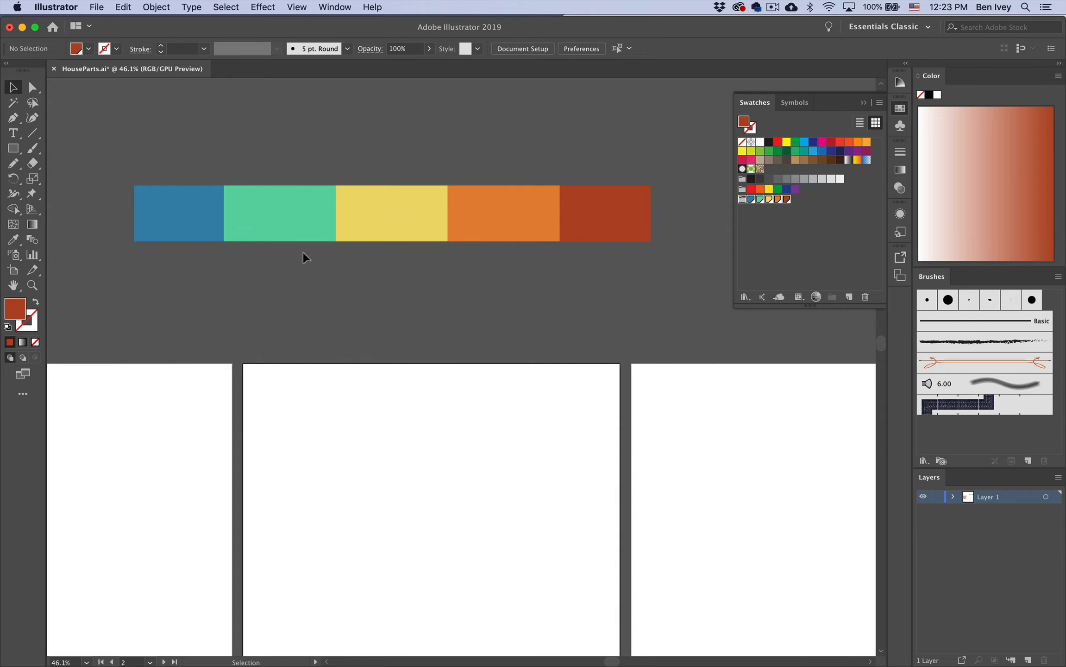
click(336, 202)
key(Delete)
Draw a house body rectangle about 3.23 × 3.46 in, filled with the Easter green, in the middle of the first blank artboard
scroll(335, 203, left, 2)
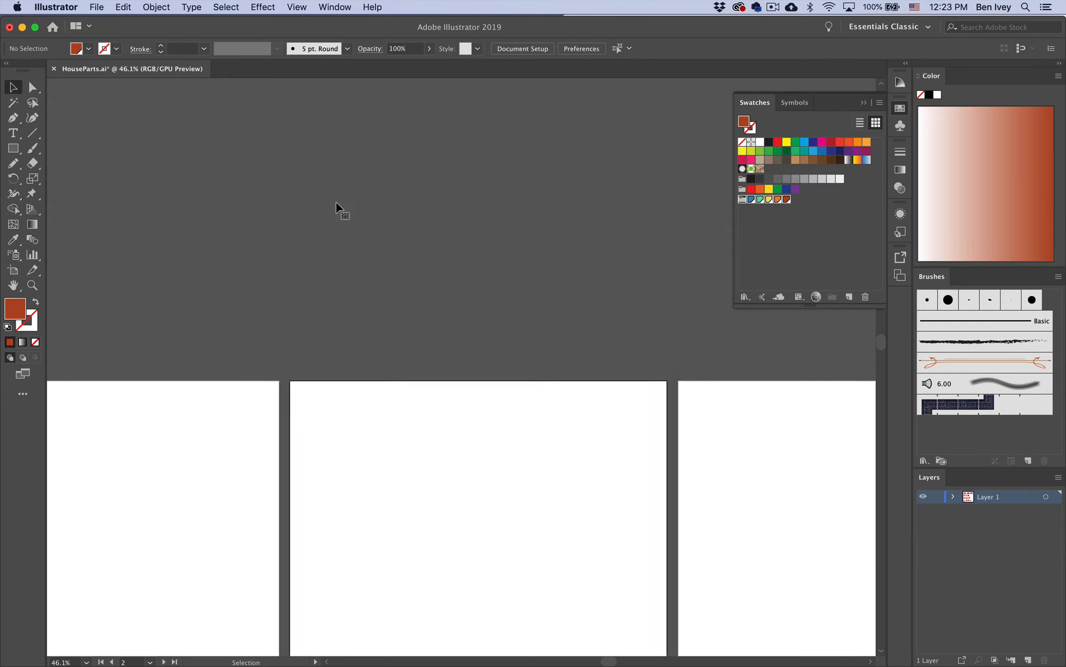
scroll(336, 203, left, 8)
scroll(336, 202, down, 4)
scroll(334, 206, down, 3)
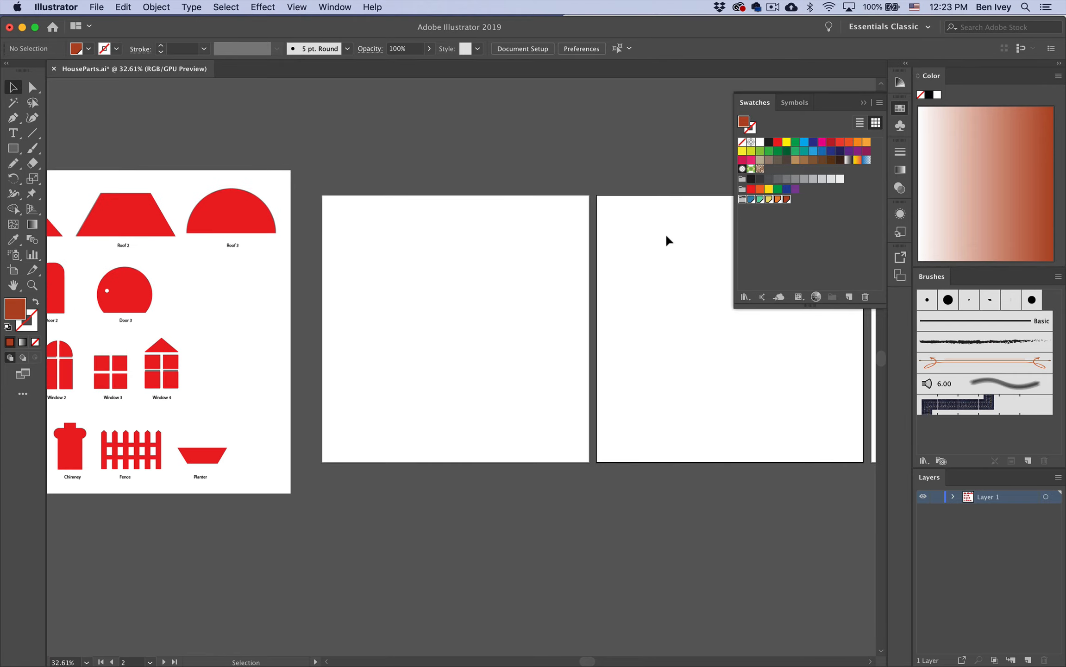
click(437, 325)
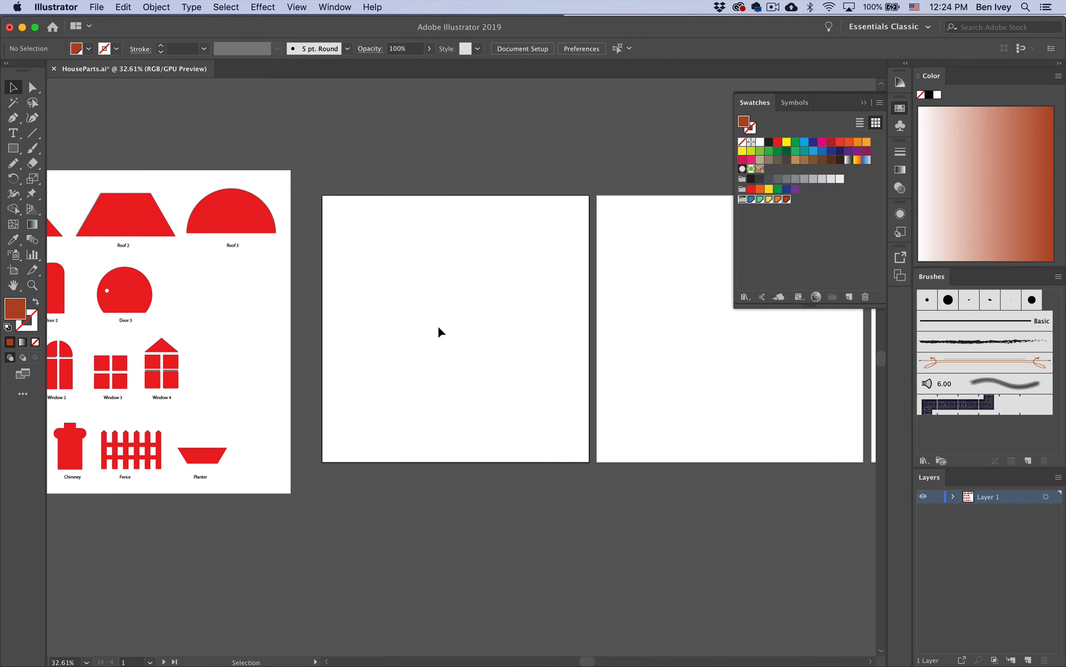
key(super+0)
scroll(437, 321, down, 5)
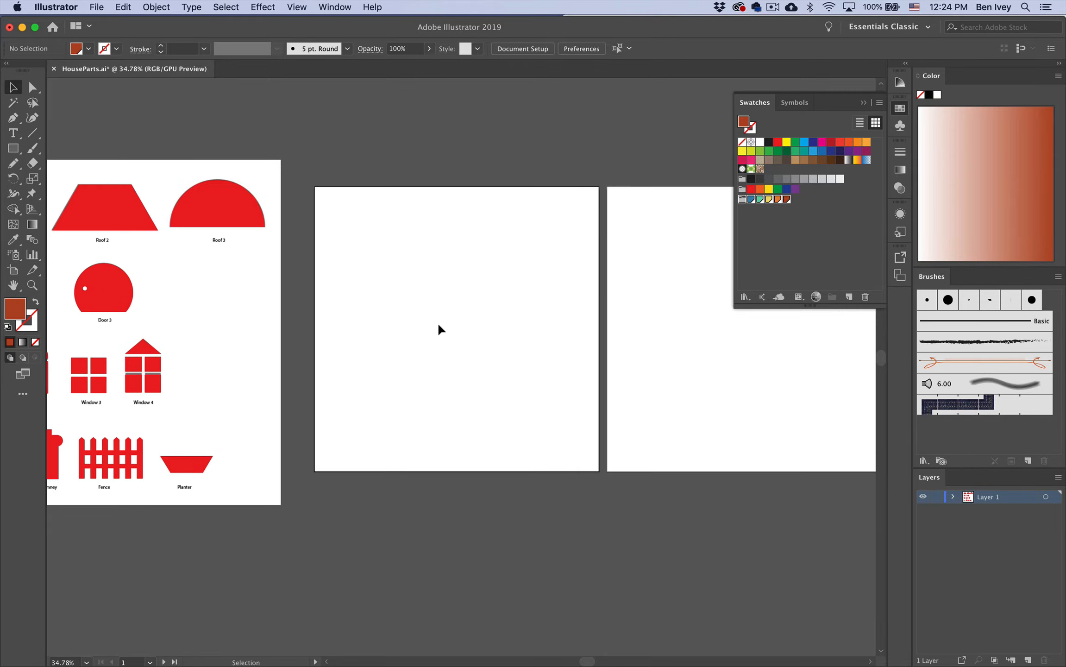
click(9, 151)
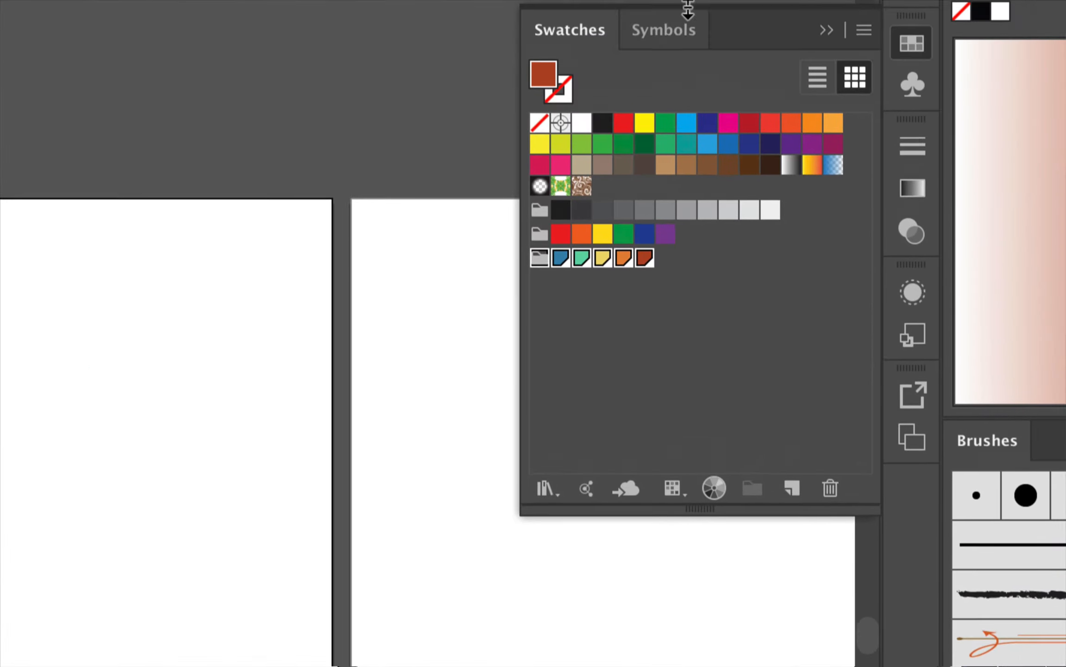
click(581, 287)
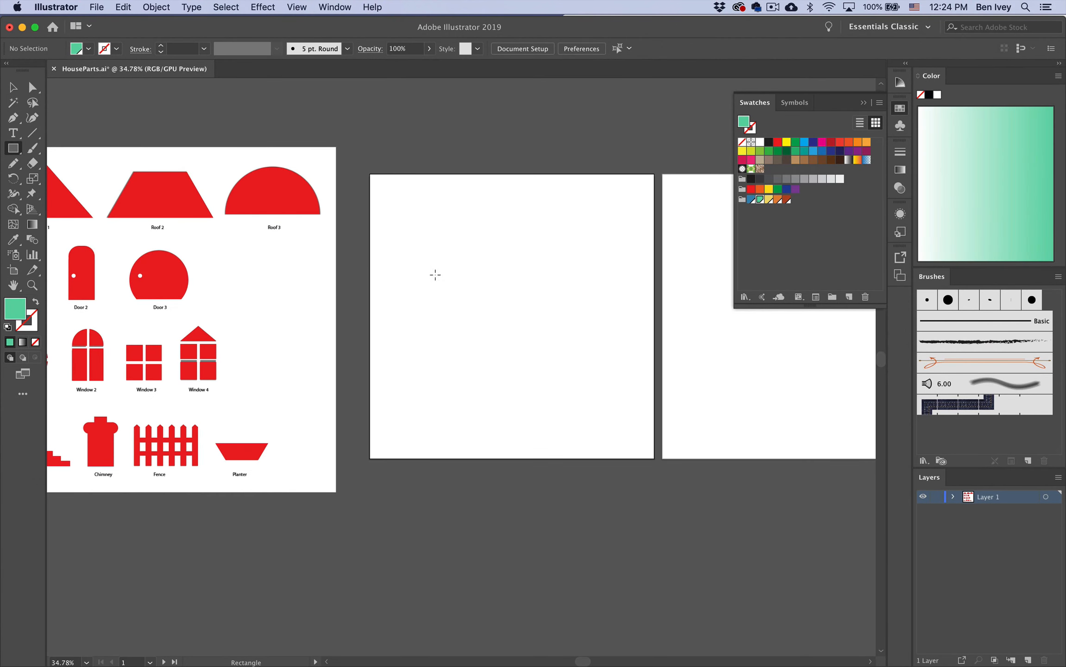
drag(433, 263, 562, 378)
scroll(561, 377, up, 3)
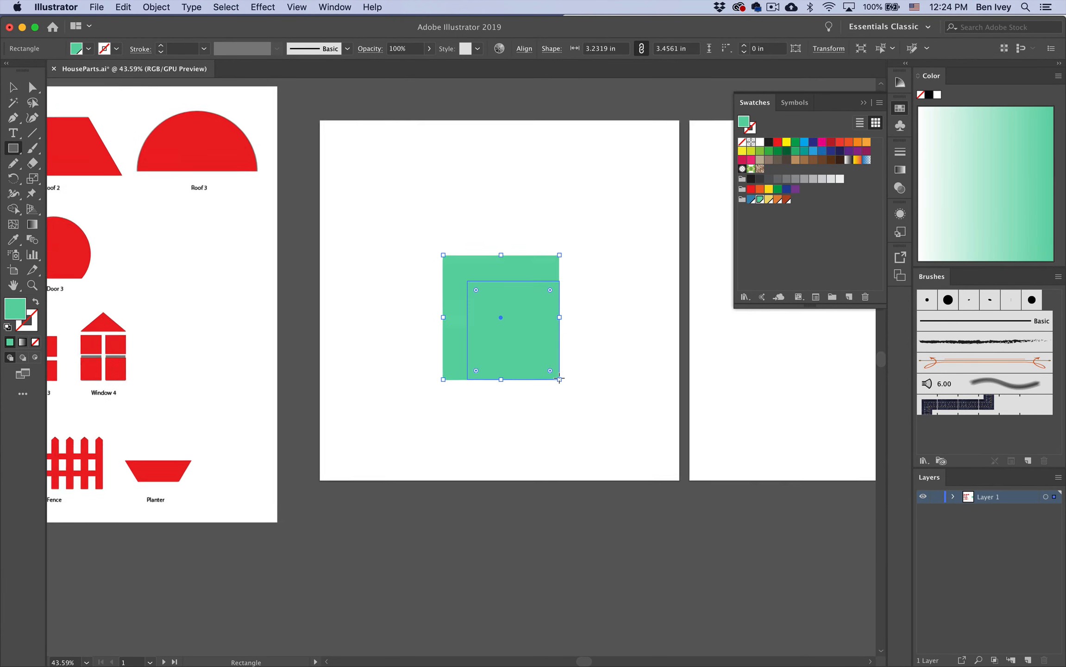
Copy Roof 2 from the parts sheet and place the copy on the top edge of the green rectangle
double_click(13, 87)
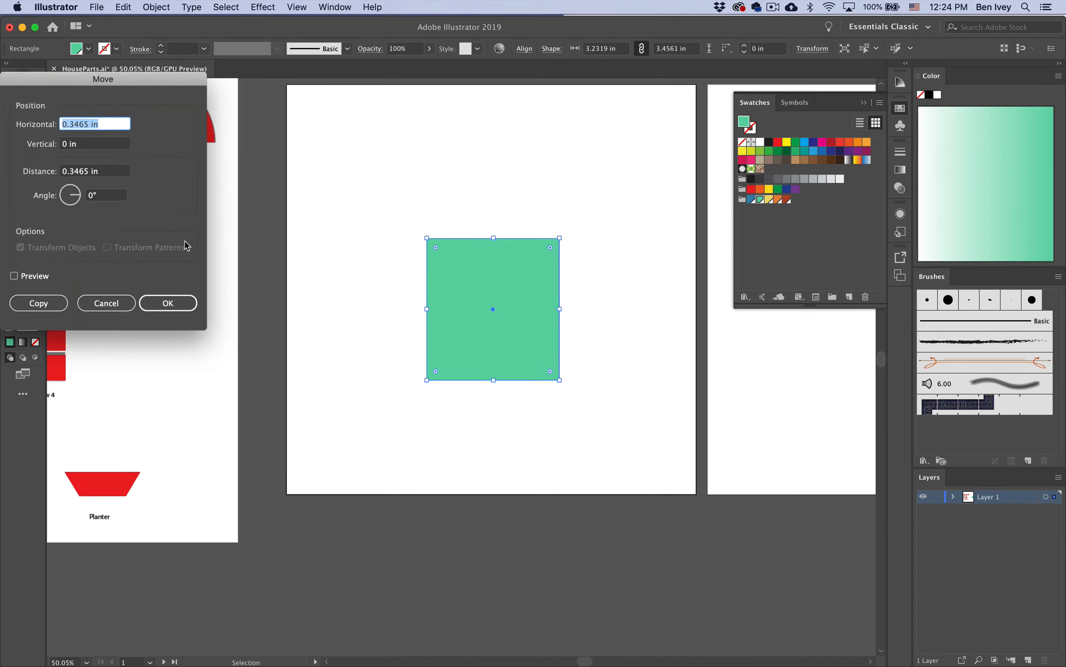
click(106, 303)
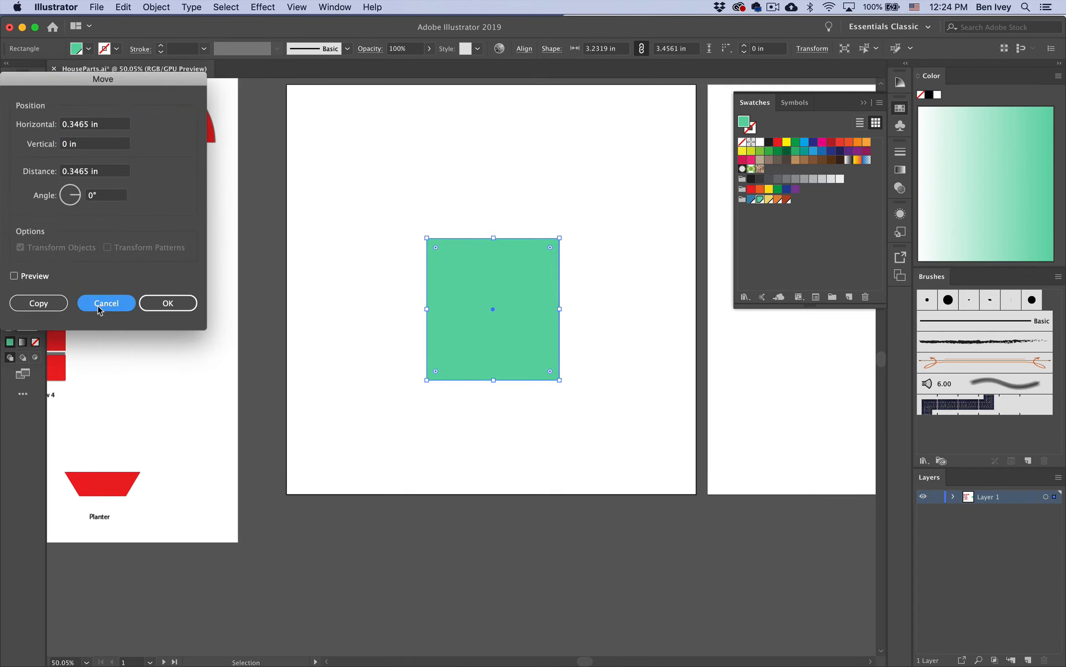
click(341, 287)
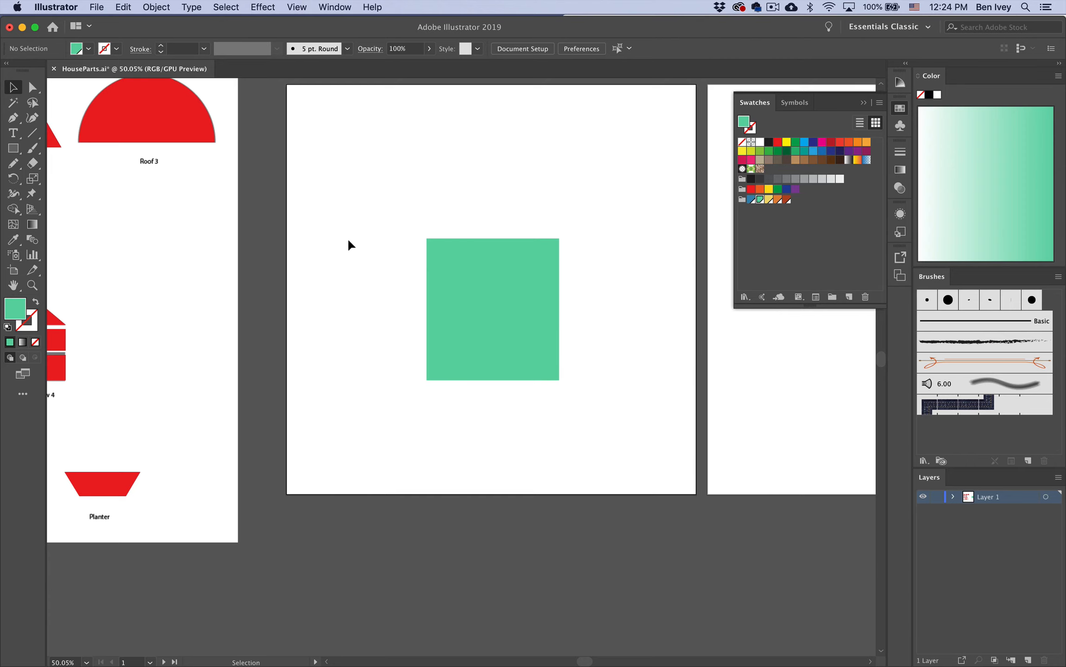
scroll(349, 244, left, 15)
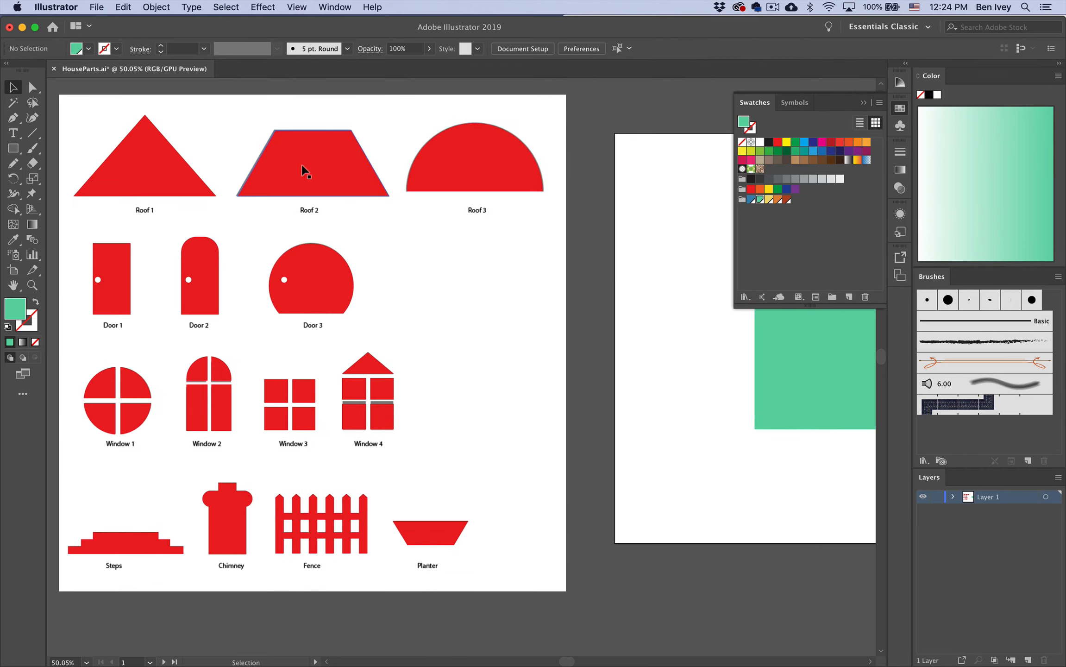
click(304, 171)
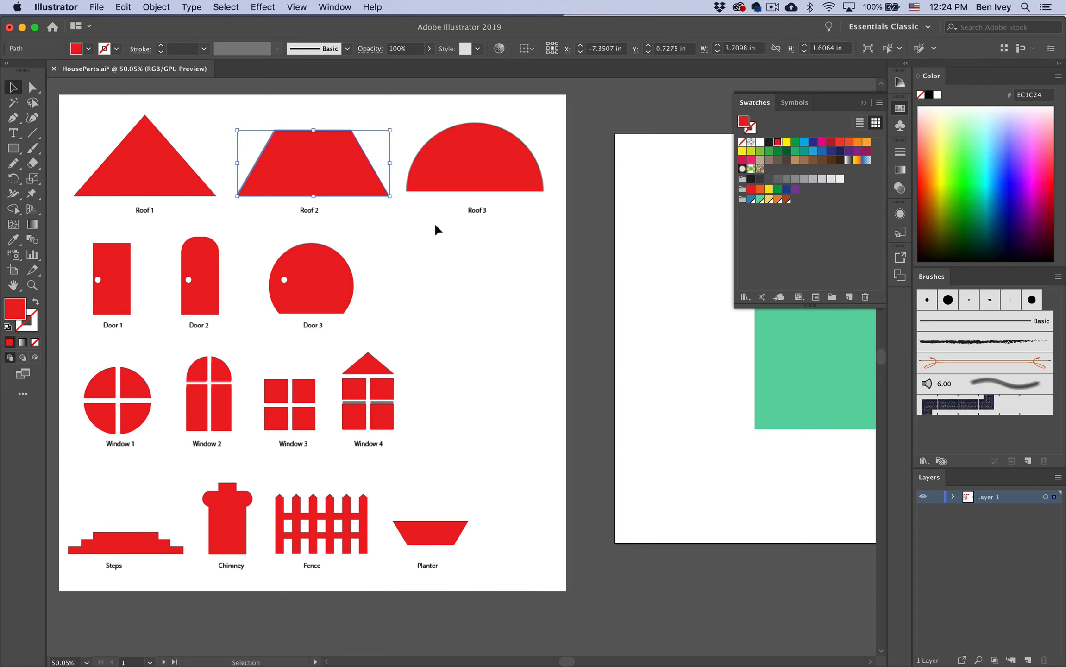
scroll(478, 270, right, 10)
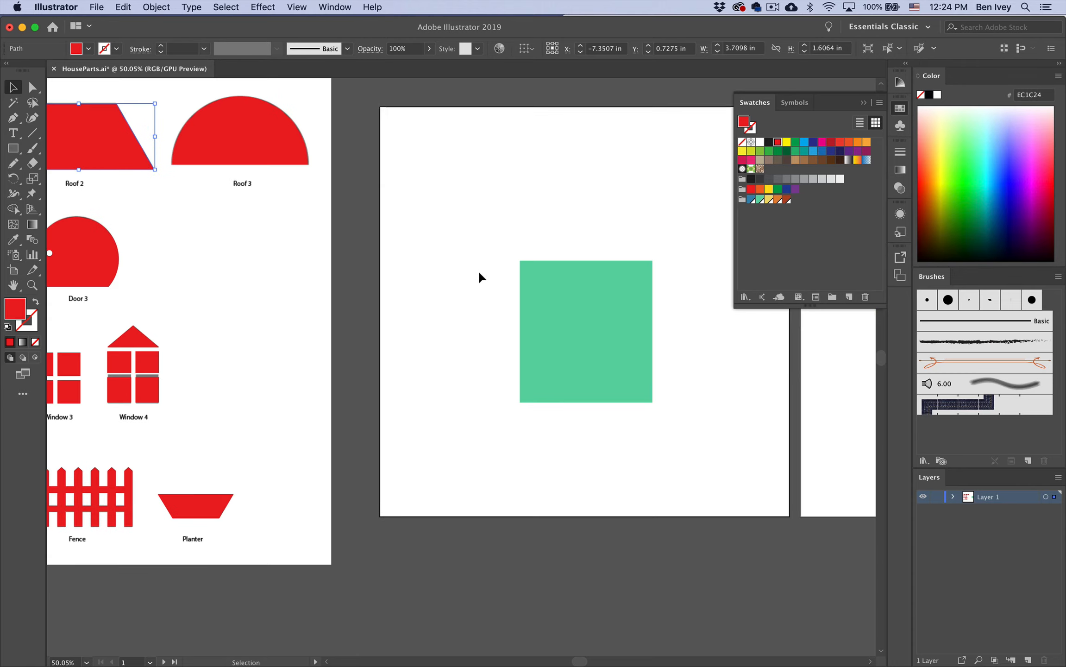
key(super+v)
drag(439, 350, 510, 221)
scroll(536, 259, up, 3)
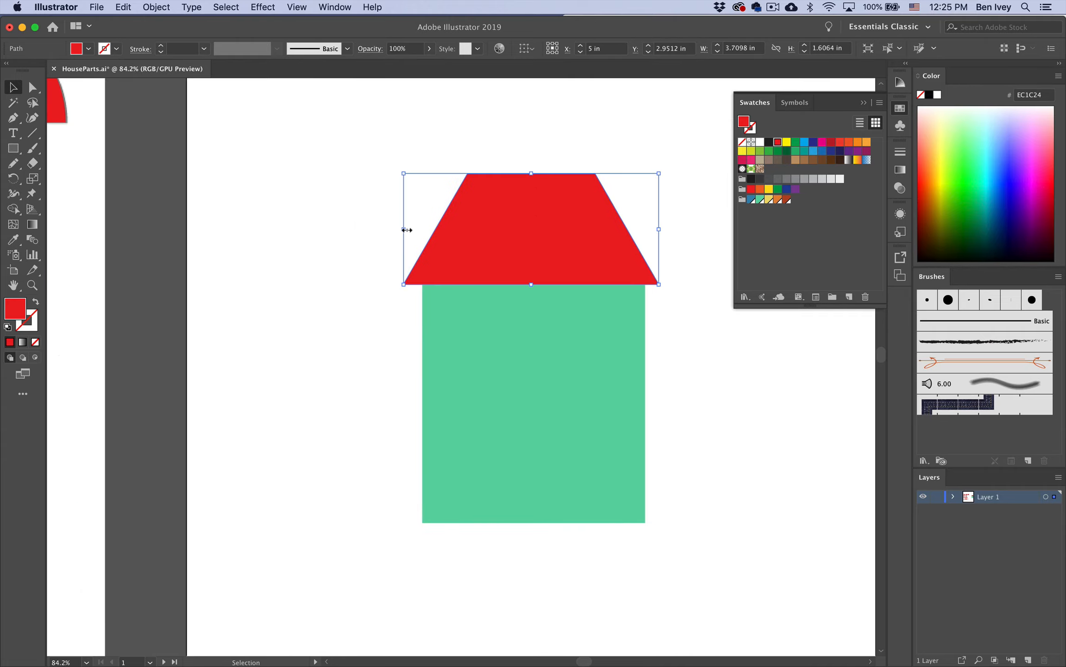
Stretch the copied roof symmetrically in width and upward in height to about 4.4 × 1.77 in
drag(407, 229, 379, 229)
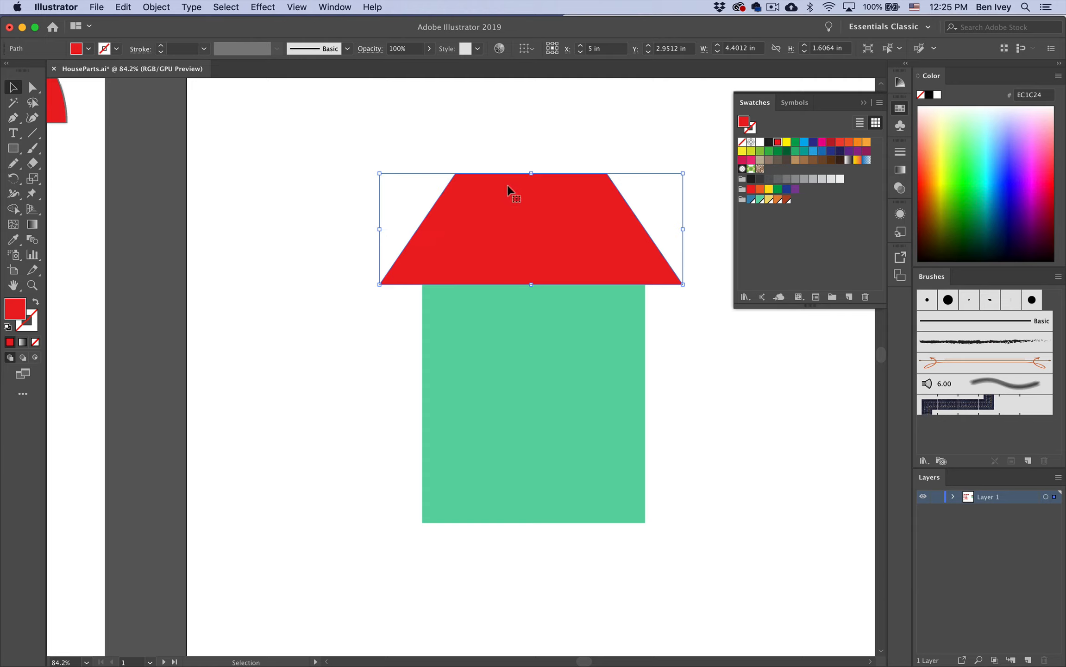
mouse_move(531, 173)
mouse_down()
mouse_move(530, 188)
mouse_move(535, 126)
mouse_move(535, 195)
mouse_move(532, 162)
mouse_up()
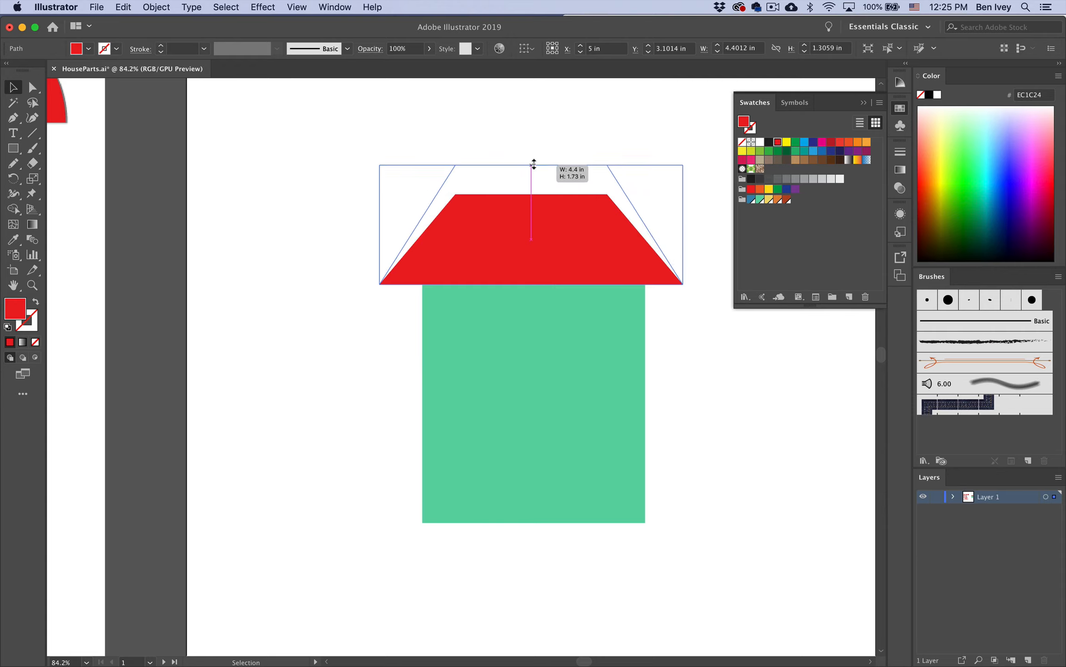
click(535, 128)
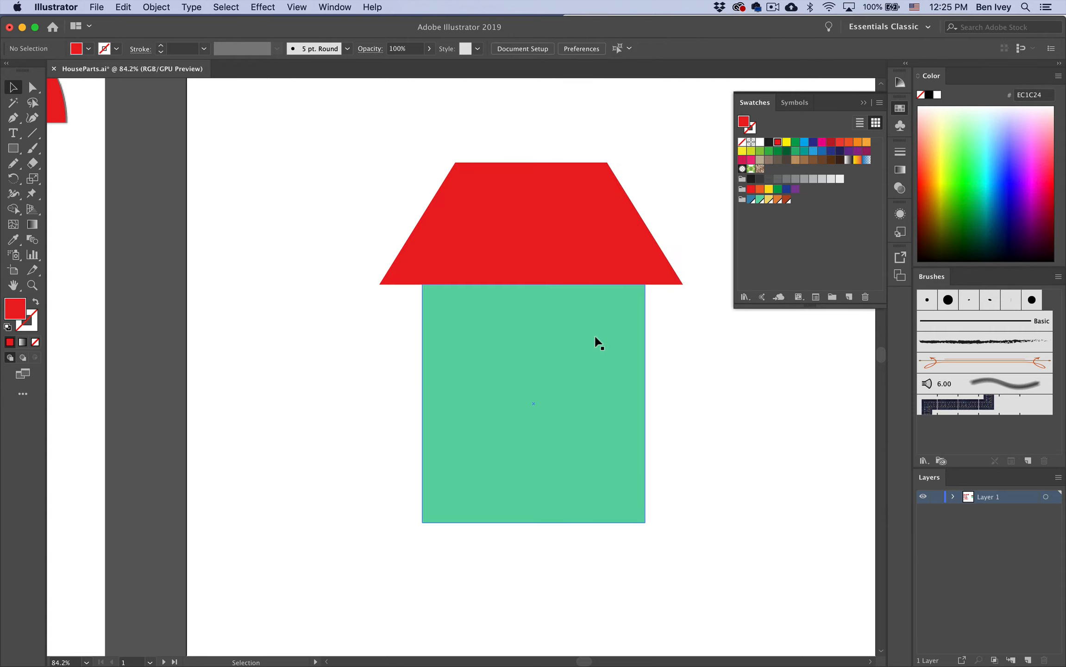
Copy Window 4 onto the upper left of the green house body and scale it down to about 0.69 × 1.03 in
scroll(582, 224, down, 6)
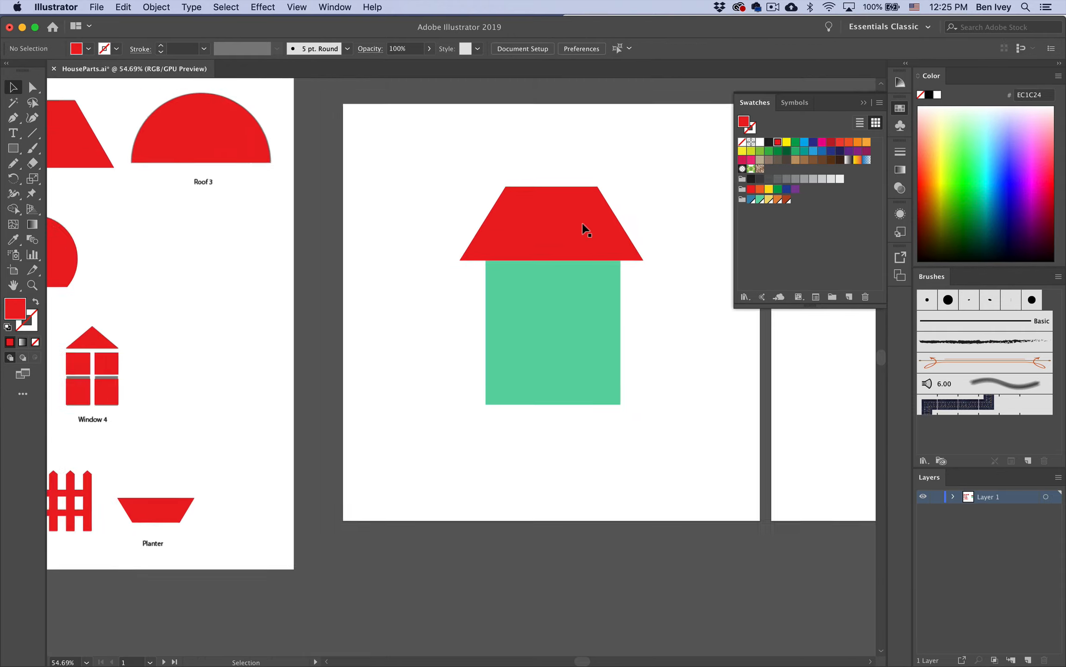
scroll(583, 224, left, 5)
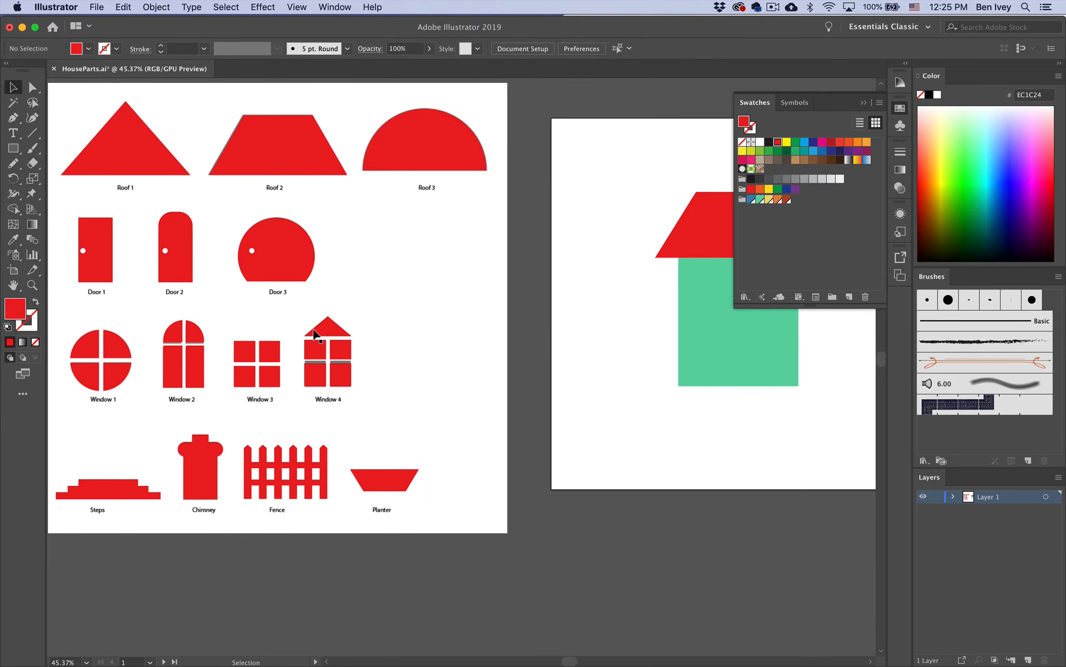
click(331, 353)
key(super+c)
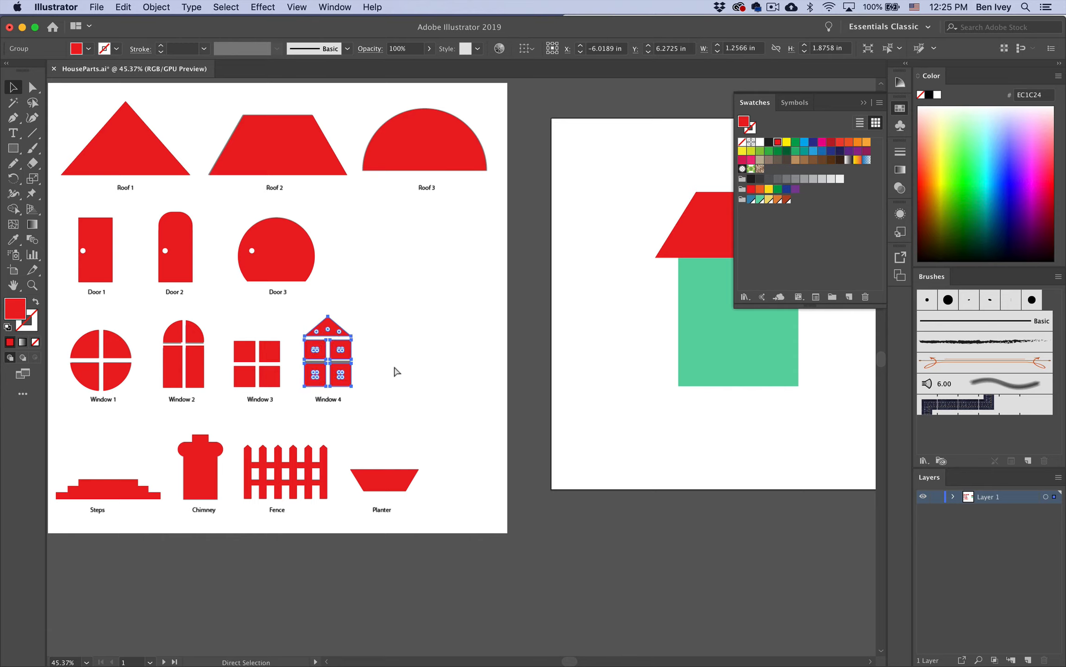
scroll(460, 341, right, 5)
scroll(461, 340, up, 3)
key(super+v)
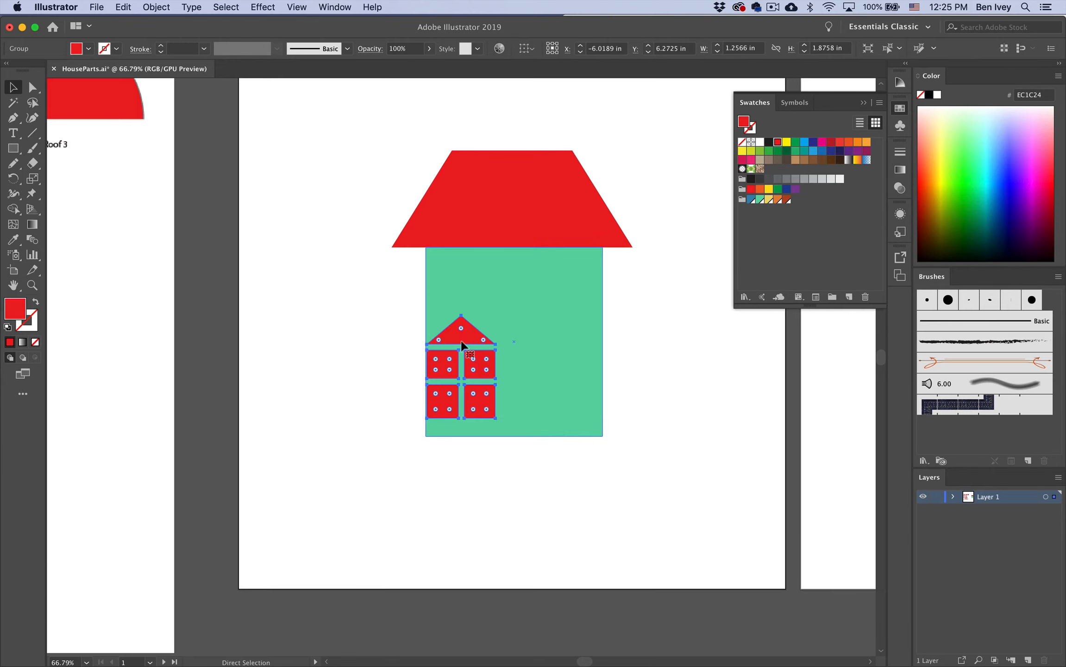
scroll(468, 366, up, 1)
drag(462, 347, 481, 295)
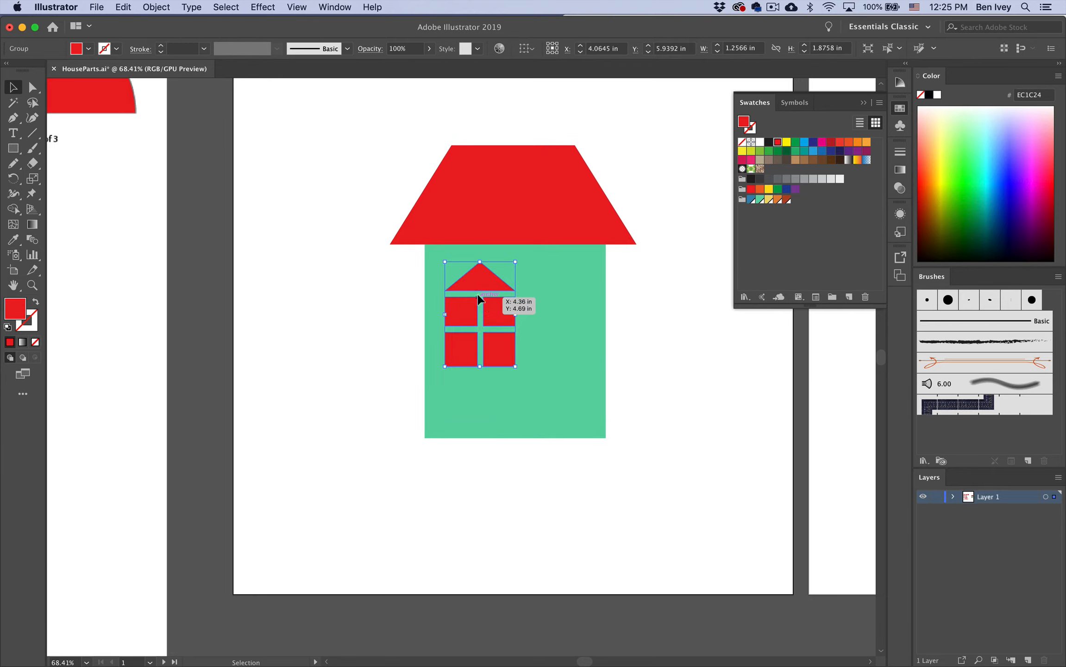
drag(519, 368, 483, 319)
click(386, 350)
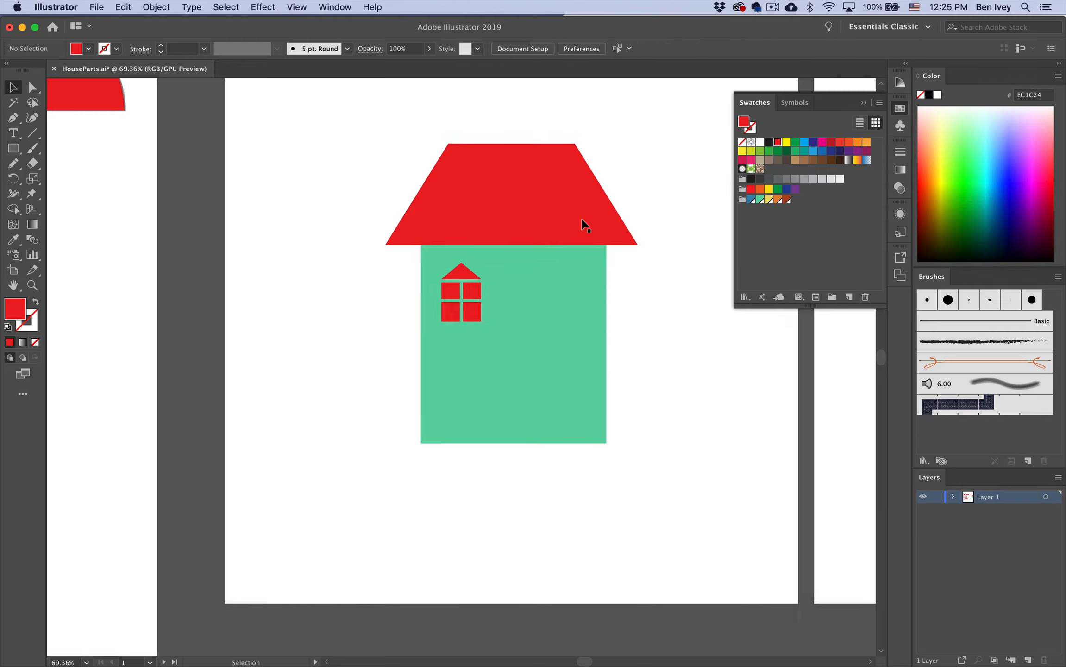
Fill the window on the house with the yellow swatch from the Easter color group
scroll(582, 223, up, 3)
click(430, 296)
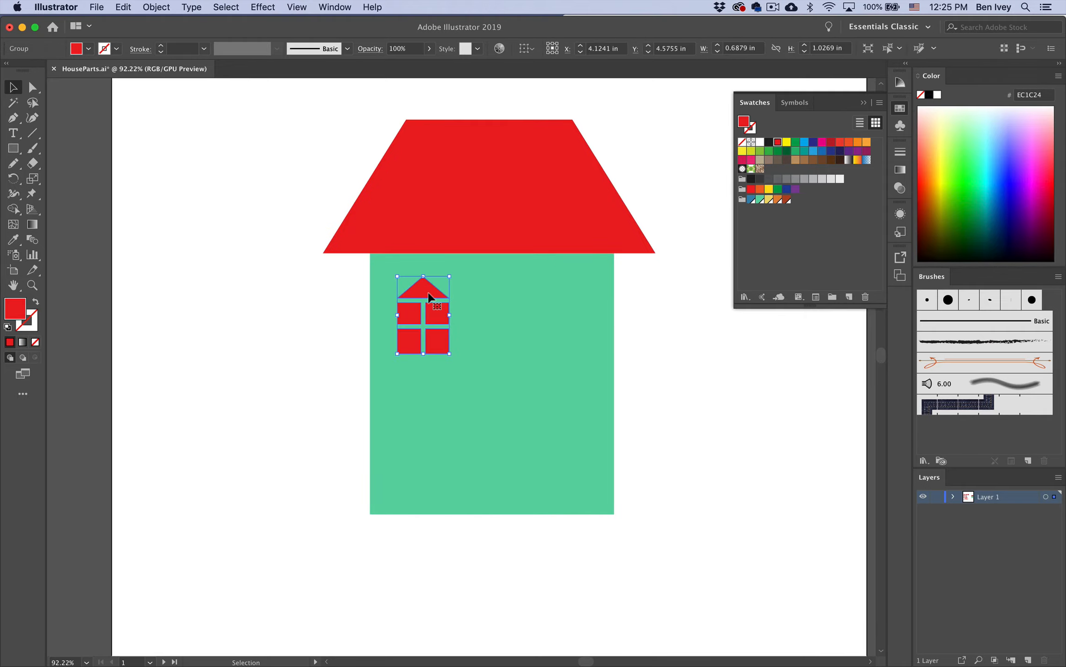
click(770, 201)
click(663, 331)
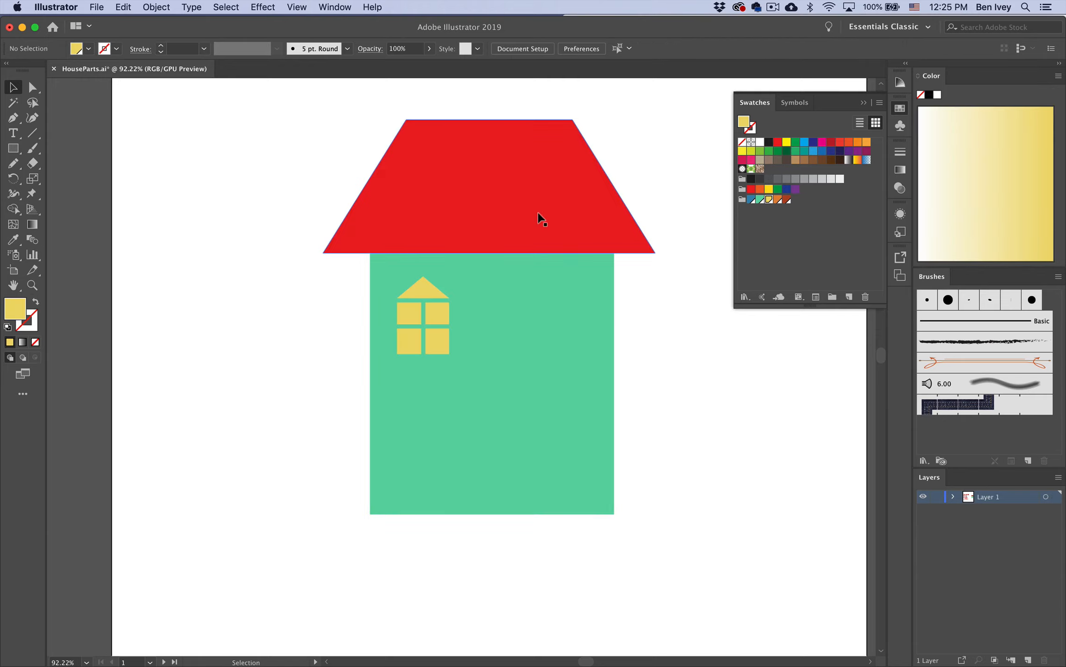
Duplicate the yellow window level to the right side of the house body and shift the original window slightly to the right
drag(408, 313, 538, 315)
drag(442, 313, 452, 310)
click(657, 346)
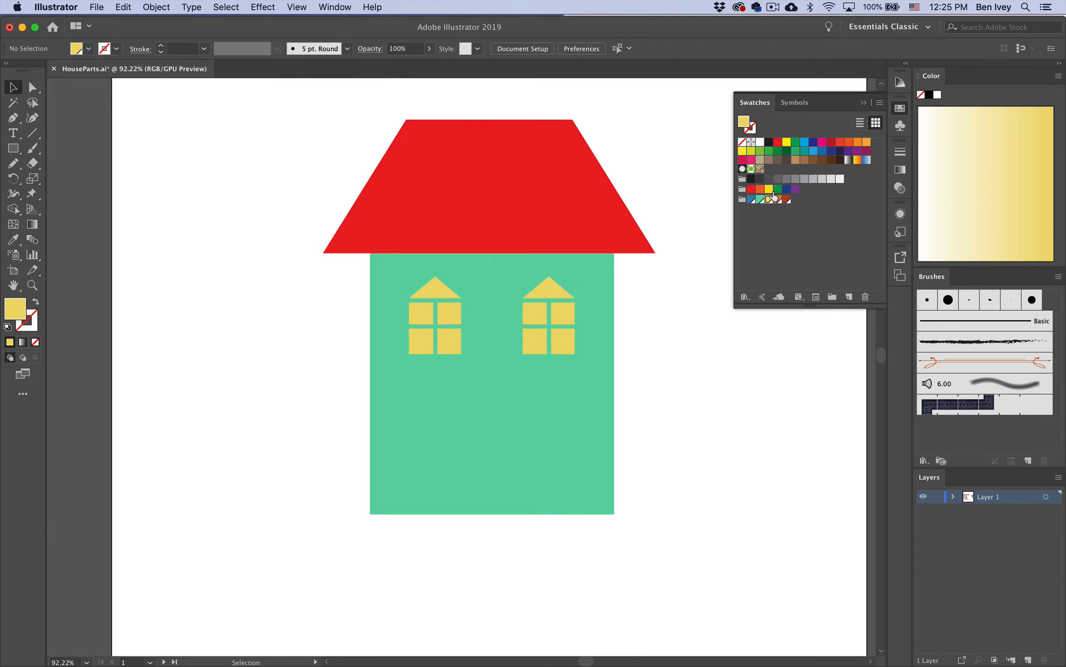
Fill the house's roof with the blue swatch from the Easter color group
click(543, 231)
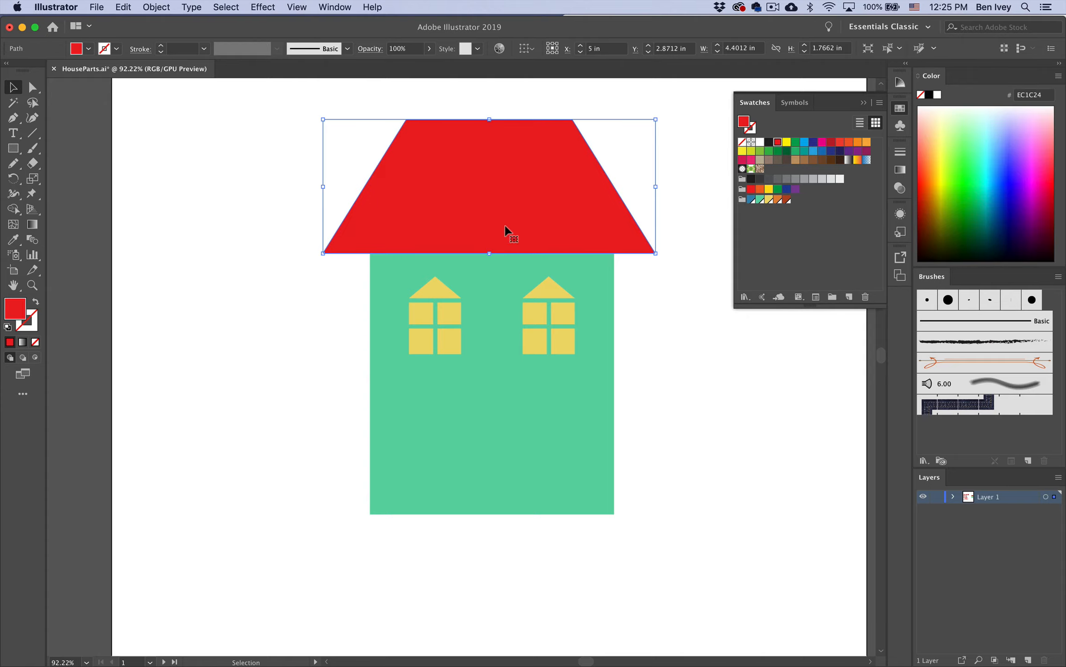
click(752, 201)
click(686, 422)
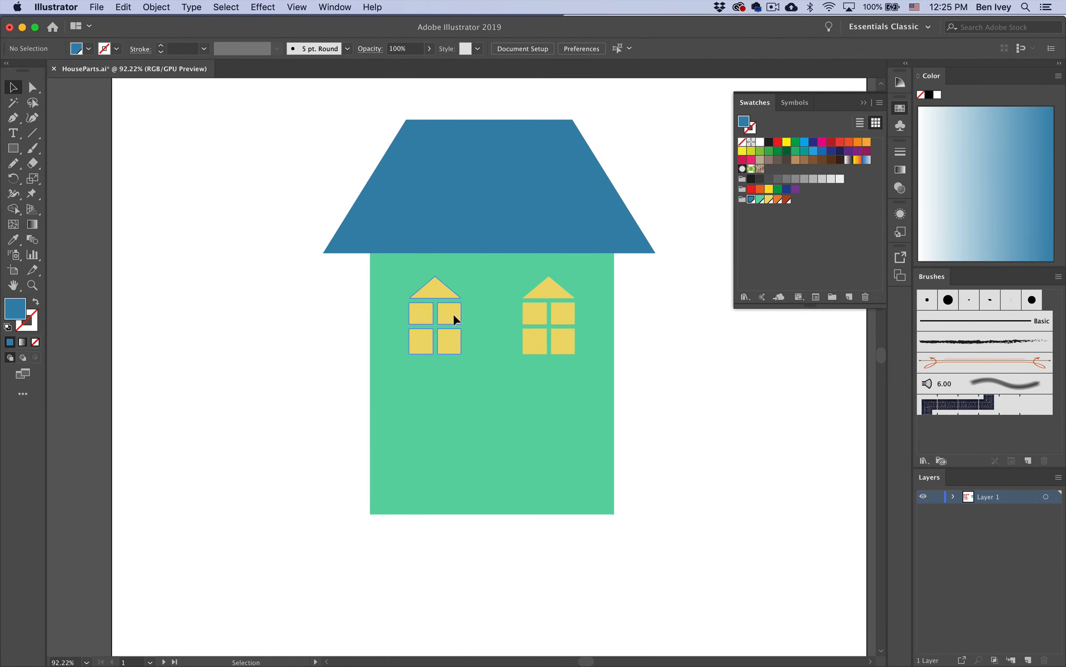
Spread the two yellow upper windows farther apart, moving each outward and nudging the right one slightly back inward
drag(453, 314, 447, 315)
drag(525, 312, 536, 310)
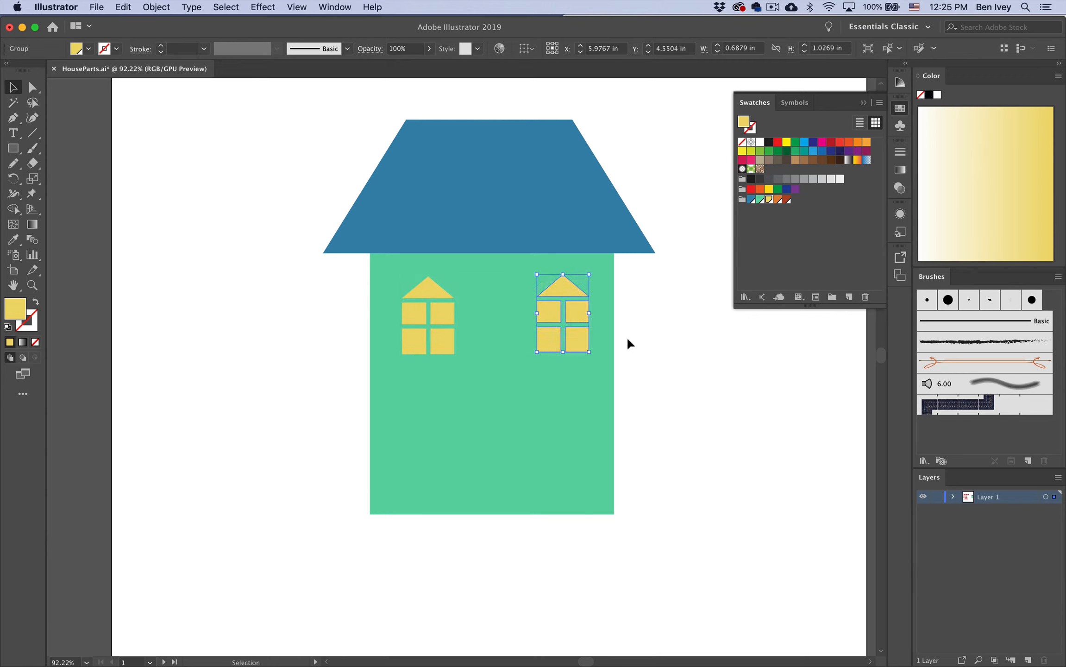
click(614, 343)
click(572, 332)
key(Left)
key(Left)
key(Left)
key(Left)
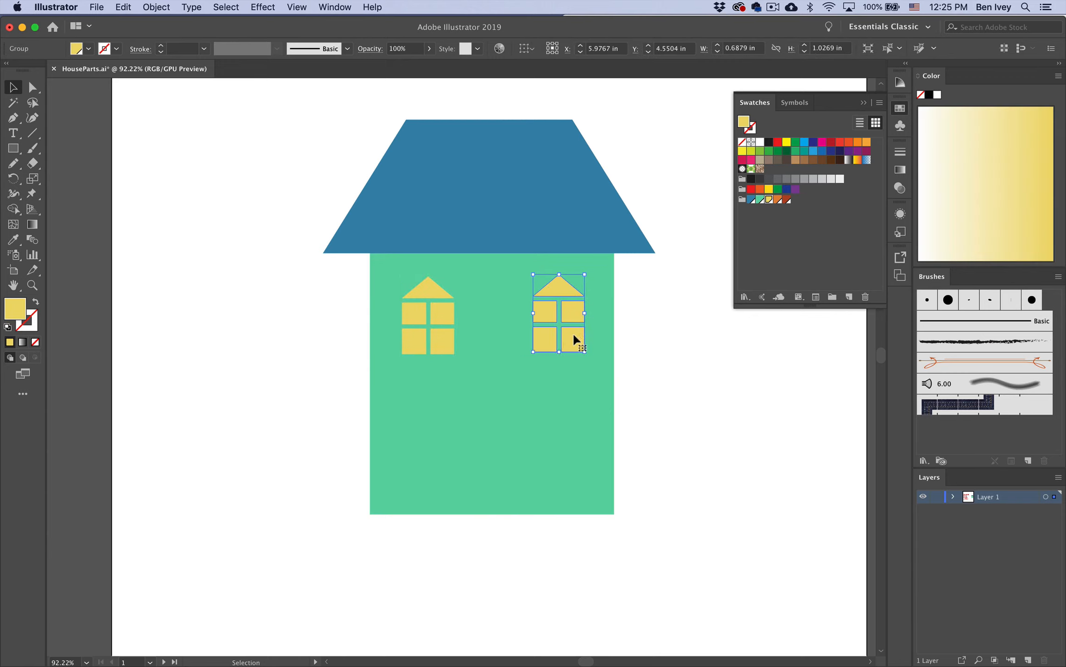
click(705, 380)
Copy Window 2 from the house parts artboard onto the lower left of the green house body
scroll(704, 425, down, 4)
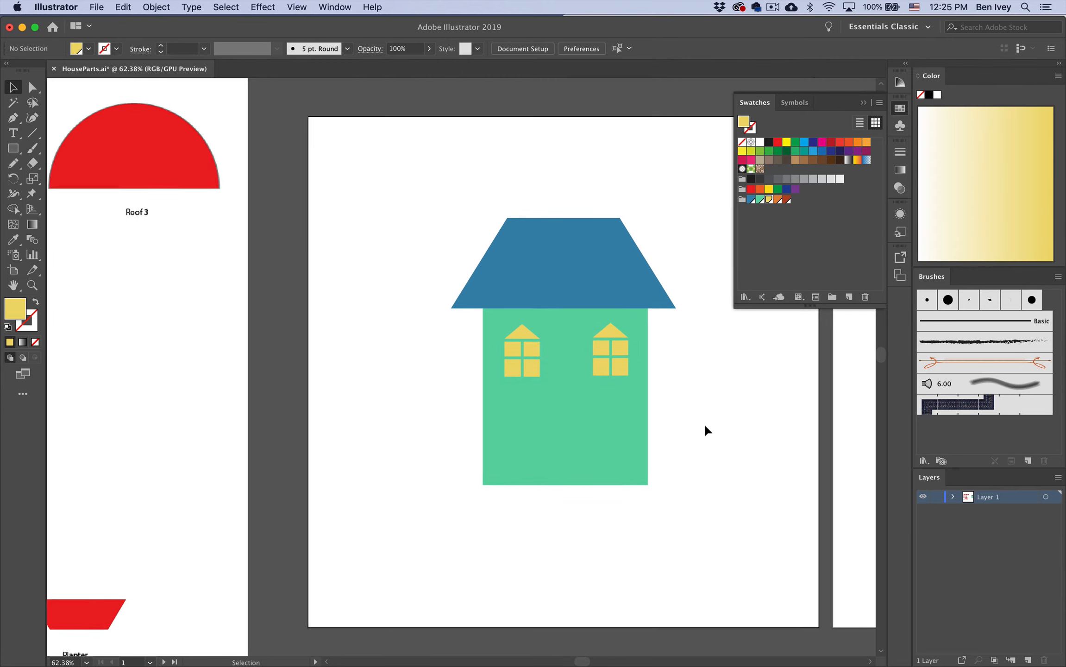
scroll(705, 426, left, 7)
scroll(703, 423, left, 5)
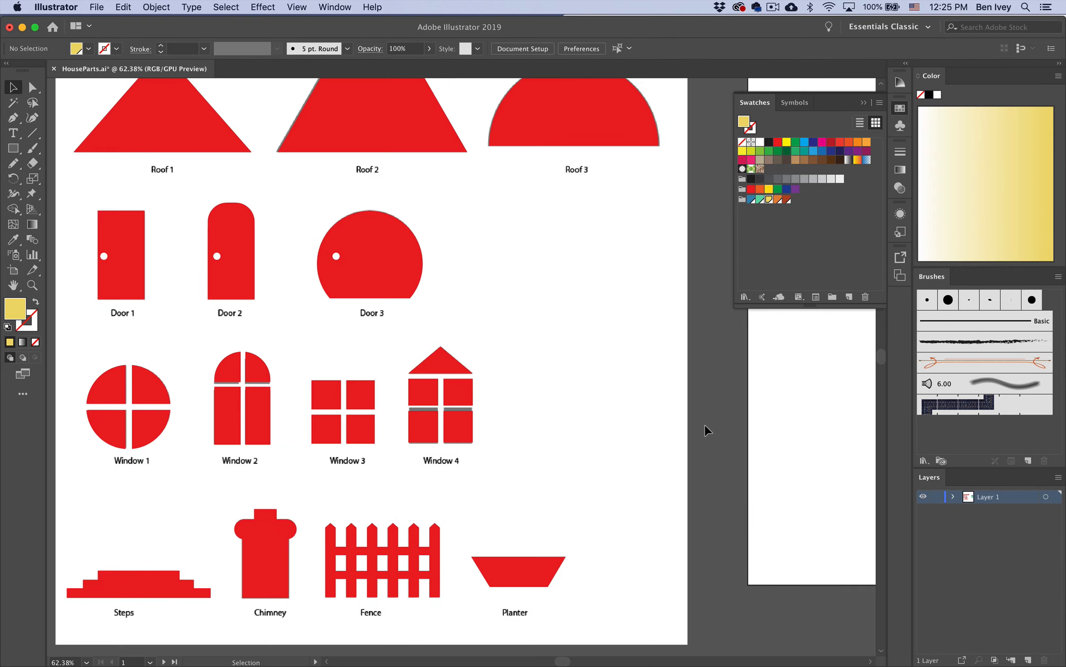
click(237, 380)
scroll(531, 388, right, 10)
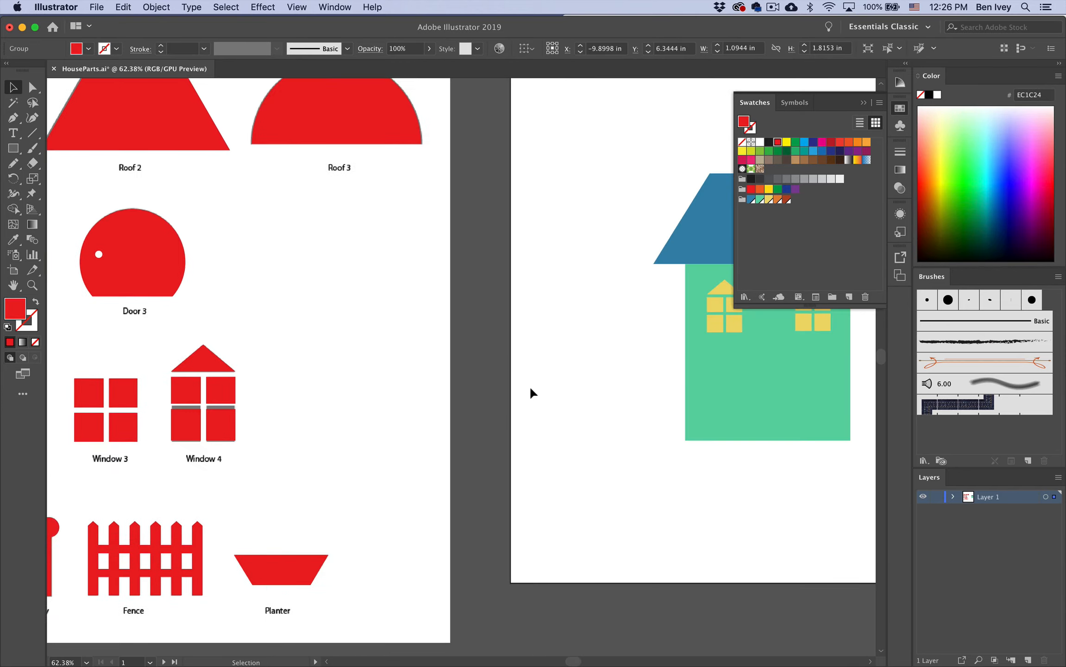
scroll(529, 386, right, 5)
scroll(527, 384, up, 2)
key(super+v)
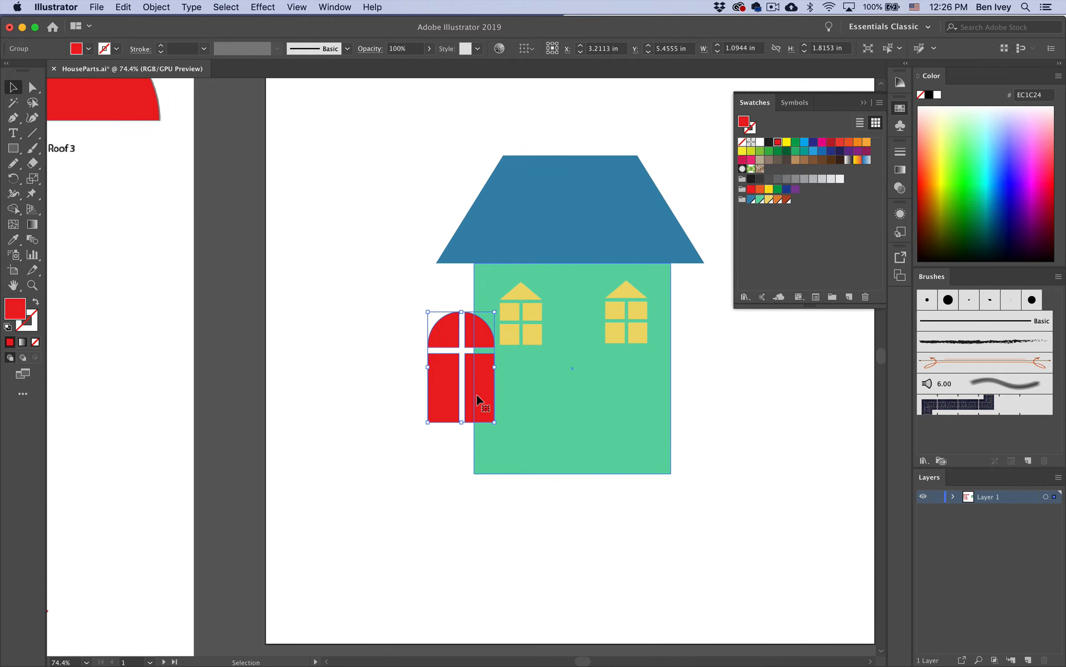
drag(480, 399, 529, 421)
Scale the arched window down to about 0.61 × 1.02 in and move it off the house onto the blank area to its left
scroll(532, 423, up, 3)
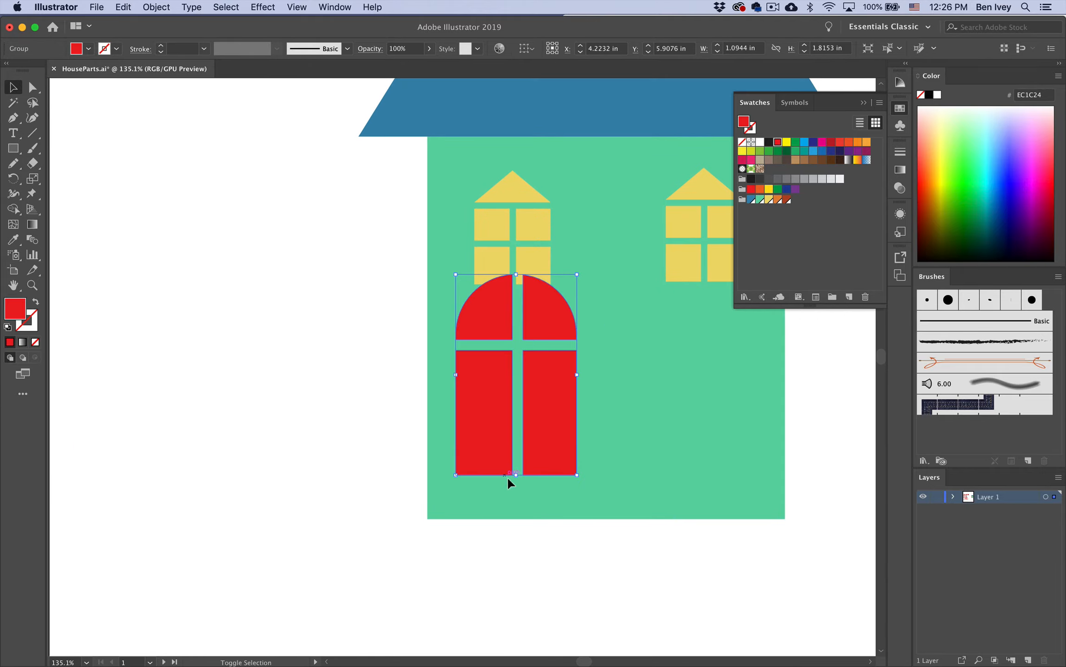
drag(516, 475, 534, 398)
scroll(506, 421, right, 5)
scroll(506, 421, up, 1)
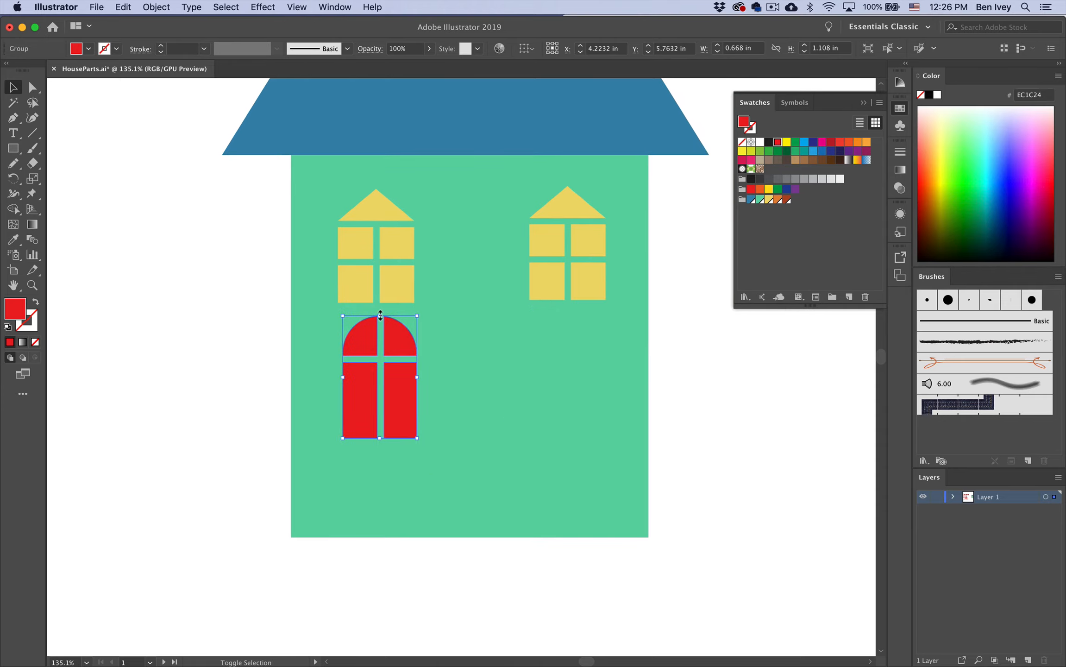
drag(380, 316, 380, 325)
click(242, 415)
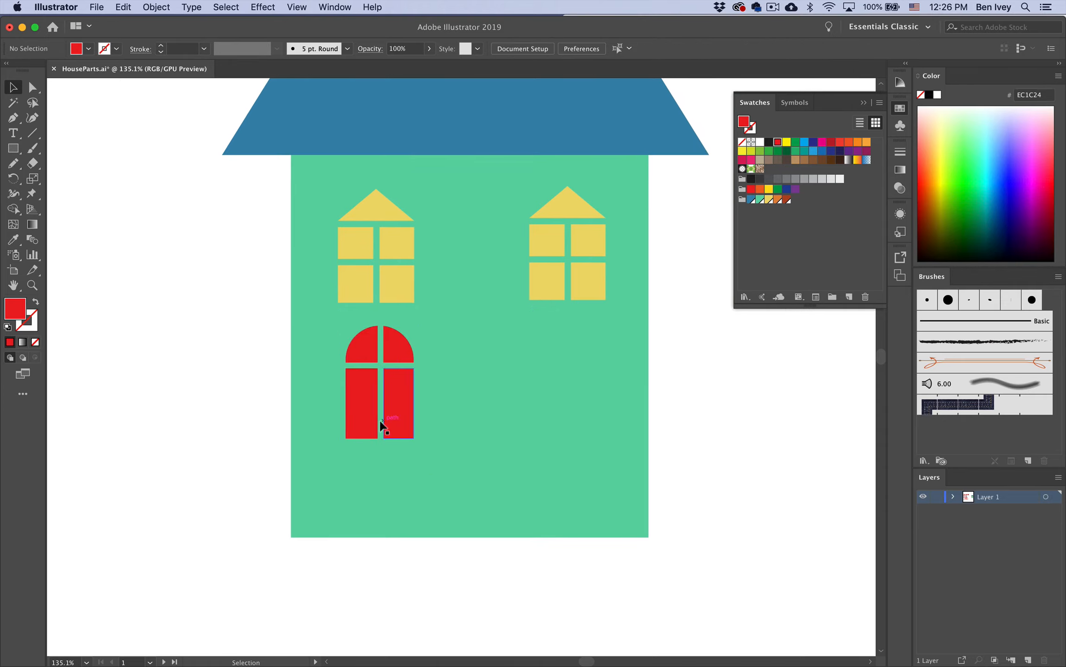
drag(388, 406, 217, 404)
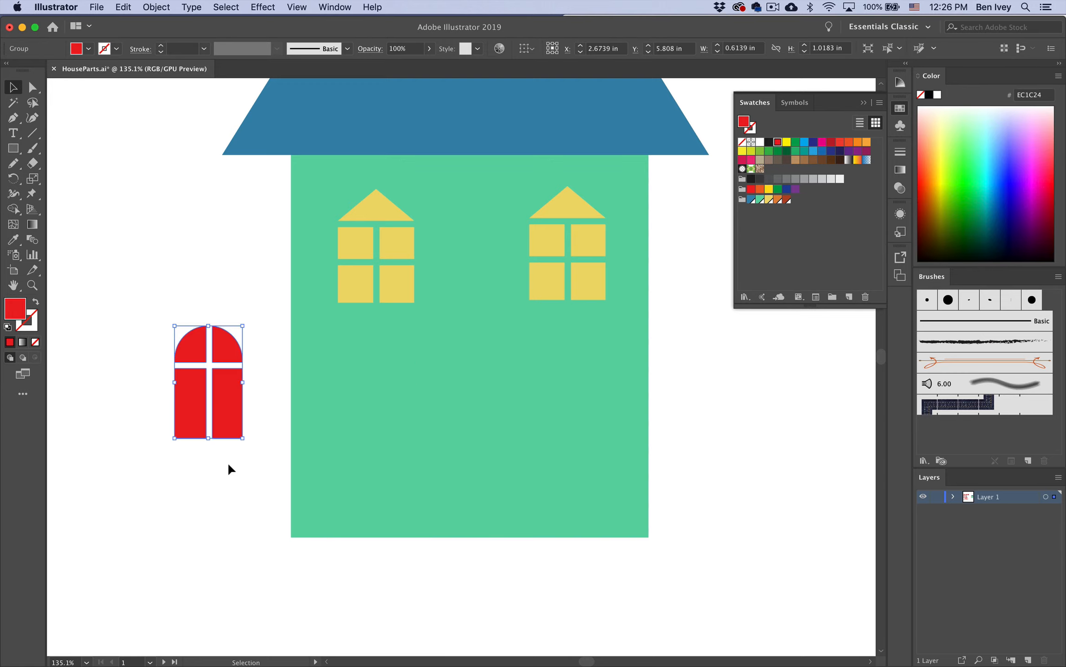
click(227, 461)
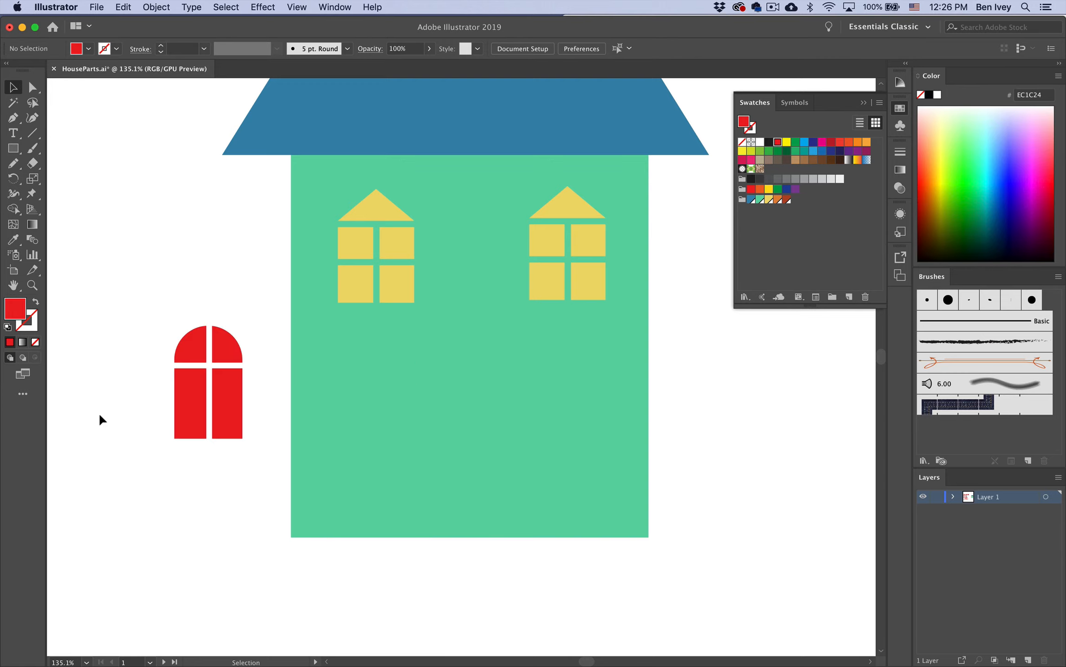
Try to shorten the arched window by squashing its whole shape from the bottom edge, and undo it
click(196, 436)
drag(204, 440, 206, 398)
click(213, 451)
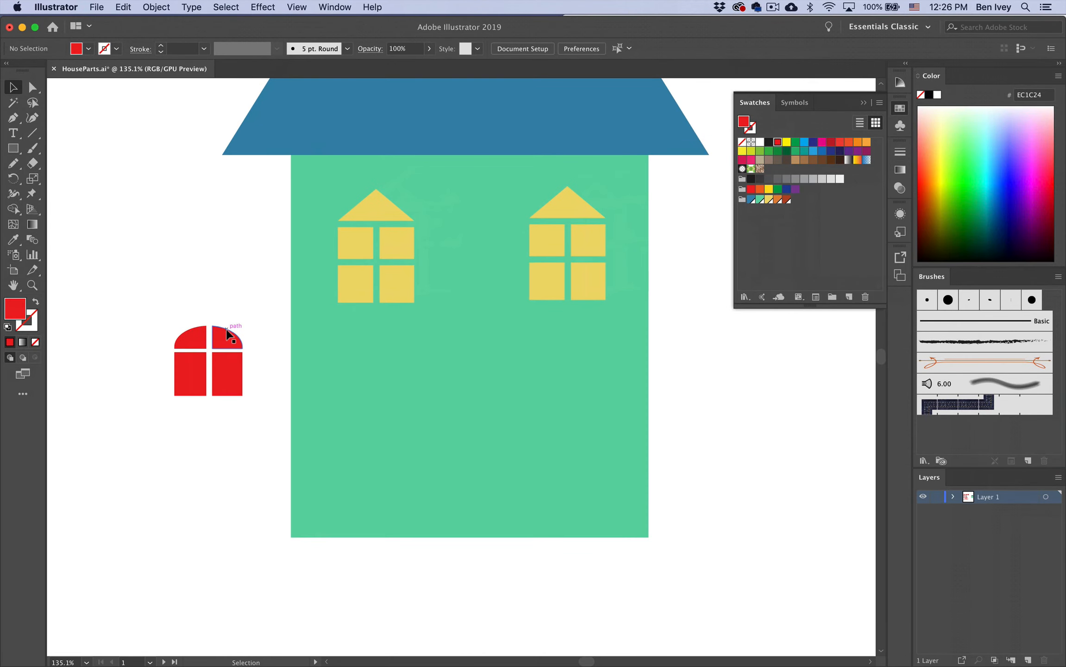
key(super+z)
Shorten only the arched window's two lower panes by raising their bottom anchor points, making the window about 0.81 in high
click(136, 408)
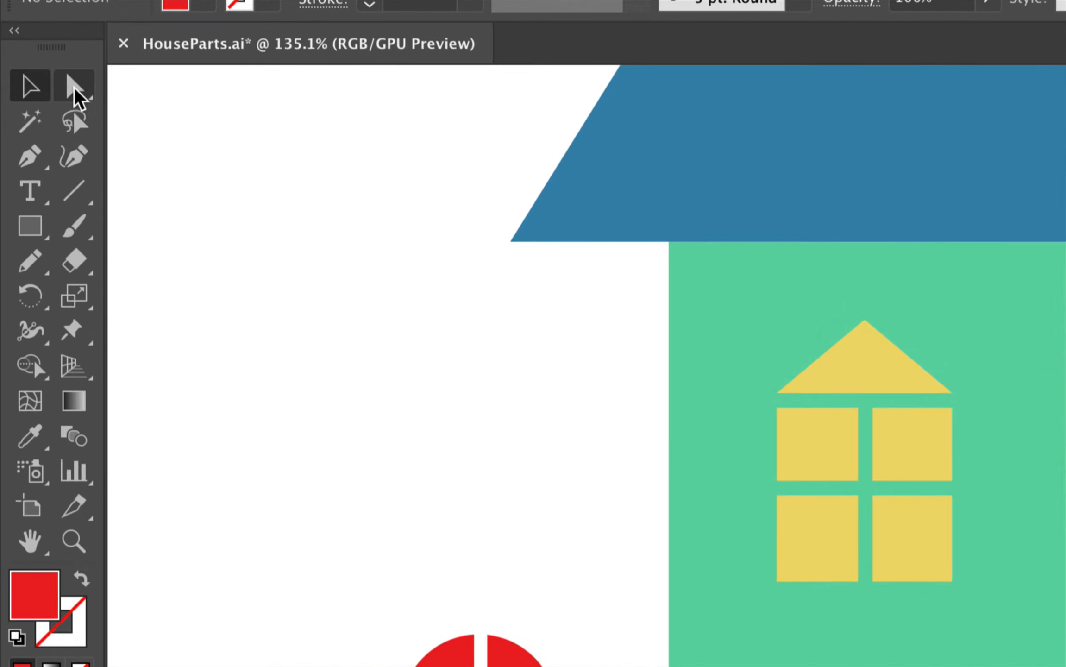
click(32, 87)
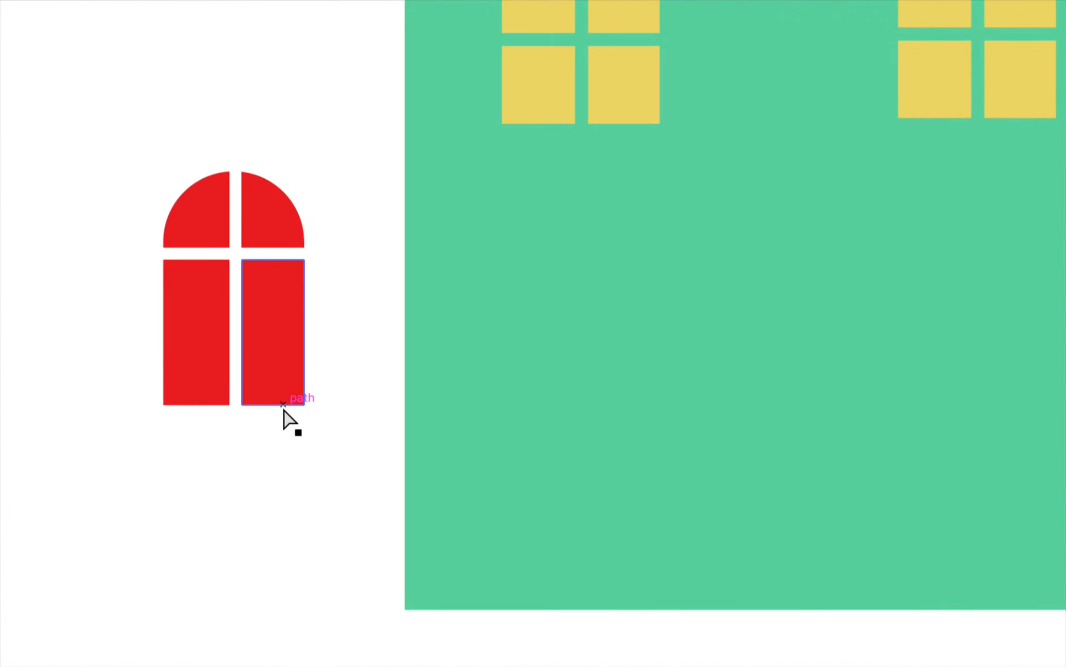
drag(128, 377, 339, 419)
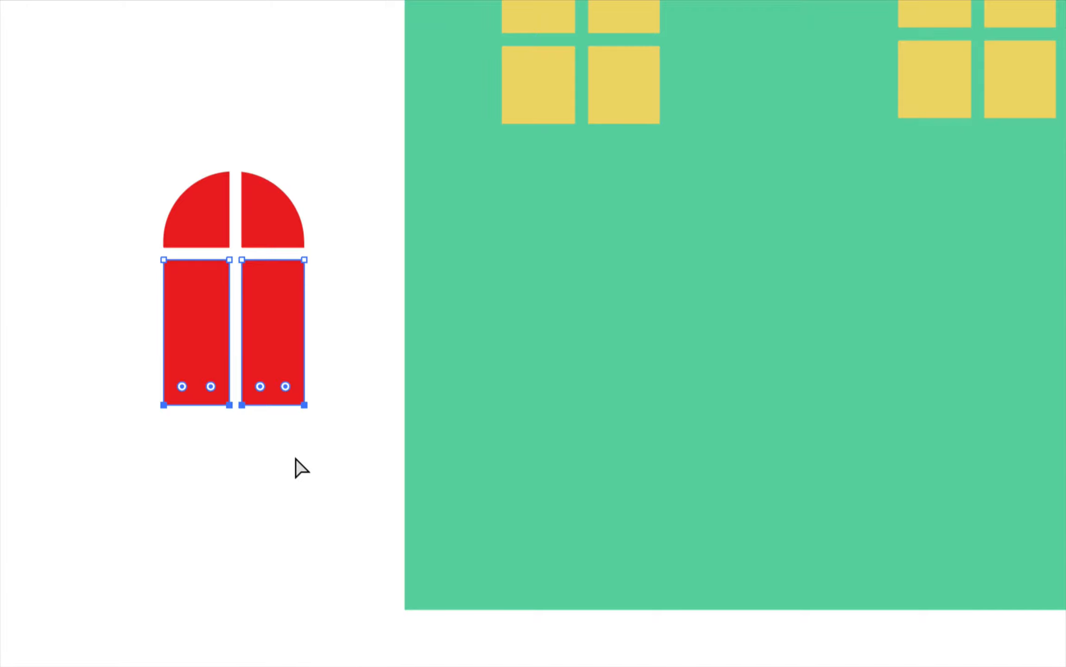
key(Up)
key(Up)
key(Up)
key(Up)
key(Up)
key(Up)
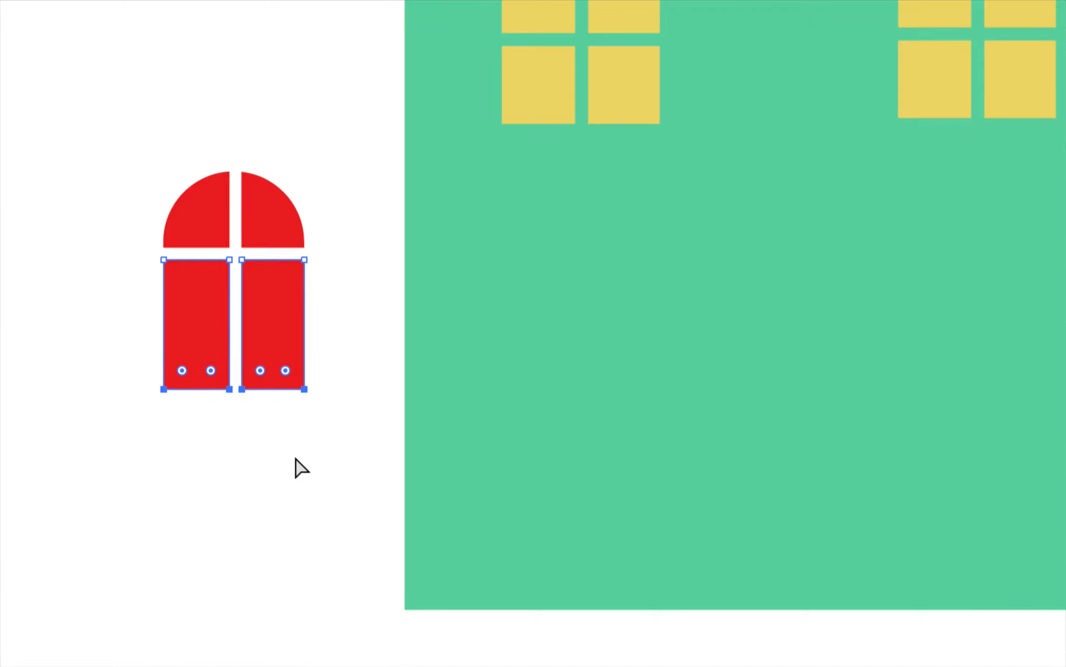
key(Up)
key(Up)
key(Up)
key(Up)
key(Up)
key(Up)
key(Up)
key(Up)
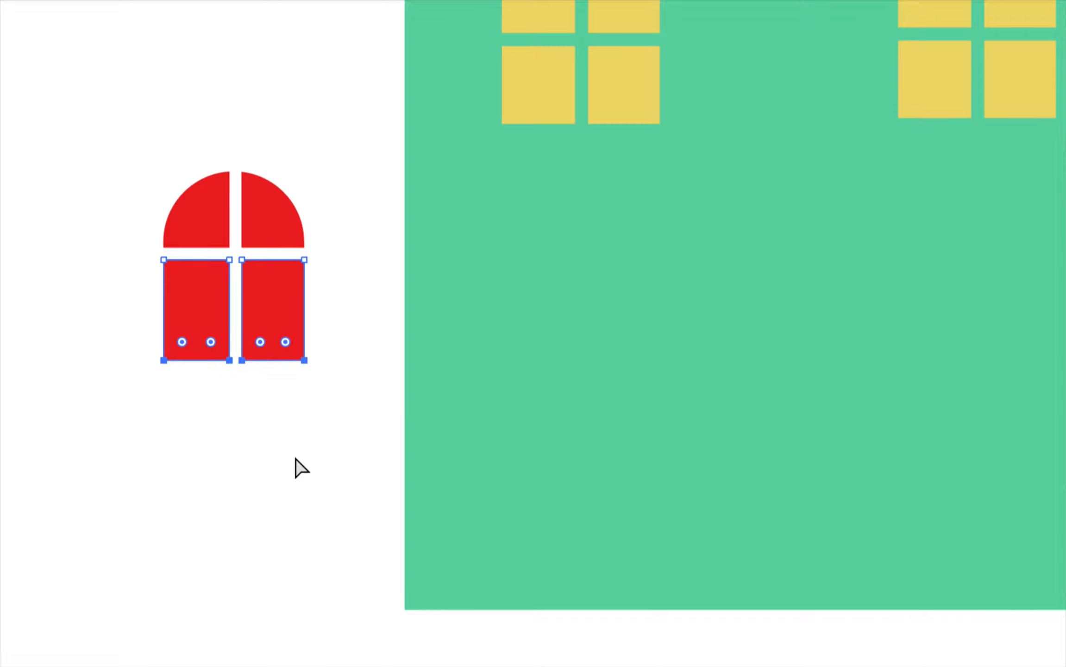
click(295, 458)
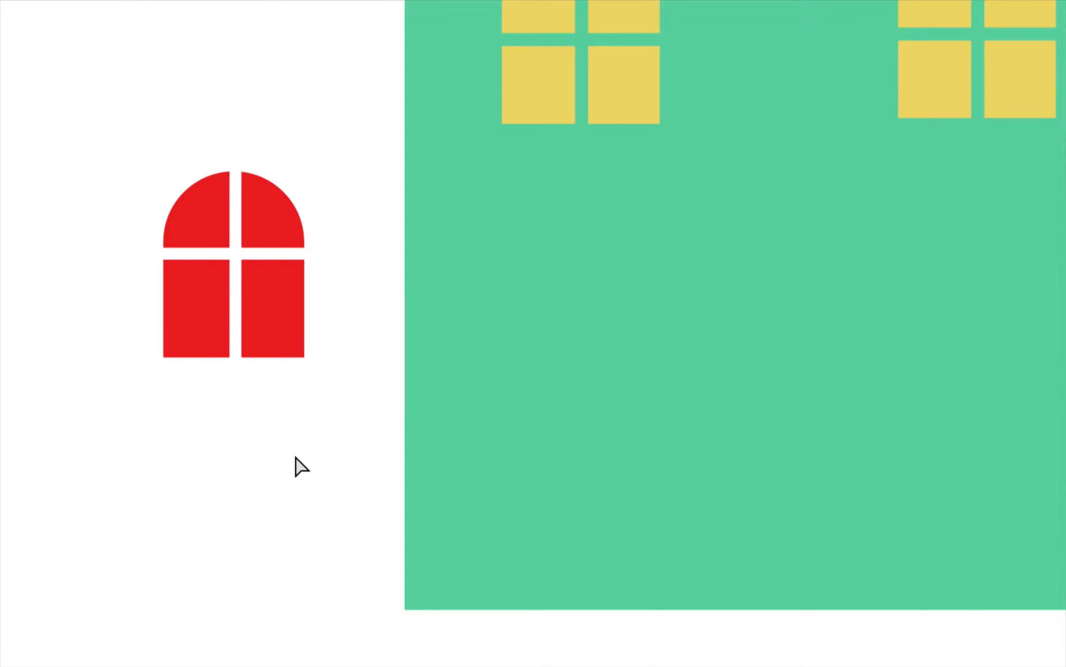
Move the shortened arched window back onto the house body, below the upper left window
scroll(347, 284, down, 5)
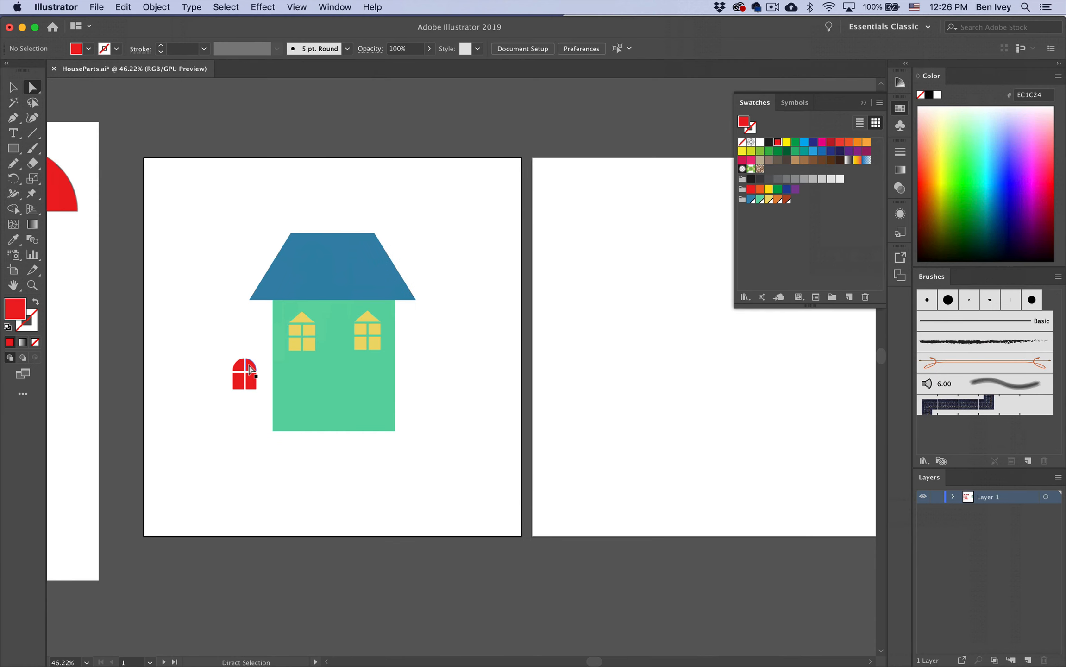
scroll(324, 269, up, 4)
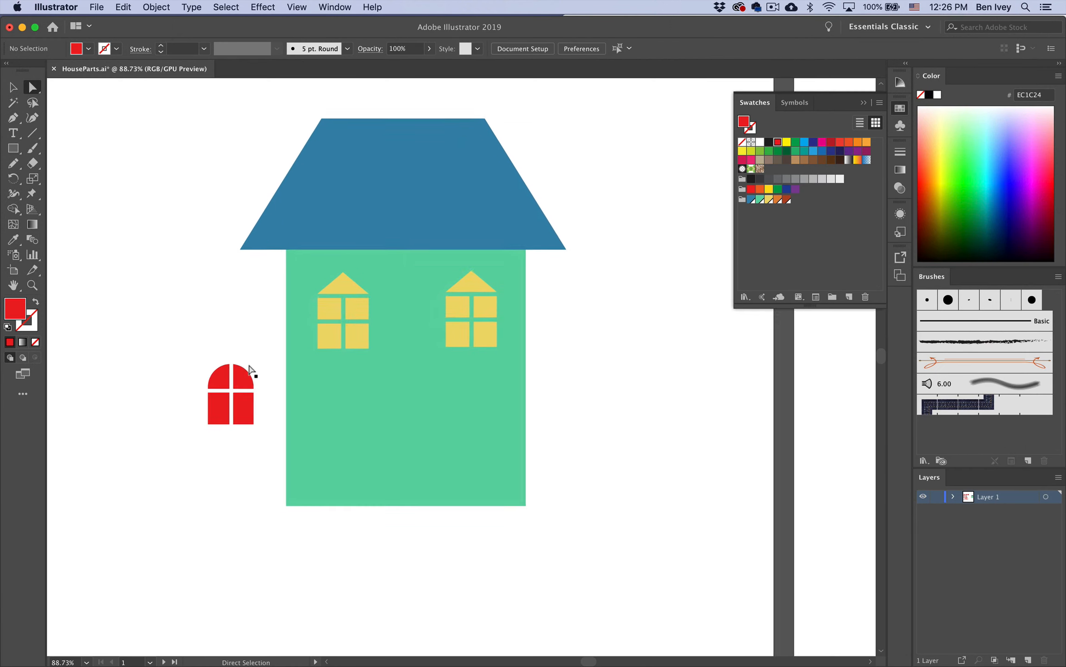
key(v)
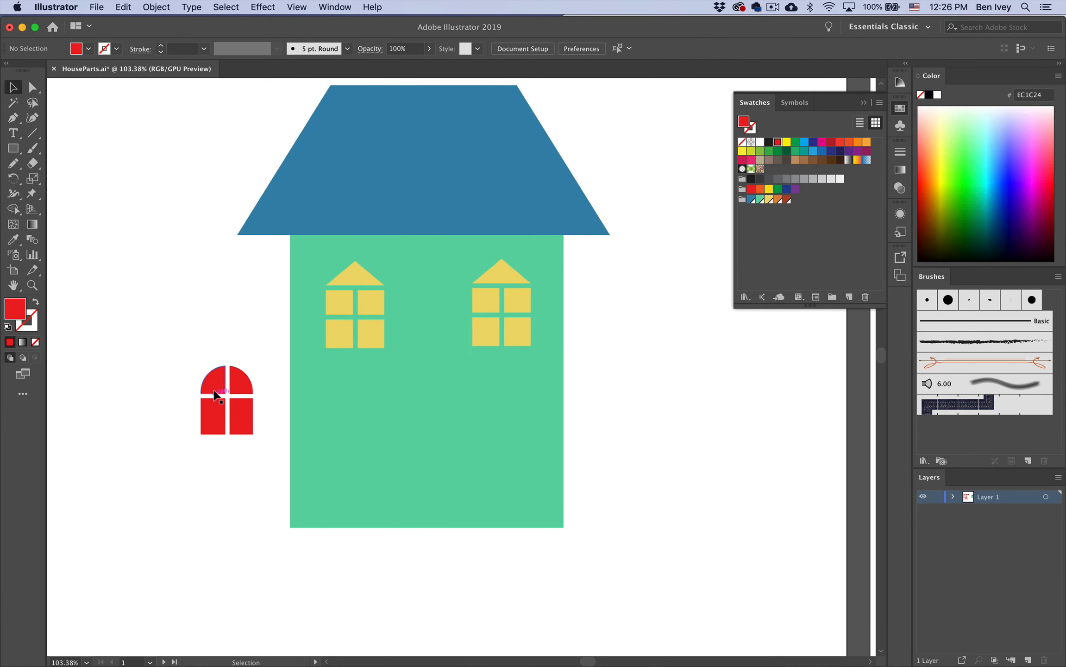
drag(214, 393, 343, 411)
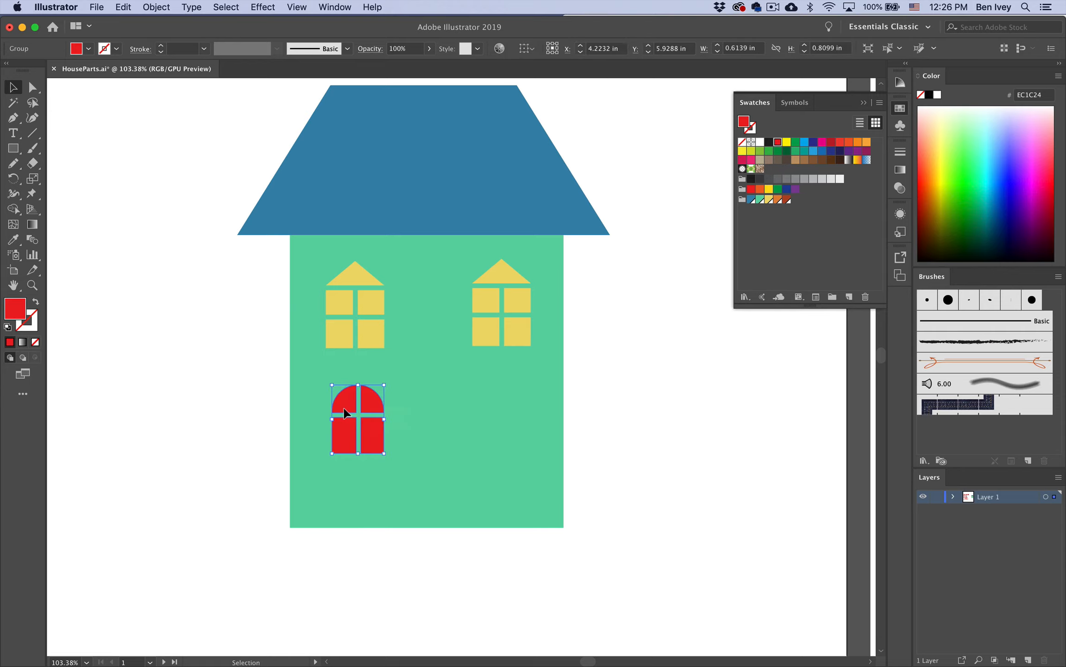
Fill the arched window with the yellow Easter swatch and duplicate it level to the right side, below the upper right window
click(769, 200)
click(645, 425)
drag(363, 412, 509, 408)
click(605, 434)
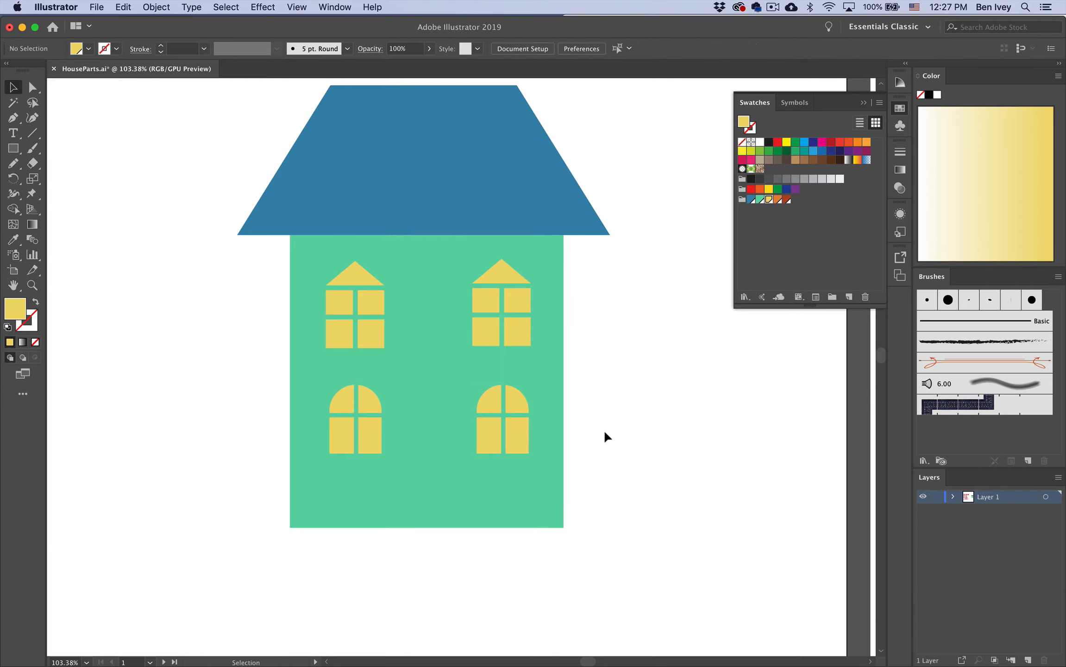
Copy Door 2 without its knob from the house parts artboard onto the bottom edge of the house, between the arched windows
scroll(603, 428, down, 3)
scroll(307, 283, left, 5)
scroll(308, 277, down, 4)
scroll(307, 277, left, 5)
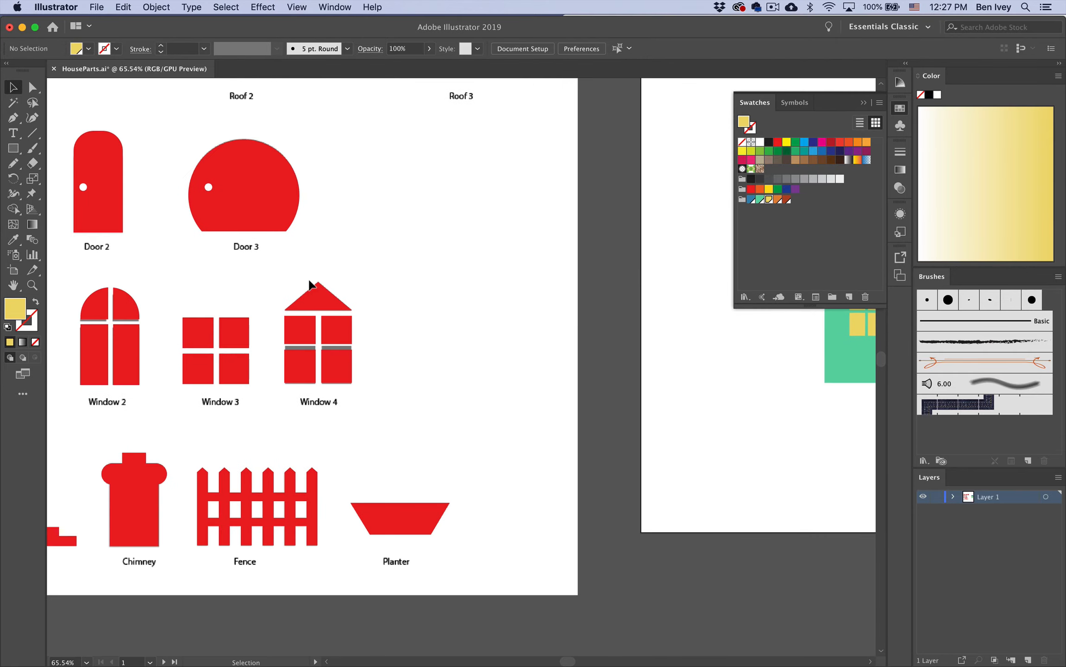
scroll(308, 277, up, 2)
click(197, 203)
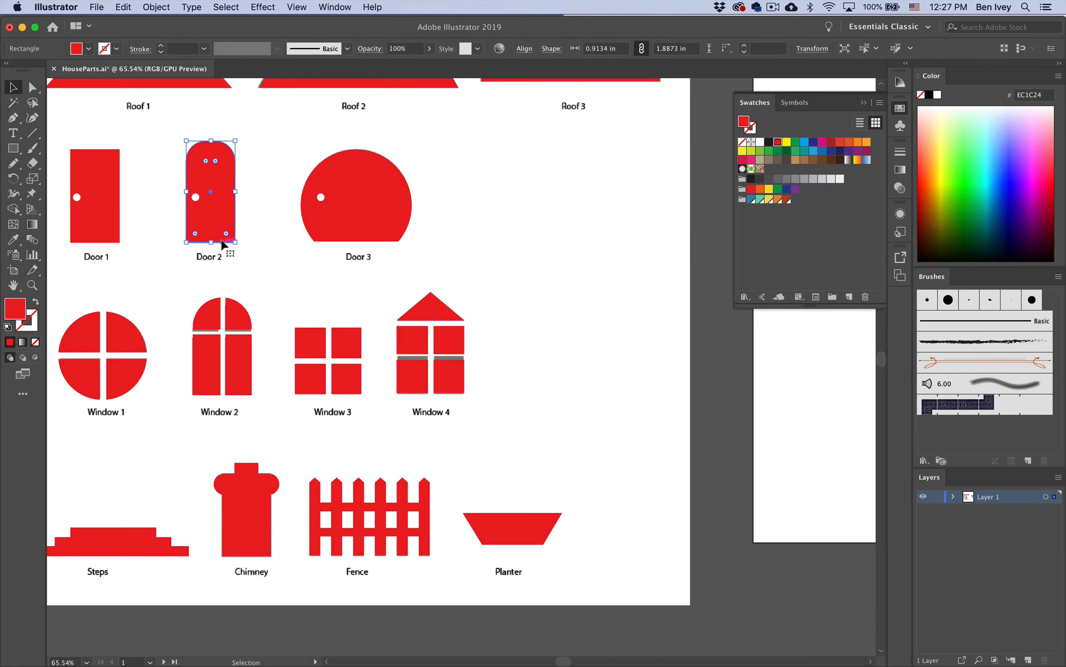
scroll(394, 254, right, 15)
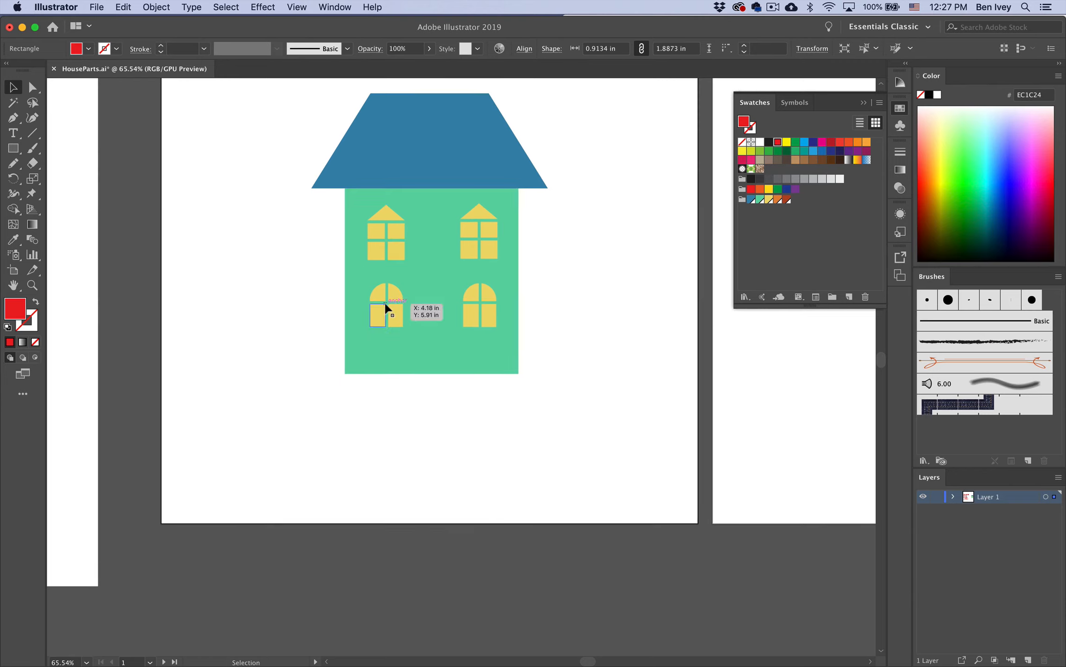
scroll(388, 304, up, 5)
key(super+v)
drag(487, 355, 516, 330)
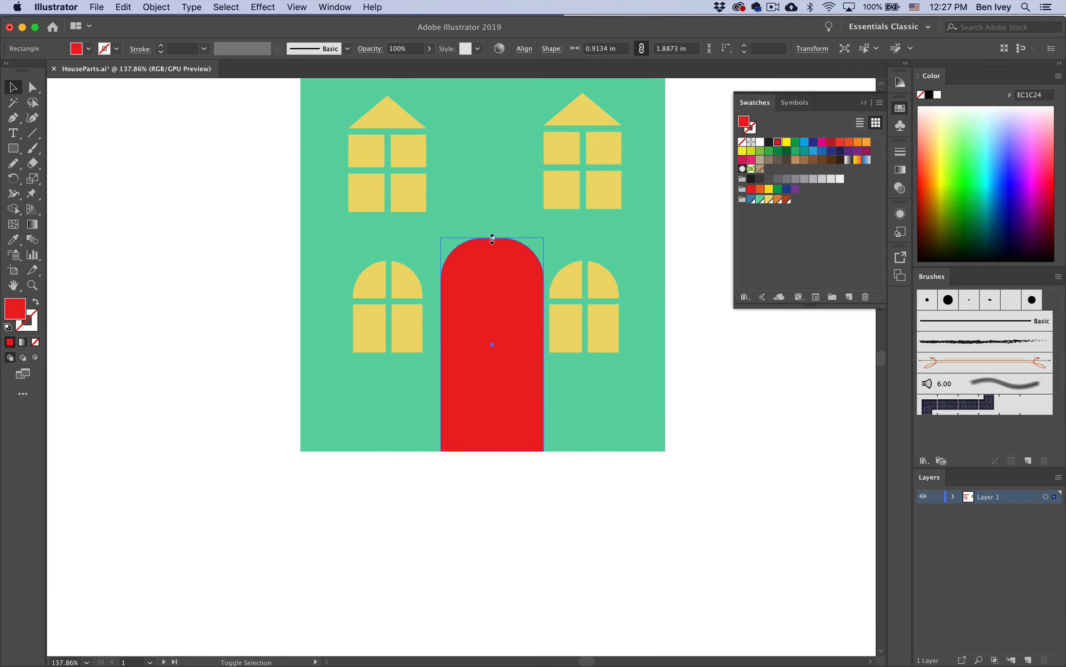
Scale the door down from its base and widen it slightly to about 0.80 × 1.36 in
drag(492, 239, 492, 298)
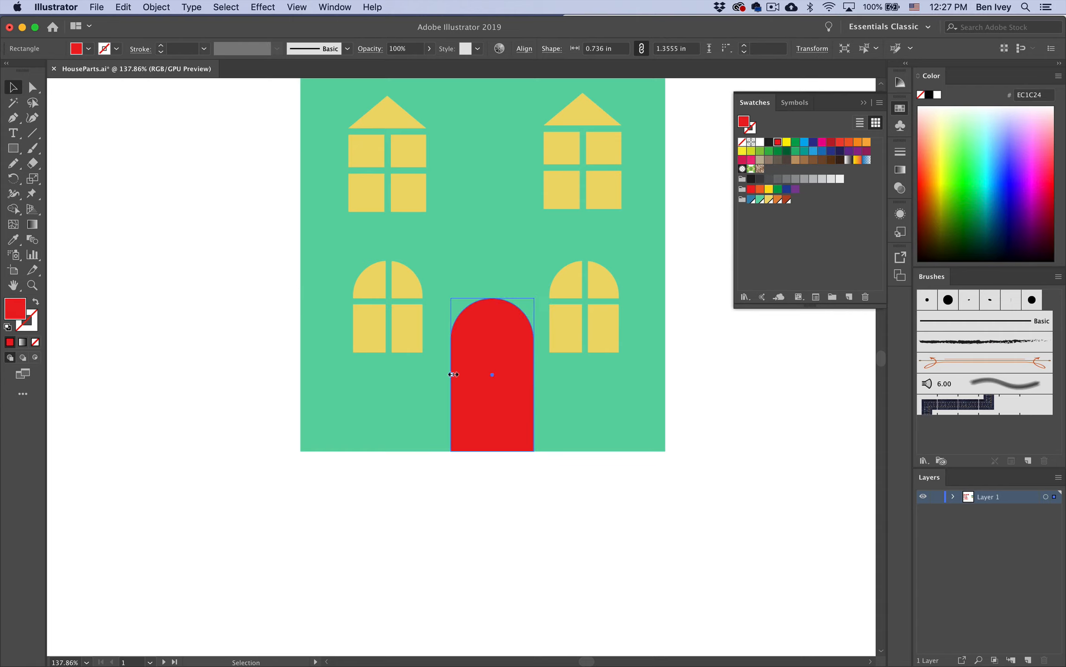
drag(453, 374, 443, 374)
click(521, 459)
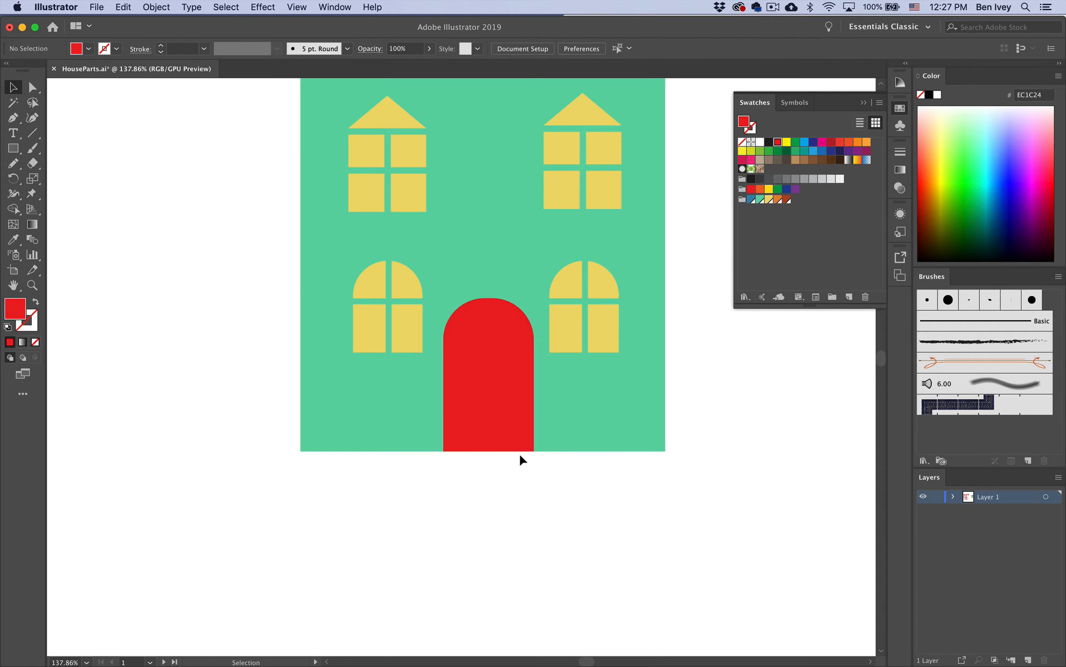
Fill the door with the dark reddish-brown swatch from the Easter color group
click(527, 383)
scroll(691, 302, up, 5)
scroll(691, 302, right, 1)
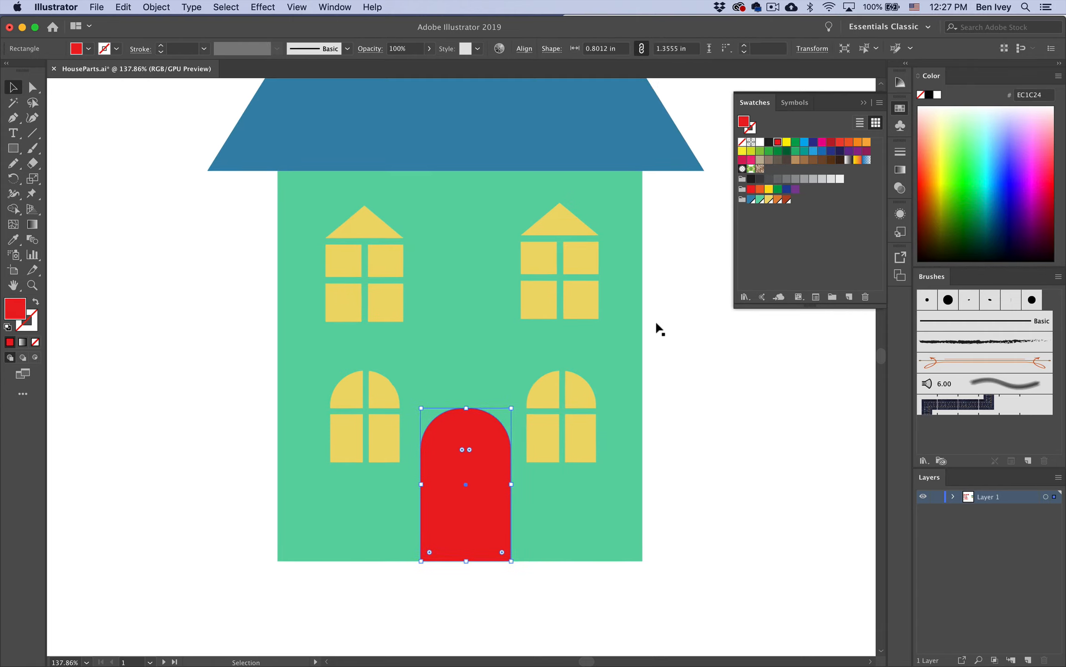
click(786, 199)
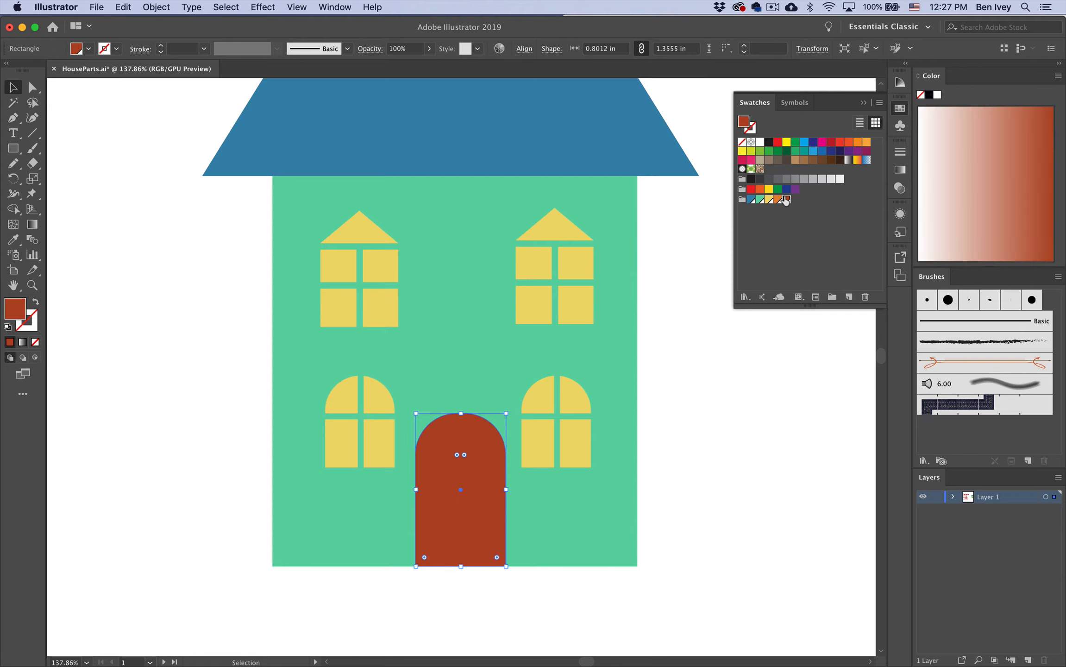
click(707, 322)
Copy the Planter shape from the house parts artboard onto the house artboard
scroll(707, 322, down, 3)
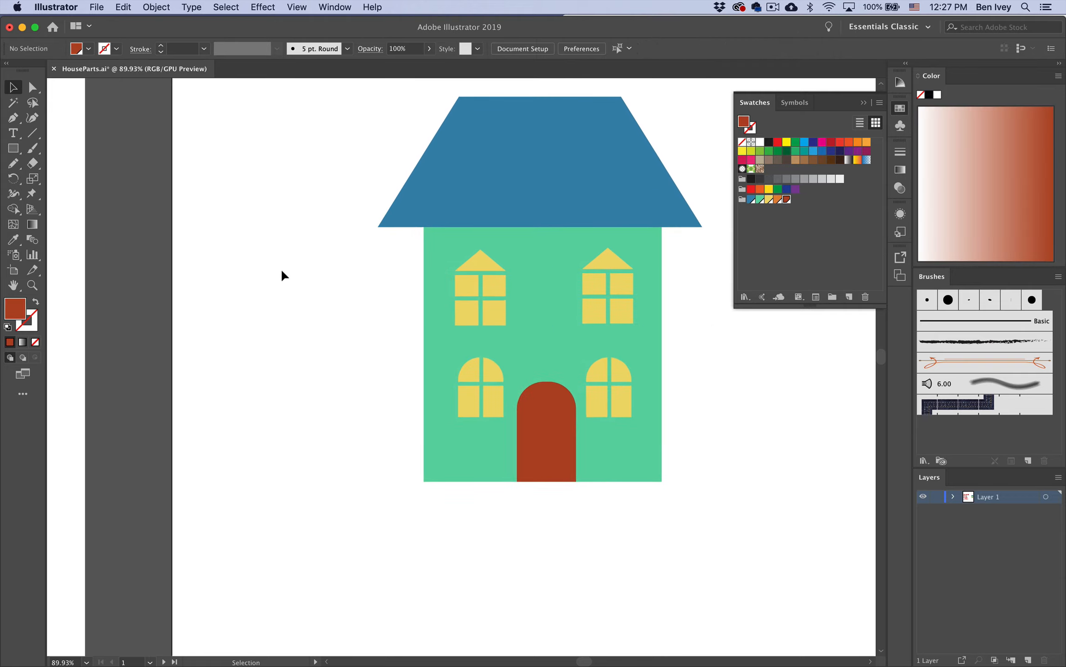
scroll(281, 273, left, 15)
scroll(281, 273, down, 2)
scroll(281, 275, down, 1)
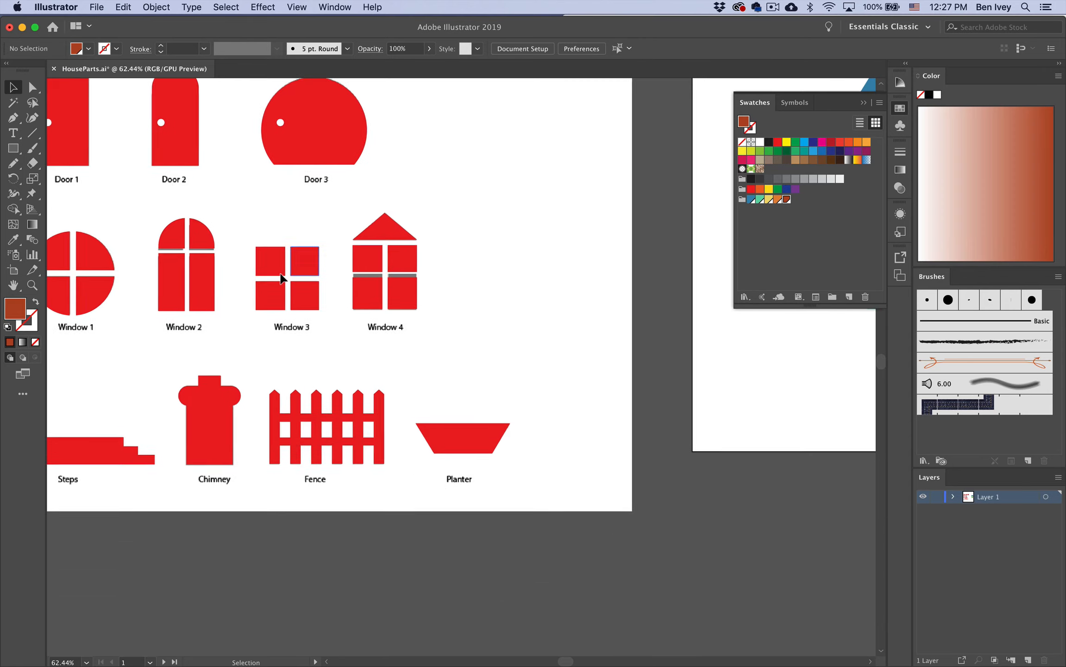
click(455, 452)
scroll(595, 418, right, 10)
scroll(596, 419, up, 4)
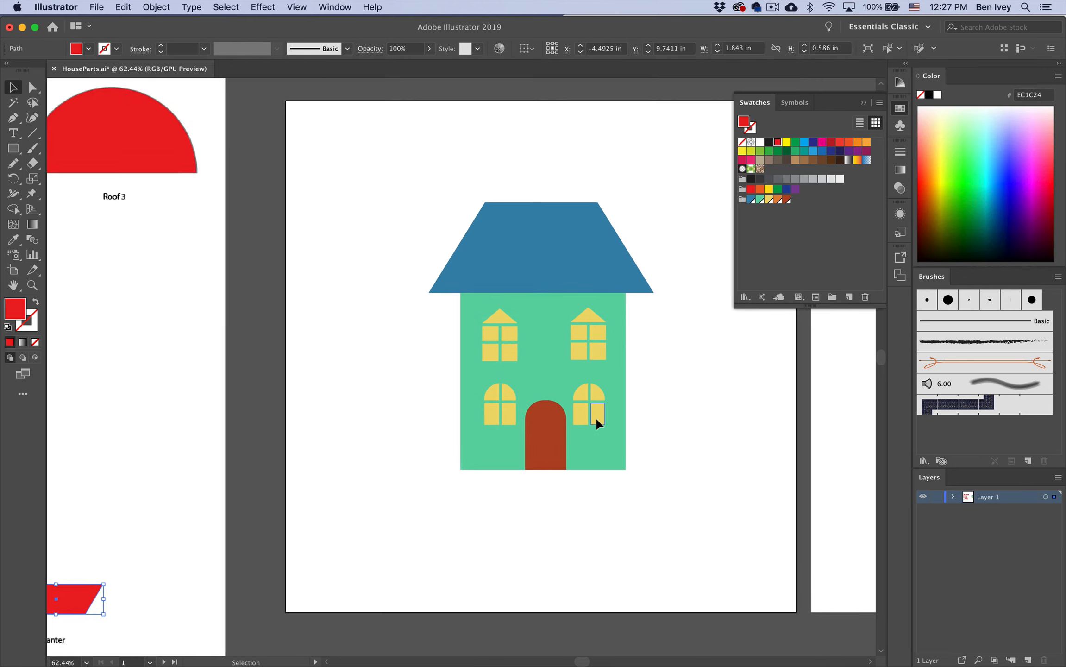
scroll(630, 375, up, 6)
key(super+v)
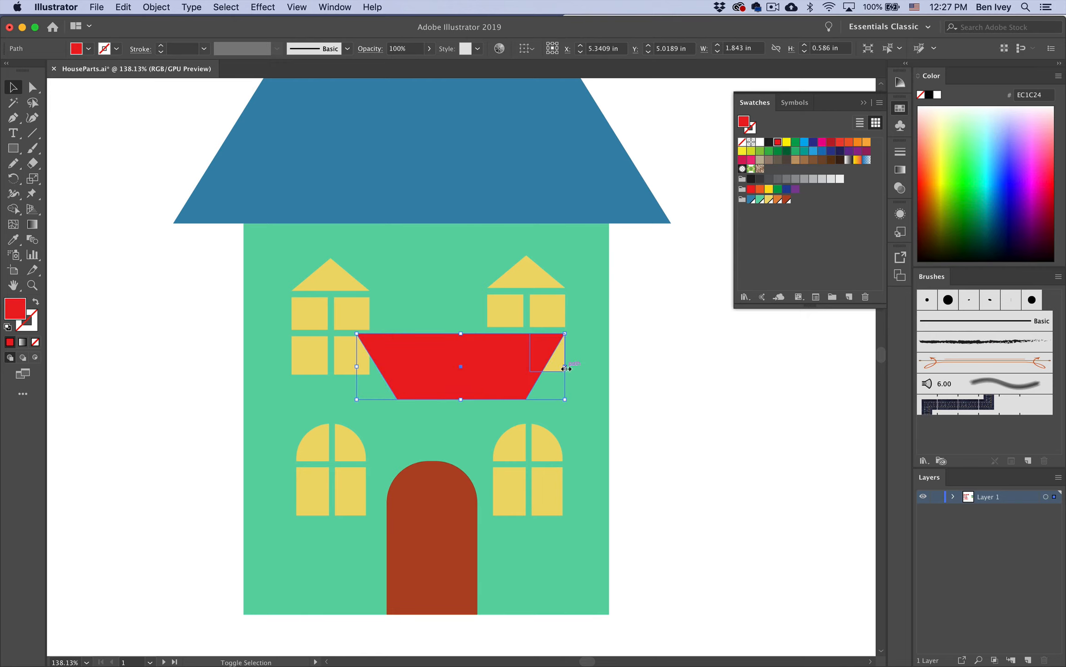
Scale the planter to about 0.89 × 0.25 in under the left arched window and duplicate it level under the right one
drag(566, 368, 380, 516)
drag(292, 516, 524, 533)
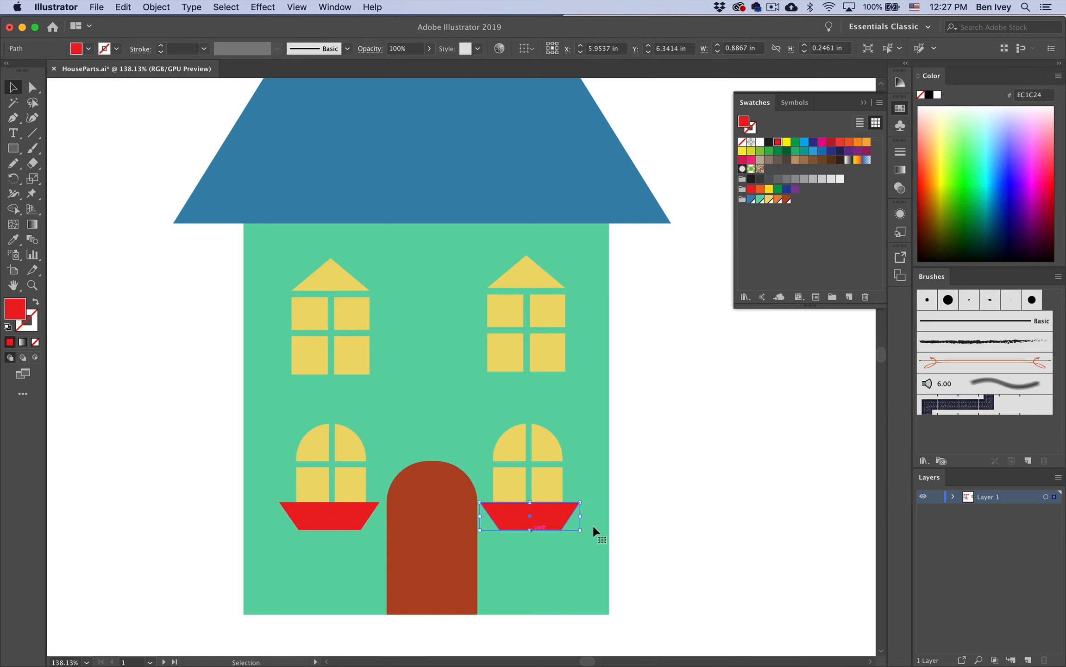
click(659, 520)
Scale the door down from its base to about 0.74 × 1.18 in
click(440, 545)
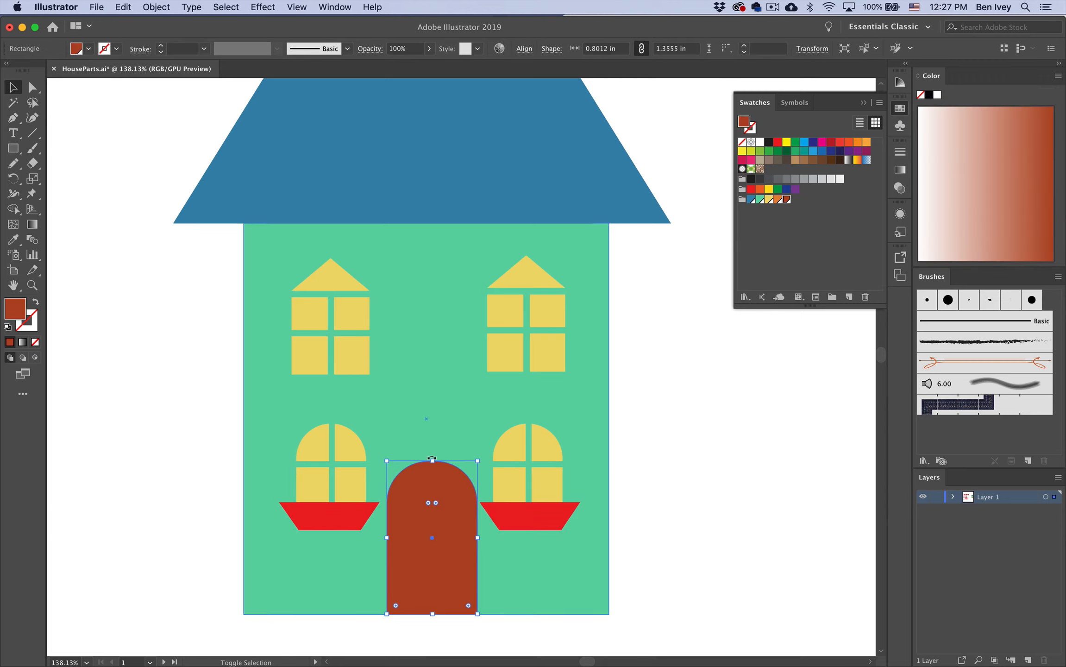
drag(432, 461, 433, 483)
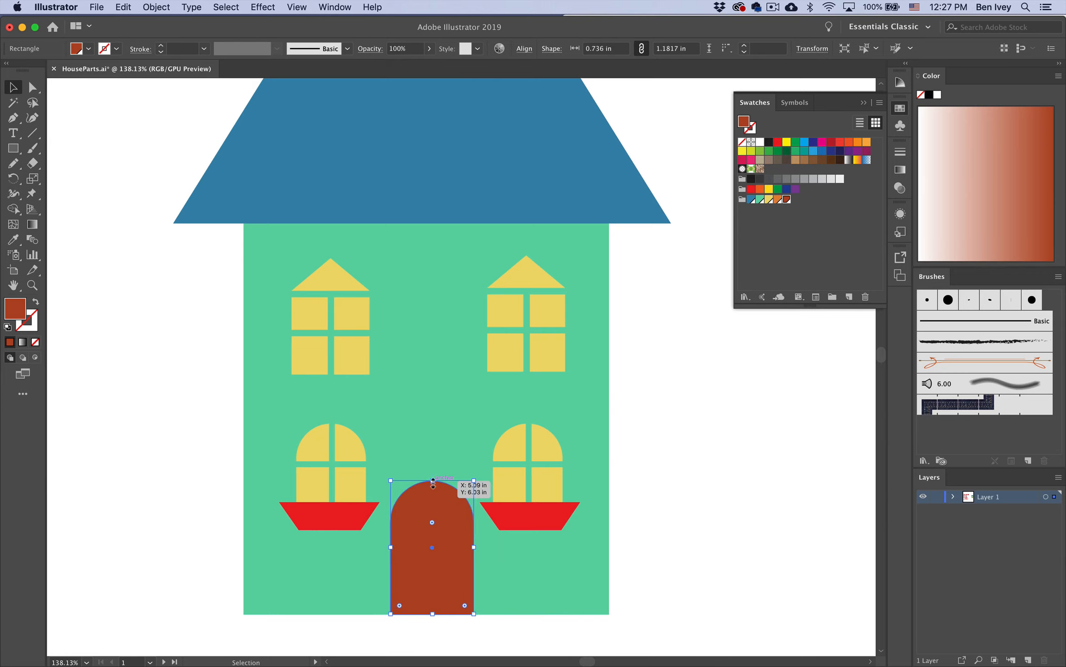
click(661, 488)
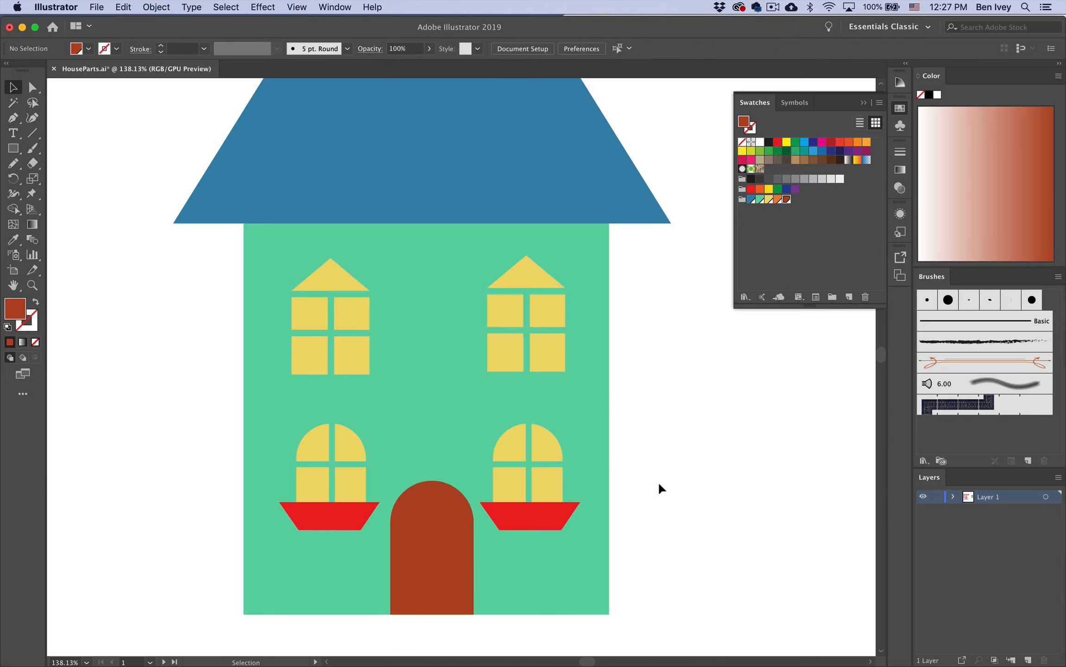
Fill both planters with the blue swatch from the Easter color group
click(317, 528)
shift+click(507, 516)
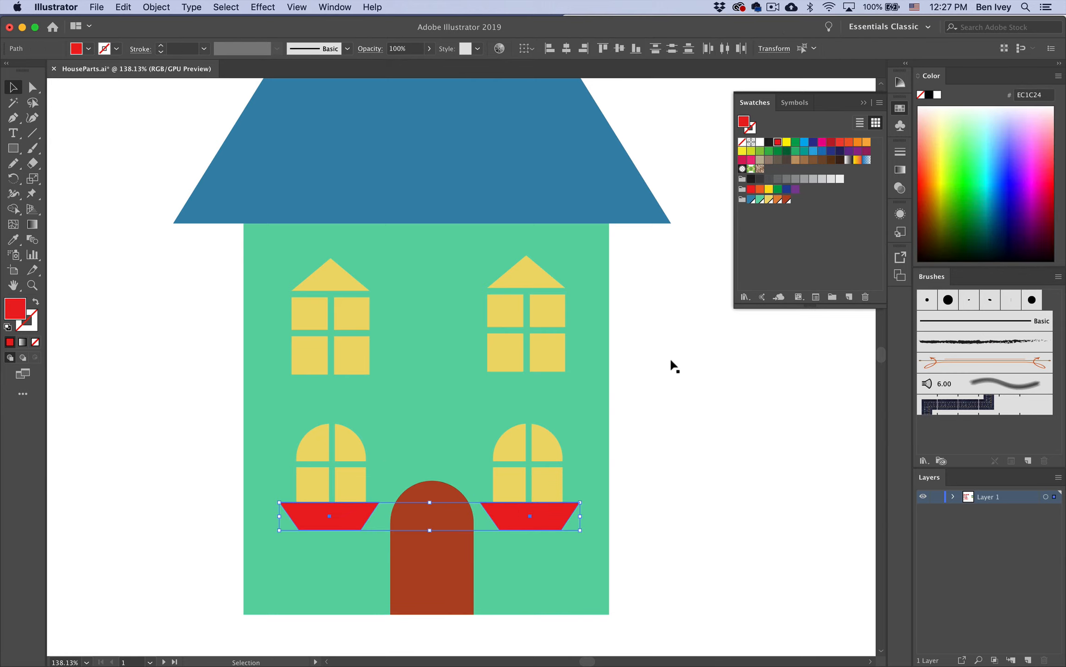
click(750, 201)
click(720, 367)
key(super+0)
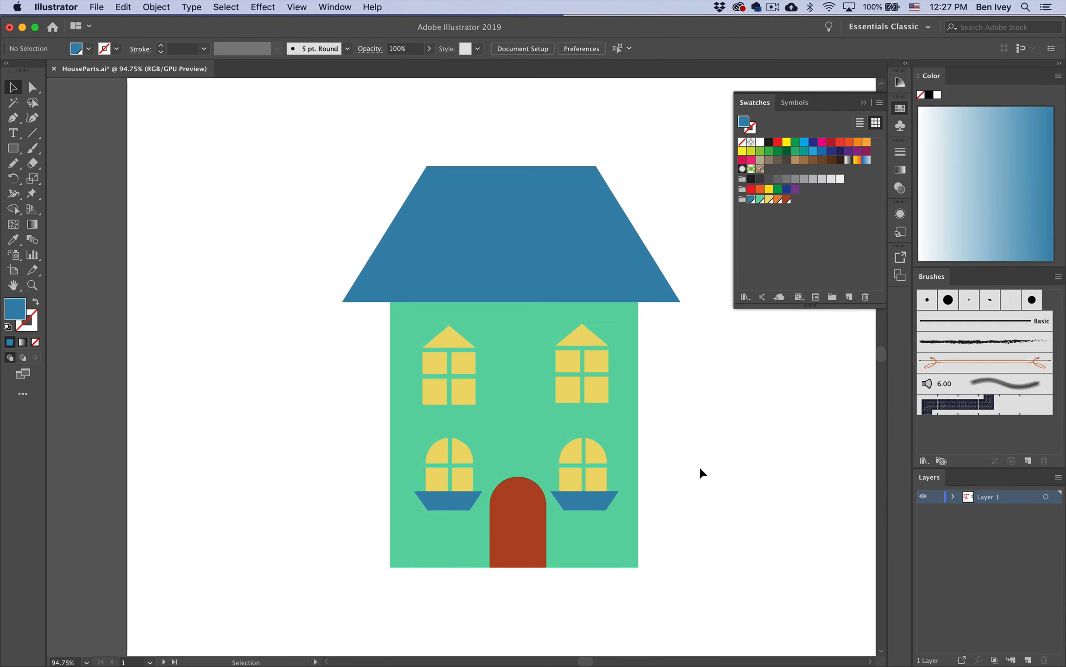
Draw a rectangle about 1.57 × 2.99 in overlapping the house's left side, with its bottom on the house's base line
scroll(699, 468, down, 1)
scroll(700, 468, down, 1)
scroll(700, 468, left, 1)
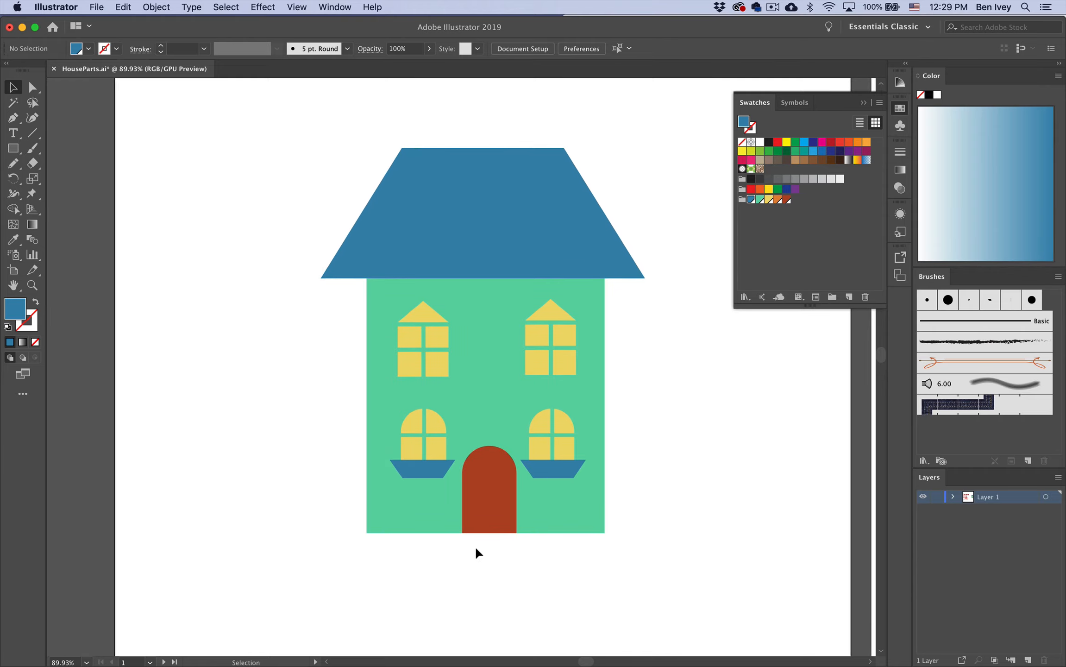
scroll(540, 447, down, 2)
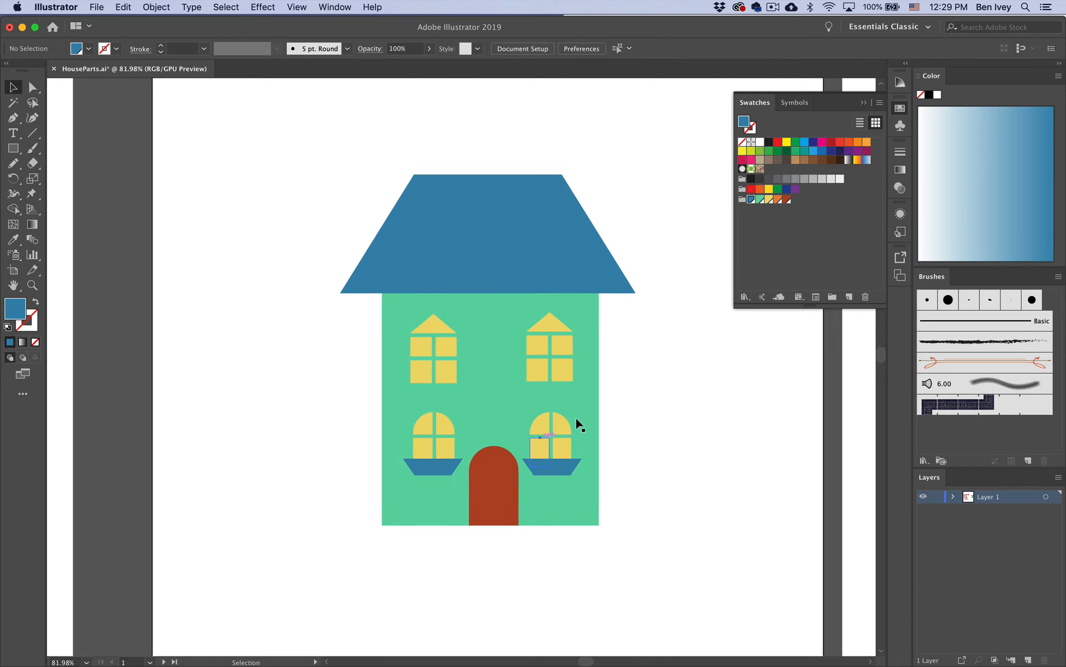
click(12, 148)
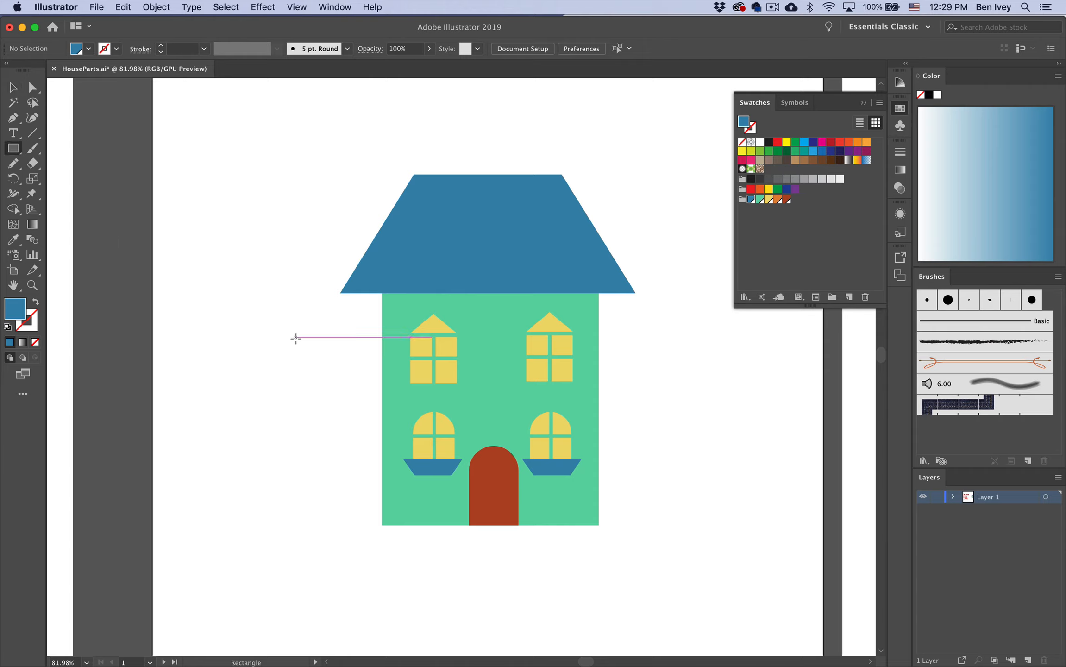
mouse_move(302, 325)
mouse_down()
mouse_move(412, 524)
mouse_move(422, 524)
mouse_up()
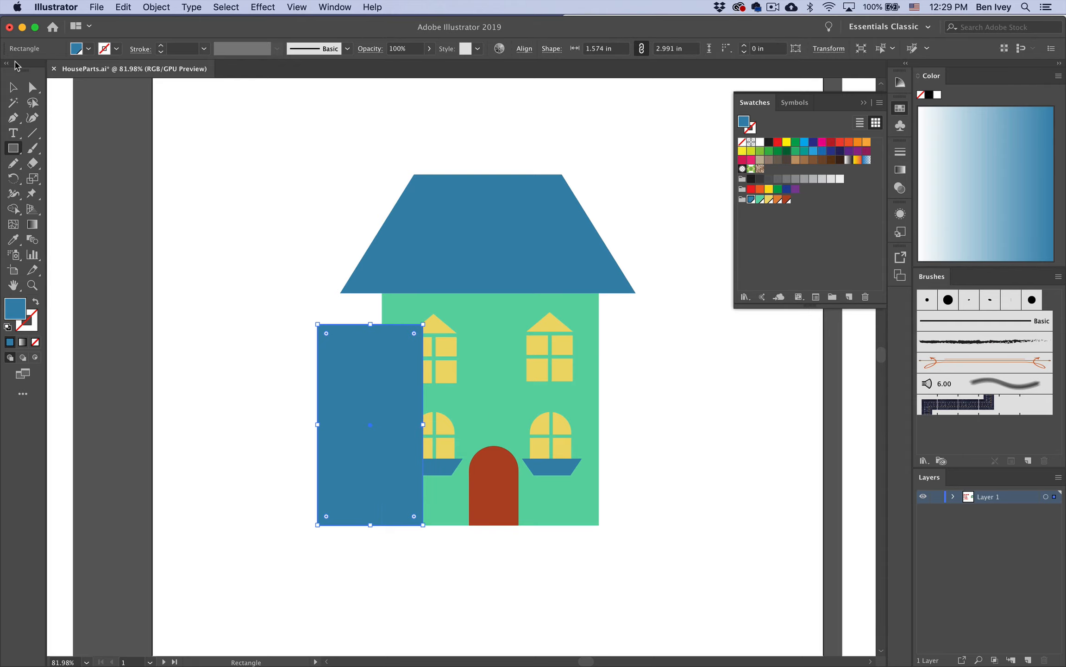
click(13, 87)
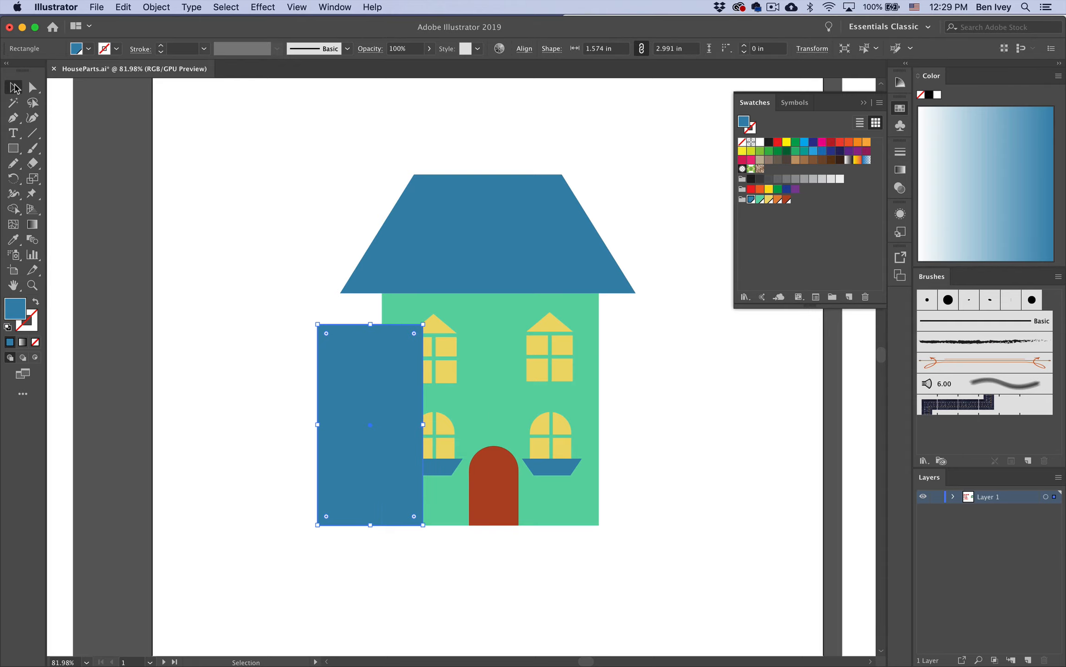
Send the new side rectangle to the back, behind the house, and fill it with the green Easter swatch
click(152, 8)
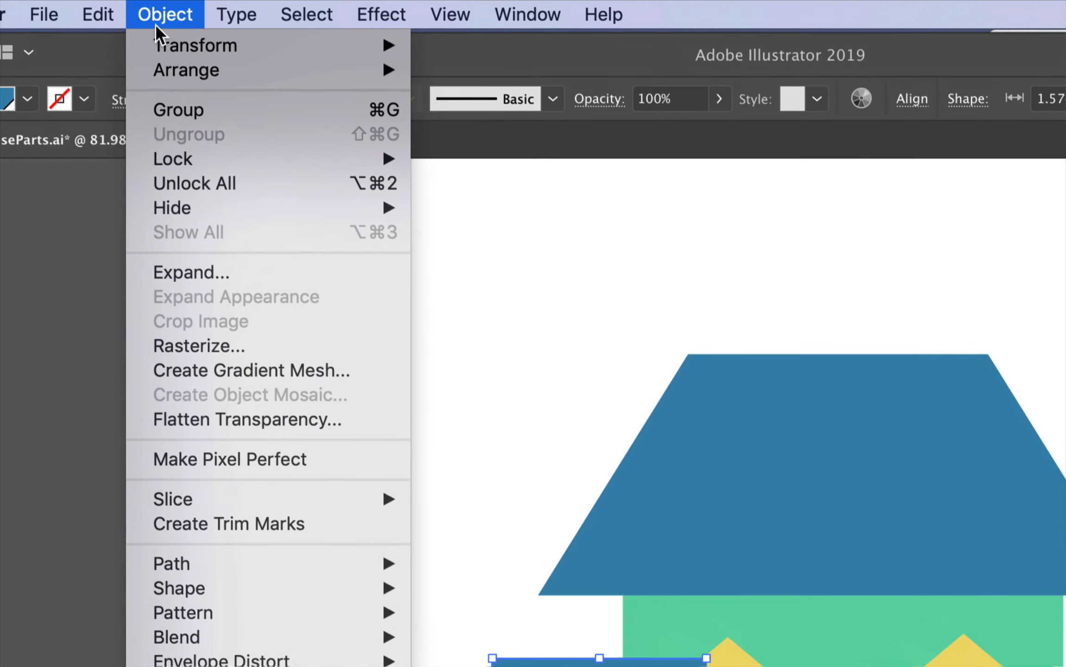
mouse_move(166, 34)
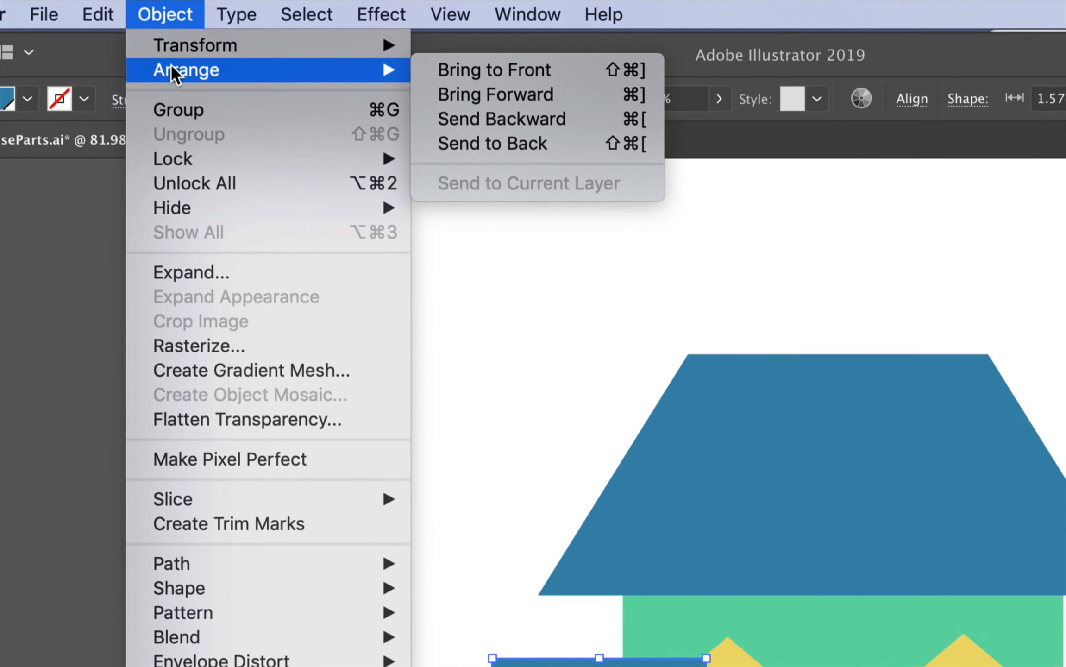
click(503, 139)
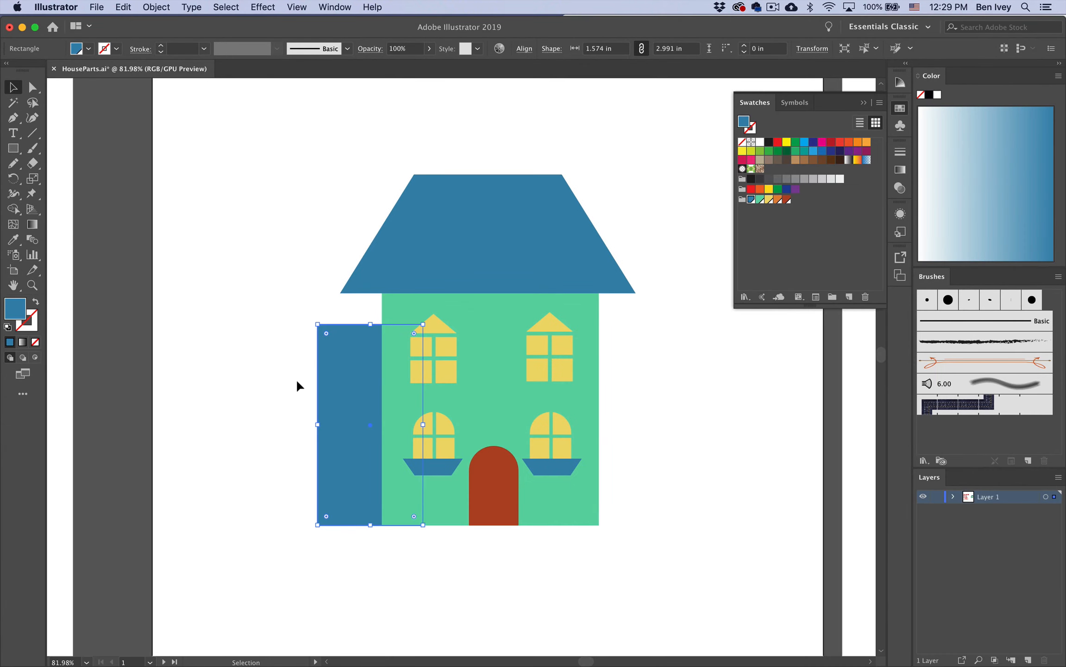
click(760, 200)
click(686, 458)
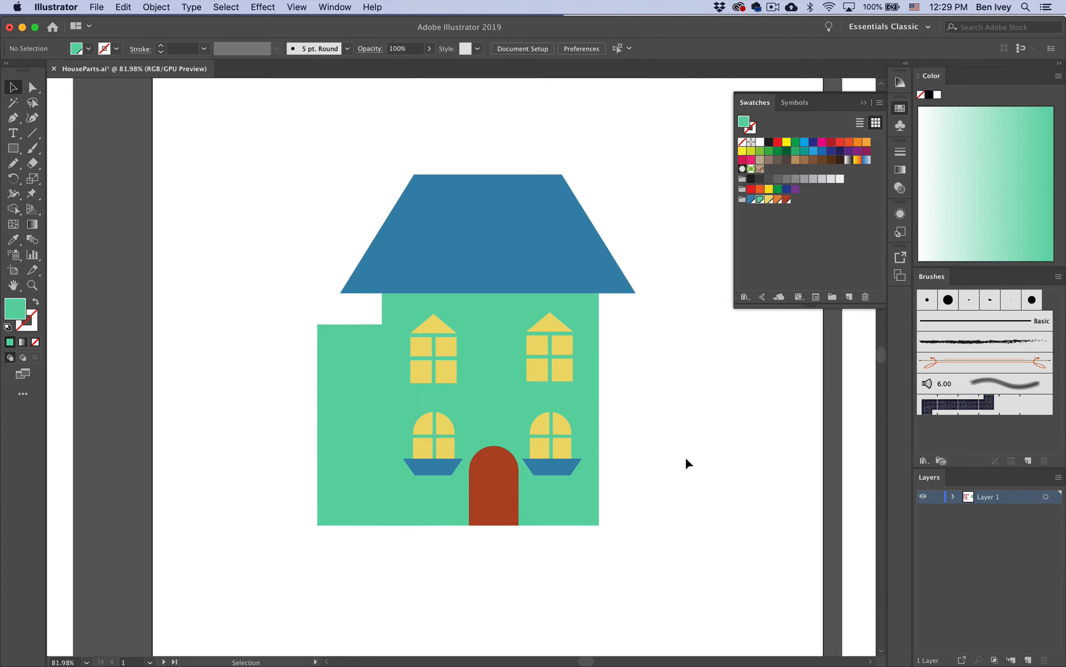
scroll(652, 474, left, 10)
scroll(652, 473, down, 3)
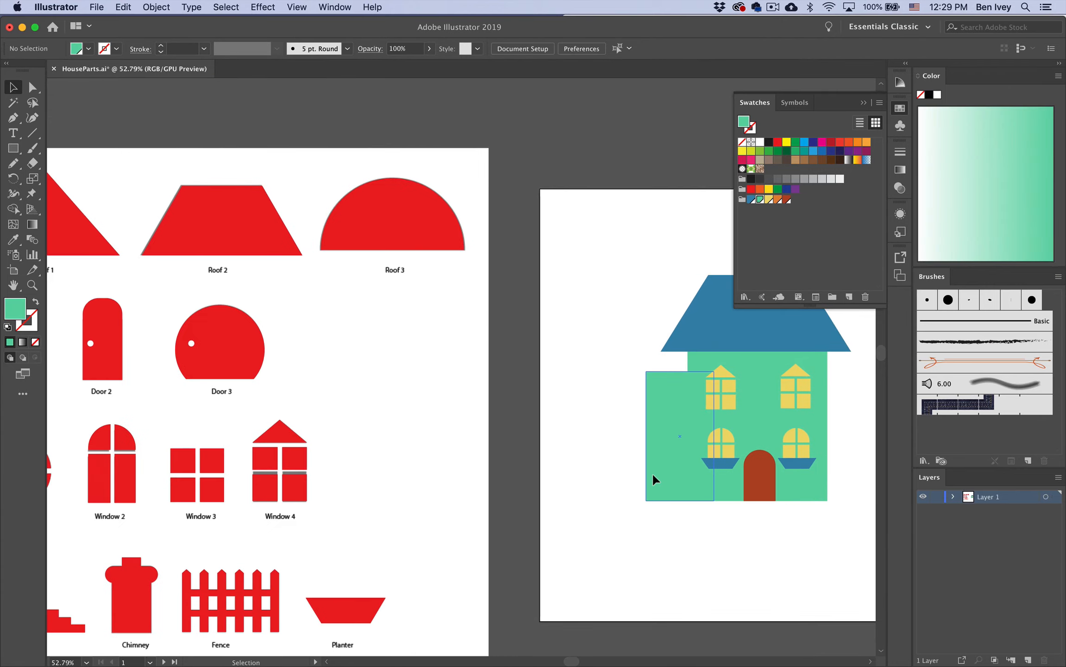
scroll(668, 448, right, 5)
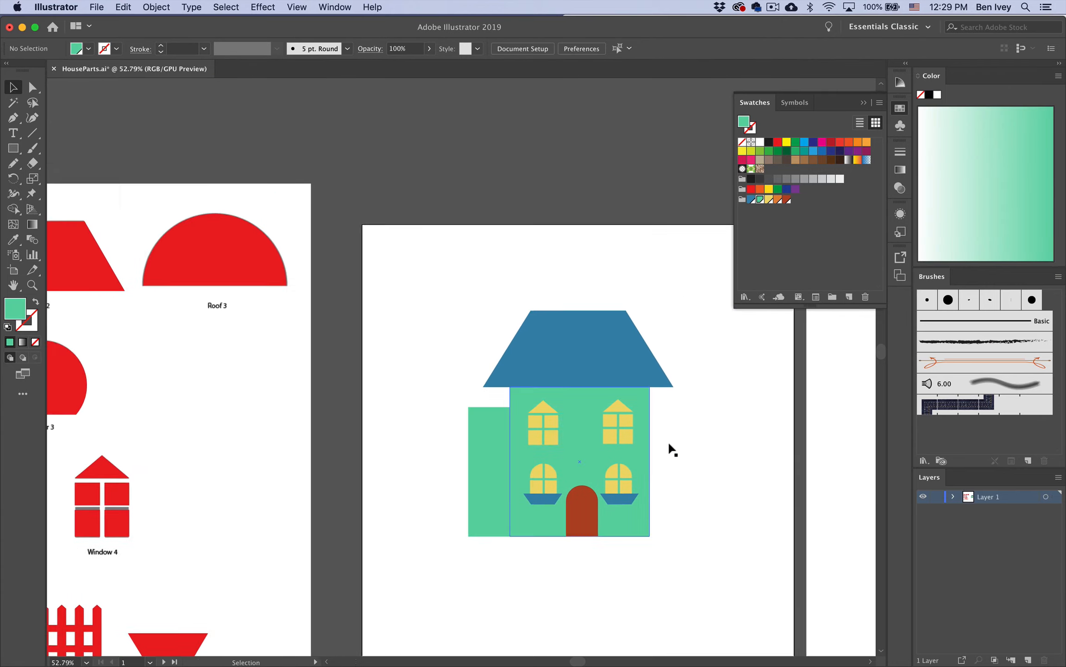
scroll(669, 447, up, 5)
click(241, 410)
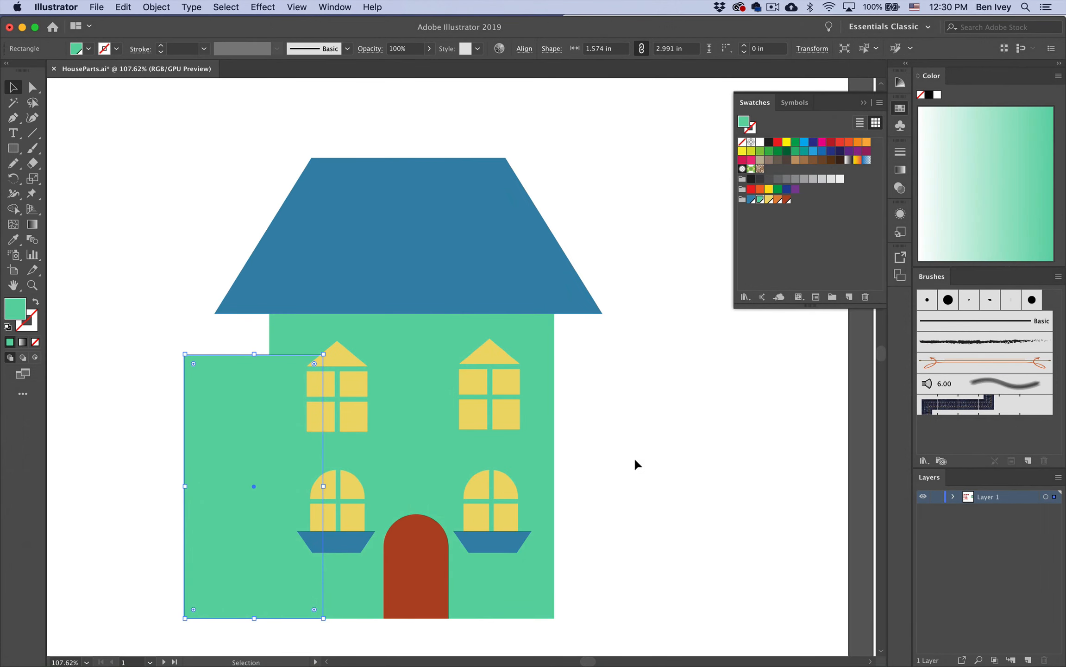
click(617, 488)
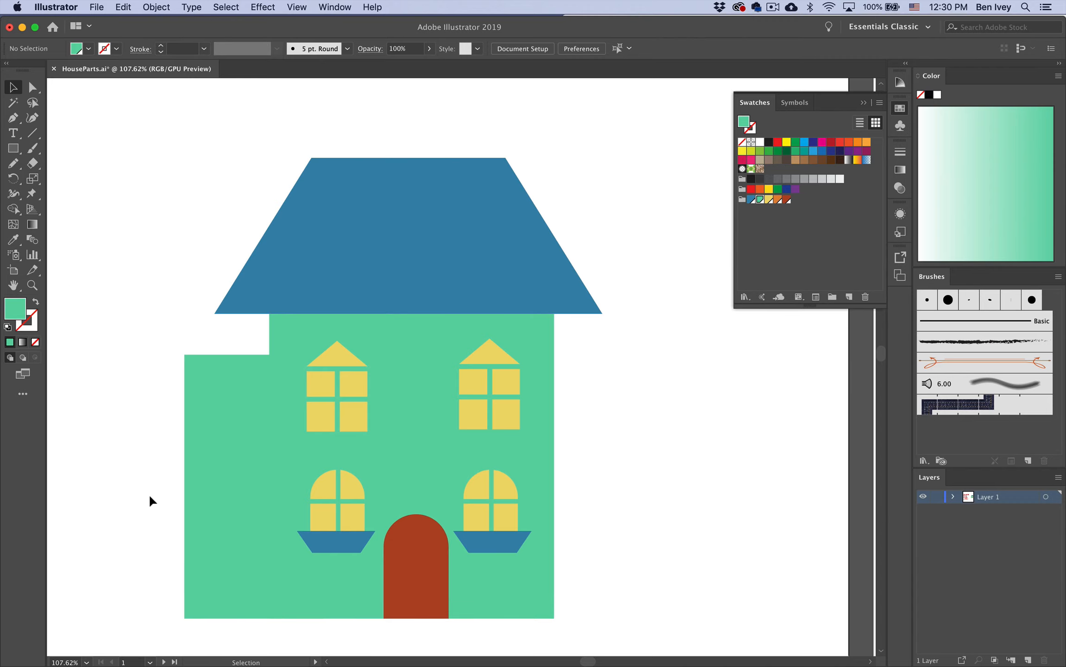
Darken the side rectangle's fill to the green #5ABF94 so it stands apart from the main house wall
click(226, 448)
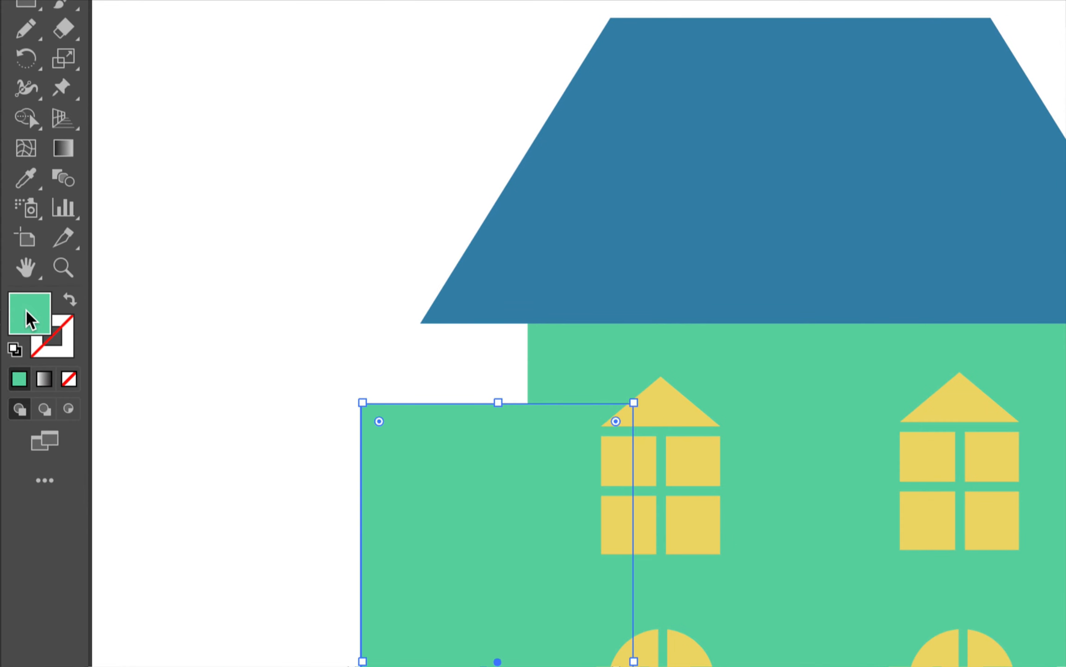
double_click(28, 318)
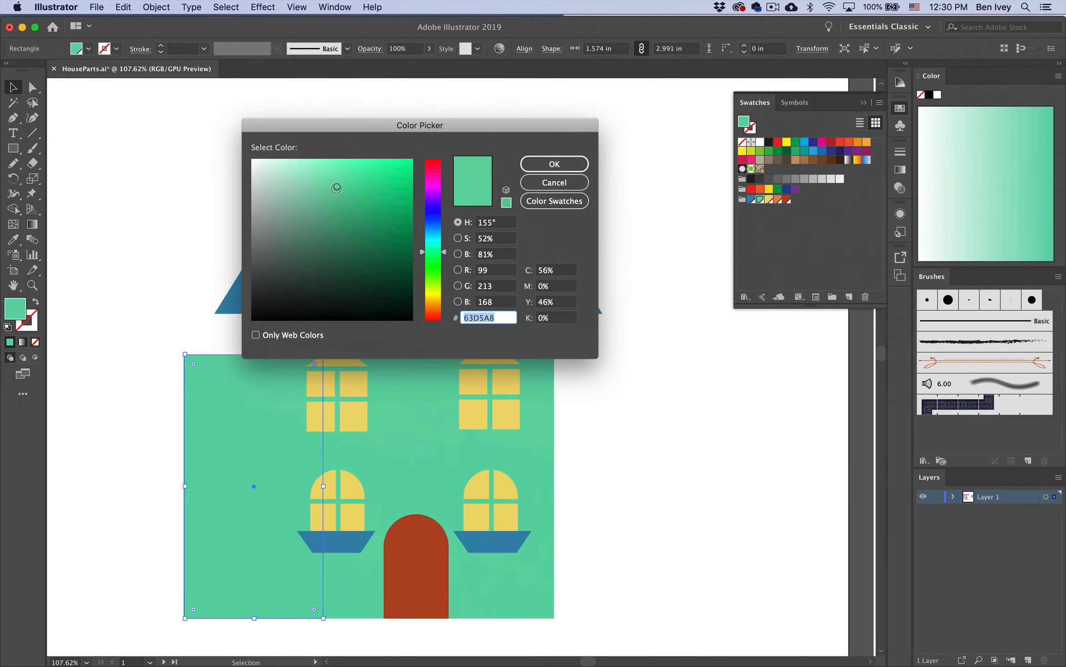
drag(336, 188, 337, 193)
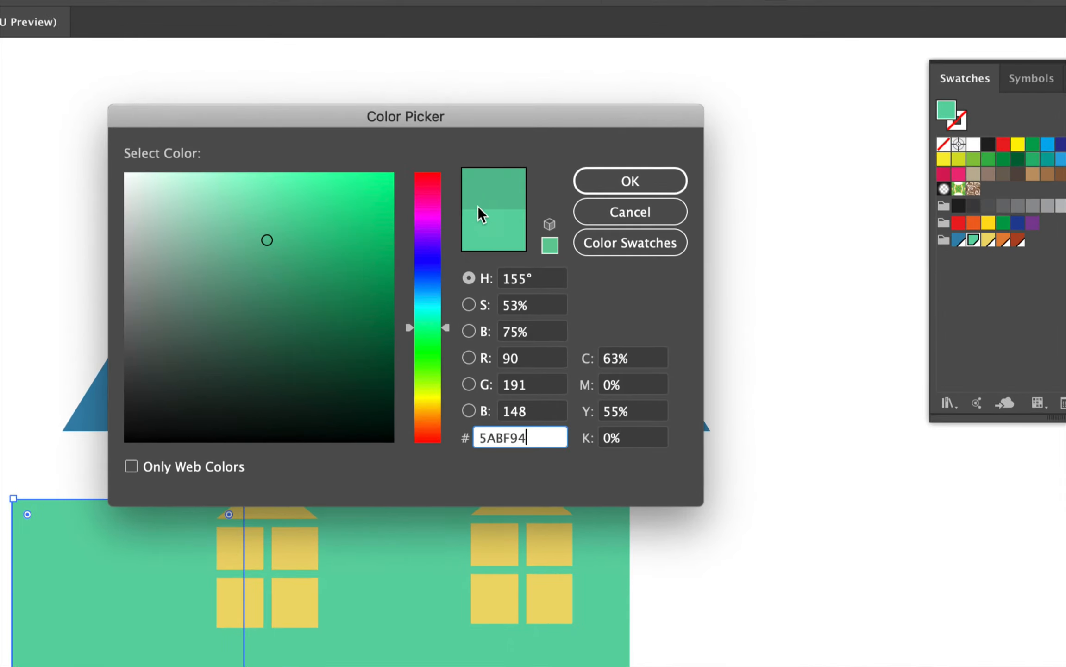
click(625, 183)
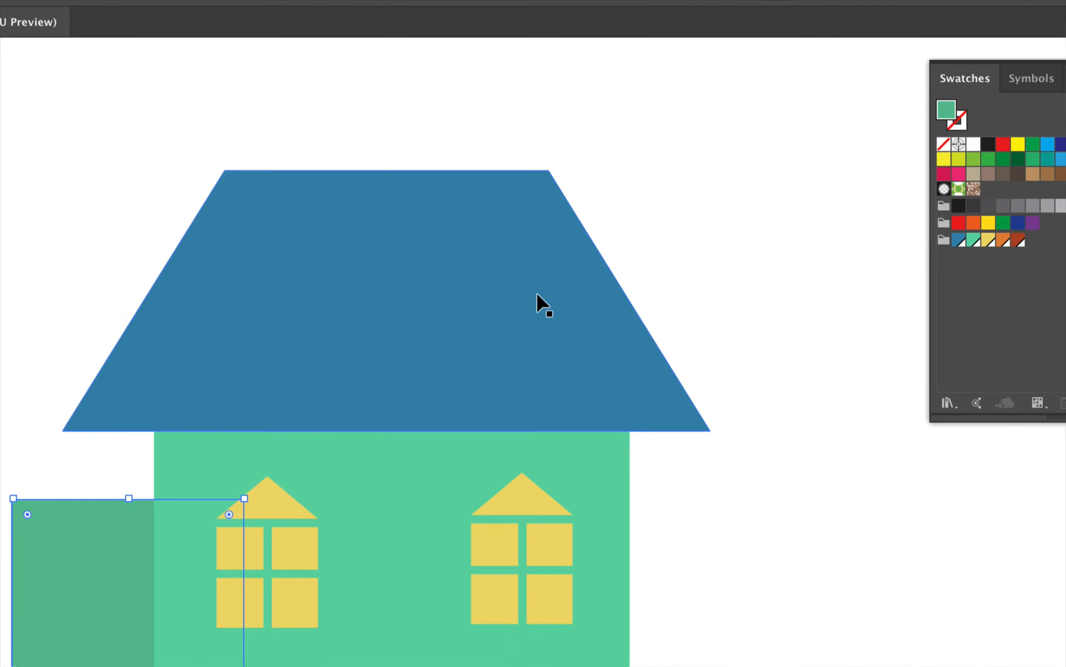
scroll(520, 308, up, 5)
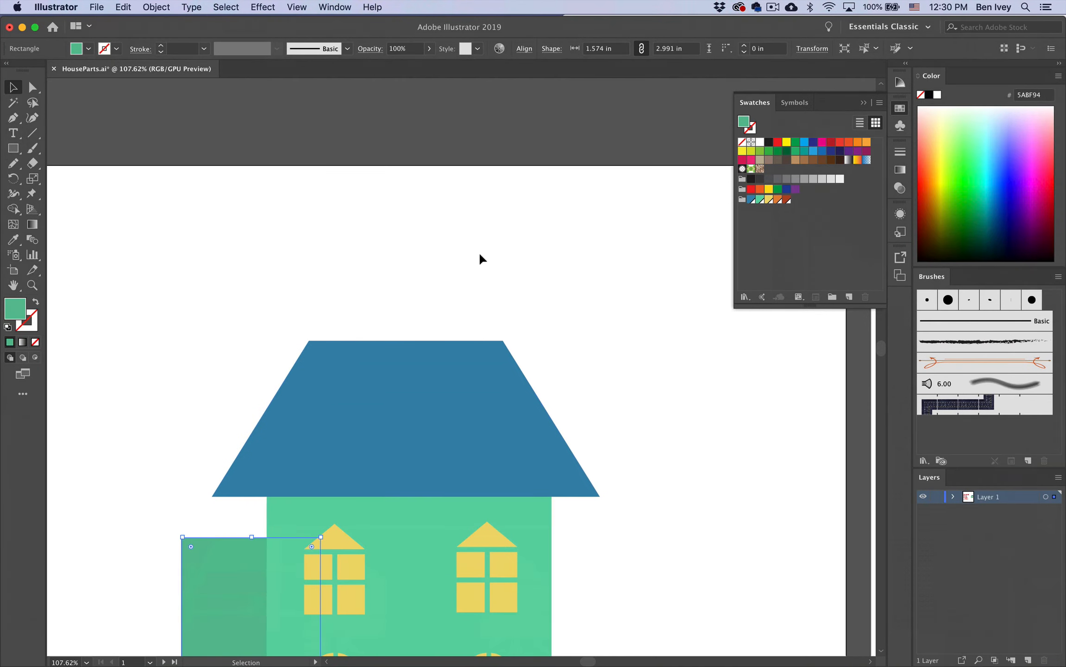
scroll(558, 569, down, 4)
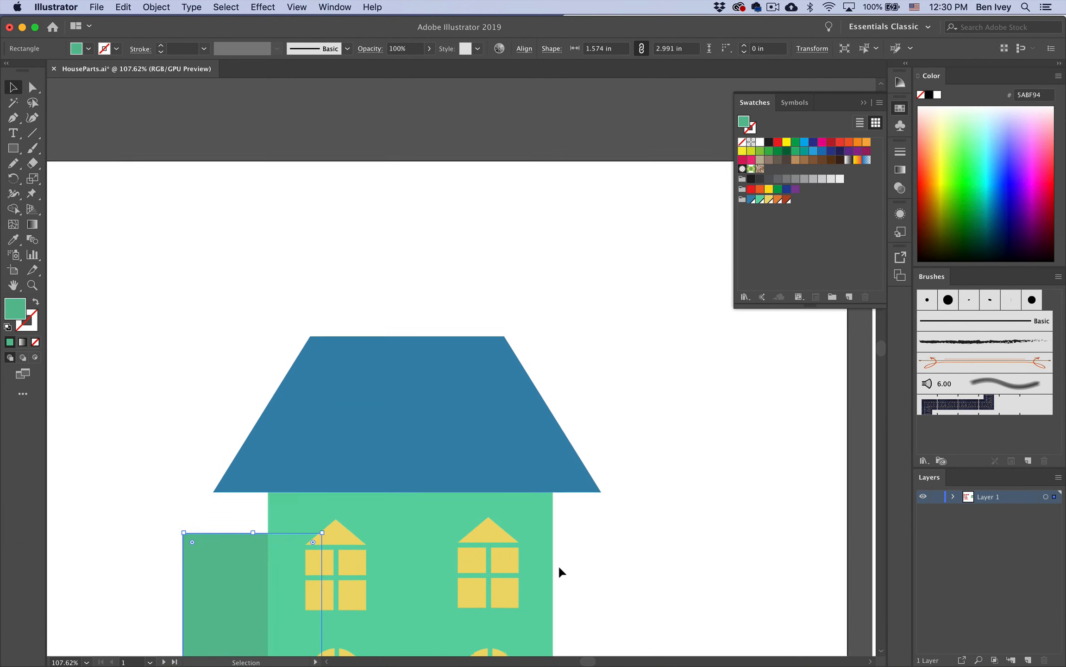
scroll(558, 564, down, 5)
click(613, 538)
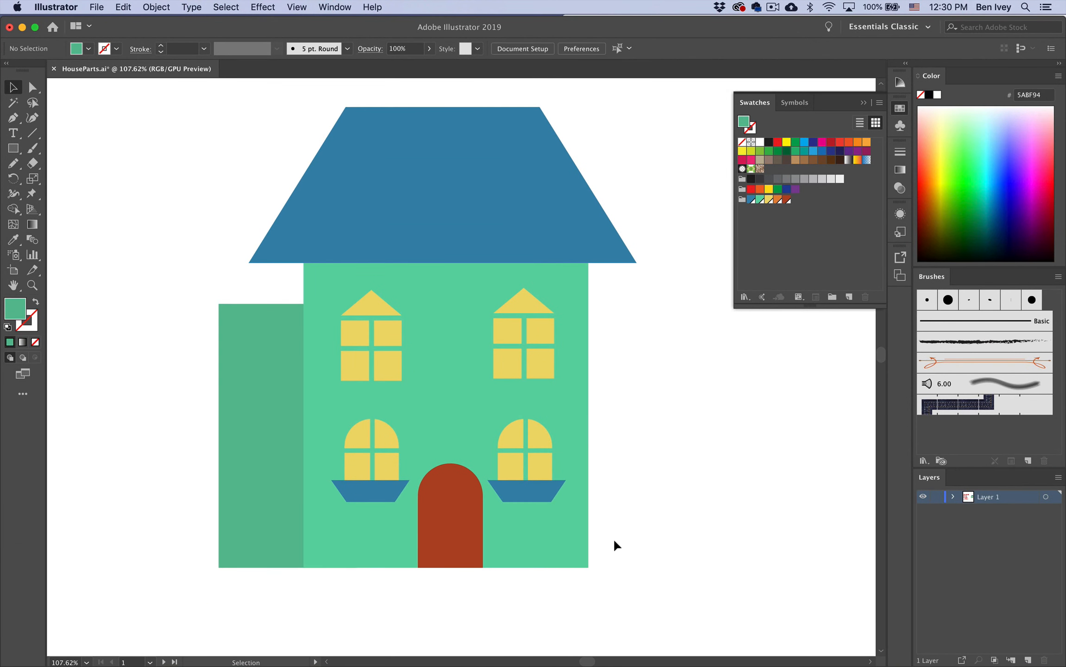
Copy the Roof 1 triangle from the house parts artboard and set its base on the top edge of the darker side wing
click(227, 397)
click(215, 224)
scroll(194, 240, down, 3)
scroll(194, 239, left, 10)
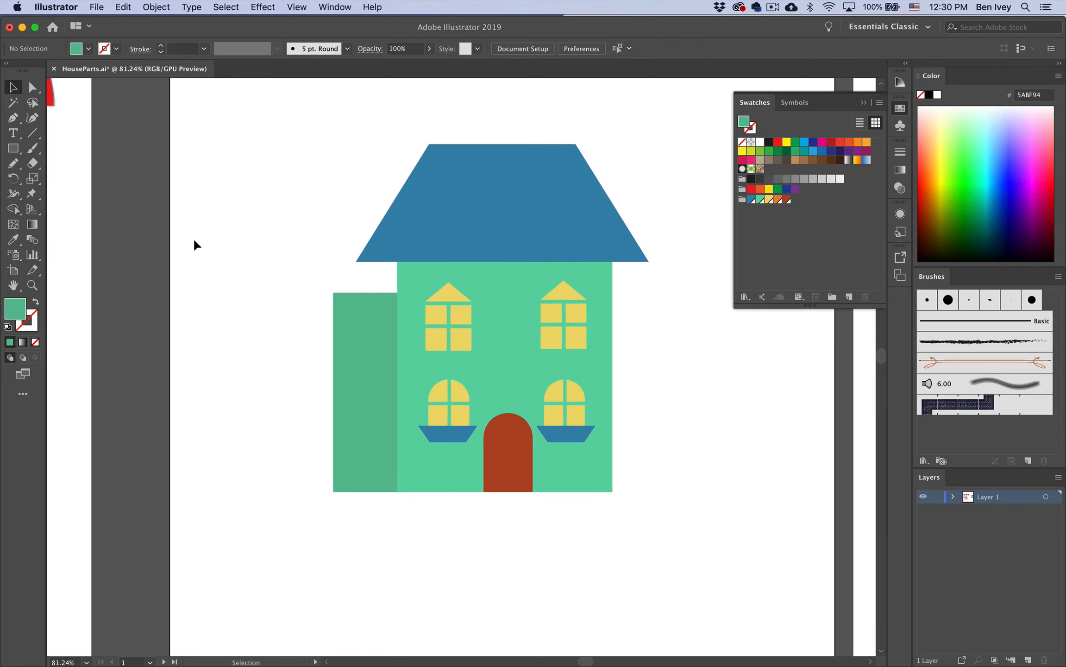
scroll(194, 239, down, 5)
scroll(193, 239, left, 5)
scroll(193, 239, up, 2)
click(122, 194)
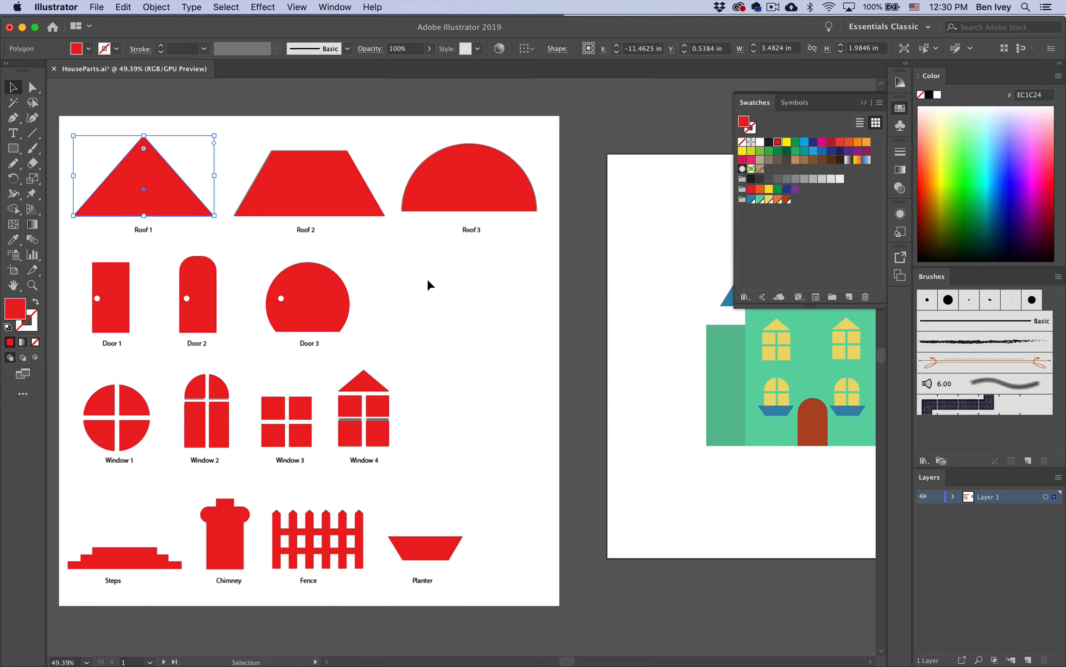
scroll(426, 279, right, 5)
scroll(427, 279, up, 3)
scroll(433, 347, right, 3)
scroll(433, 347, up, 2)
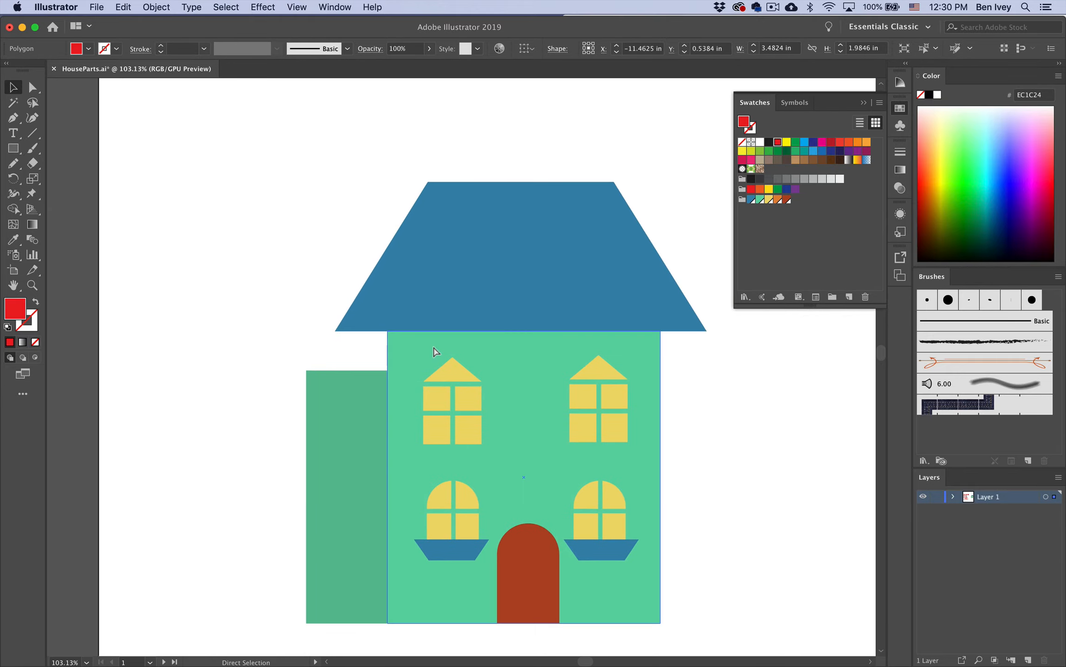
key(ctrl+v)
drag(441, 374, 391, 298)
Send the red triangular wing roof to the back, behind the house, and lower its peak to a height of about 1.6 in
click(182, 6)
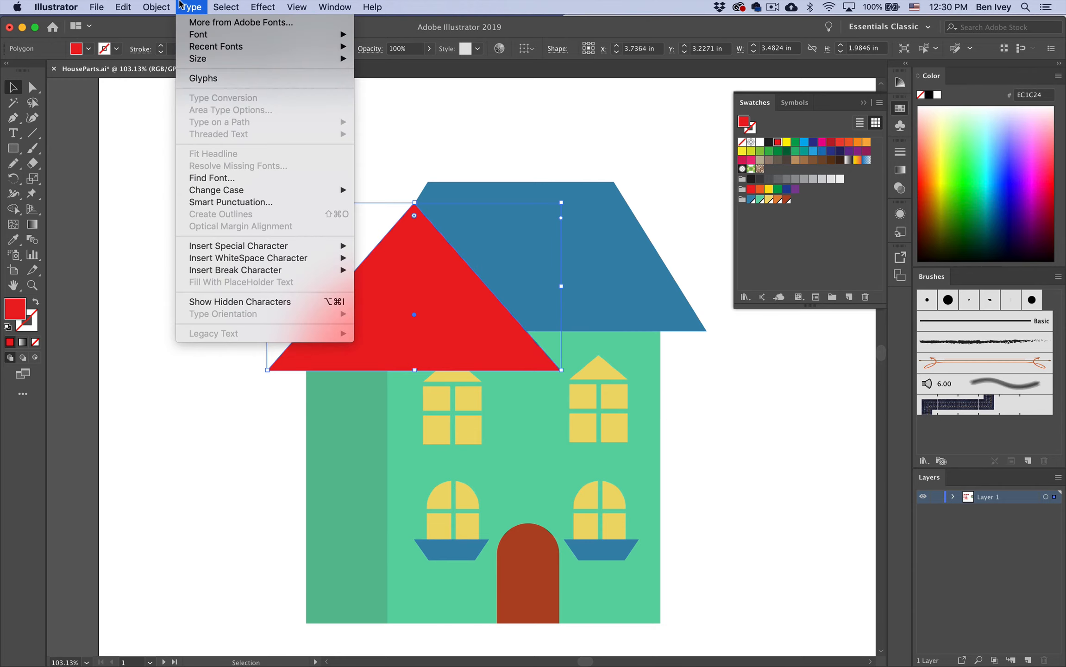
mouse_move(157, 6)
mouse_move(175, 36)
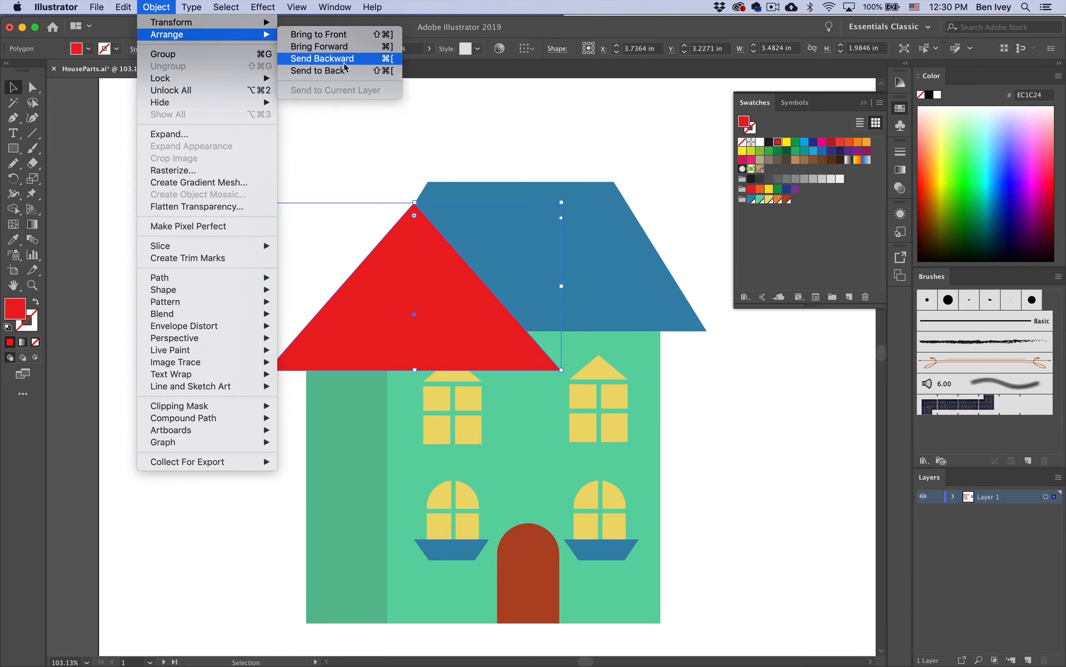
click(320, 70)
click(305, 277)
click(332, 308)
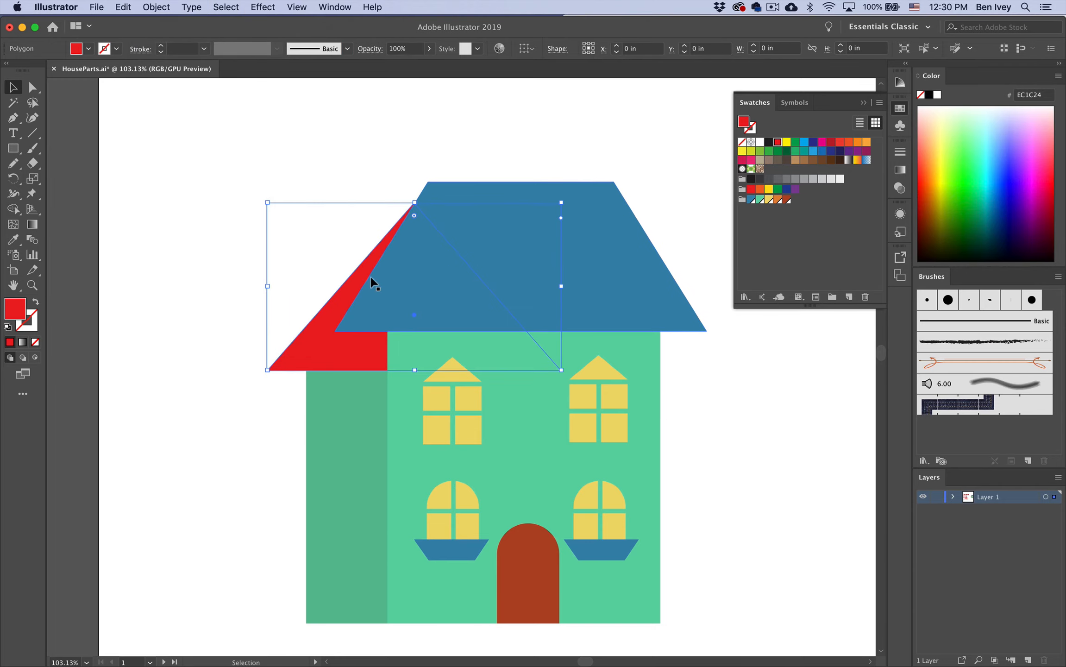
drag(415, 204, 414, 235)
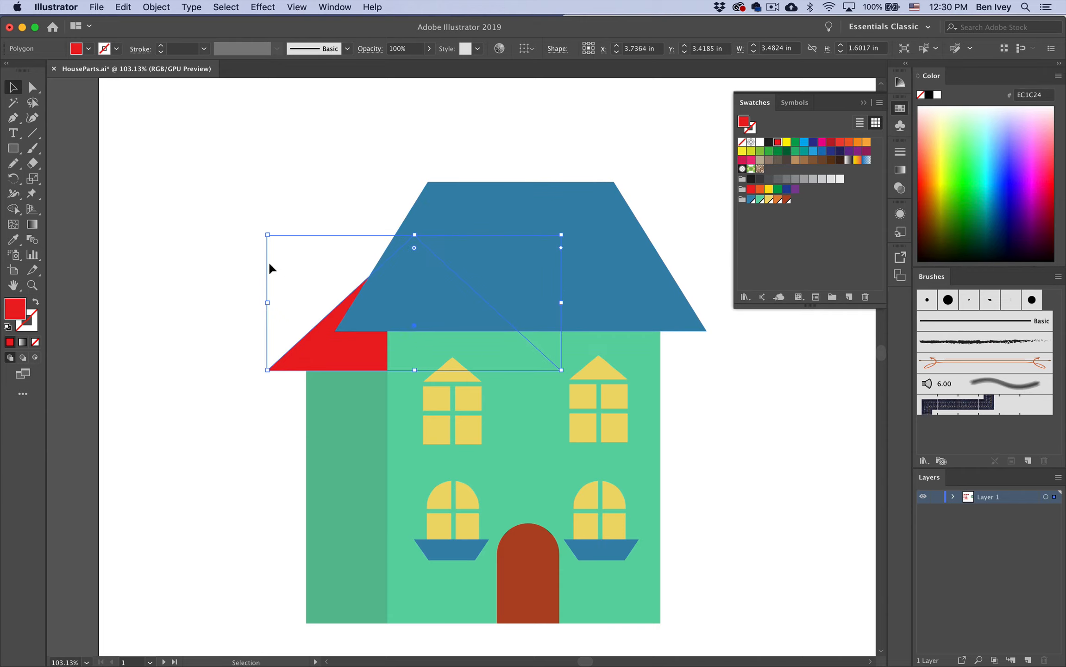
Fill the triangular wing roof with the blue Easter swatch and darken it to #337896 so it stands apart from the main roof
click(750, 200)
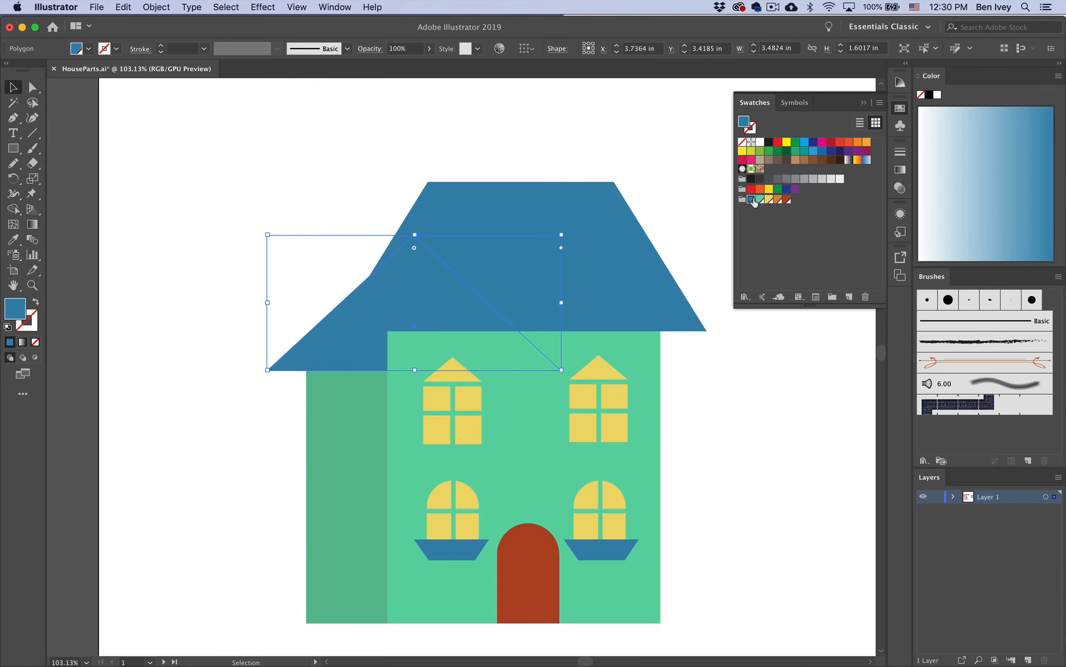
click(758, 438)
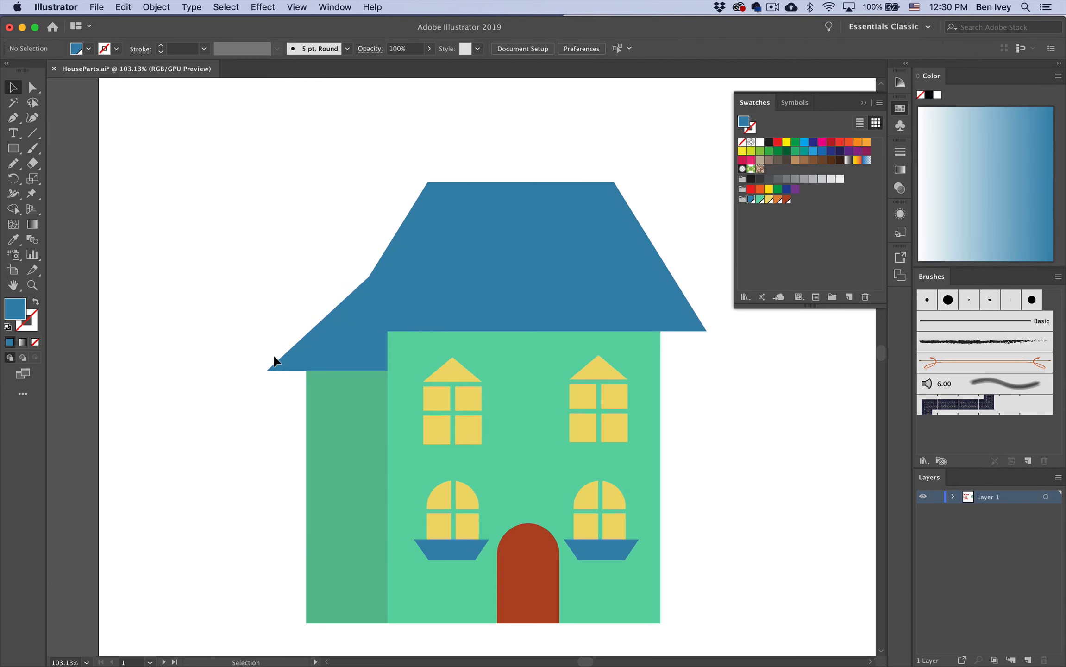
click(321, 359)
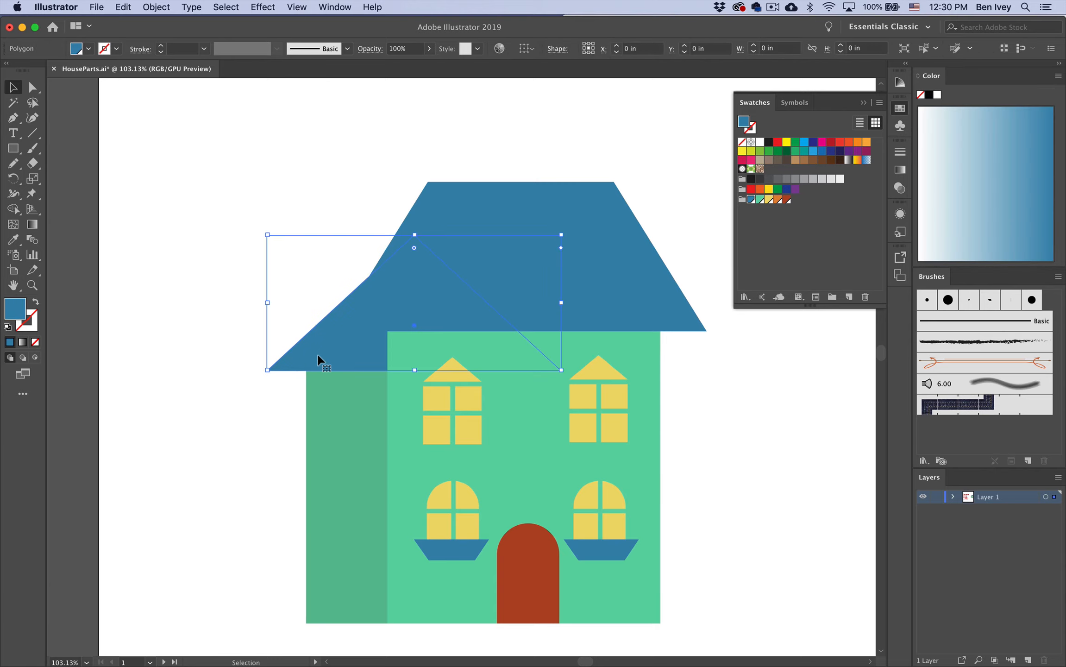
double_click(12, 315)
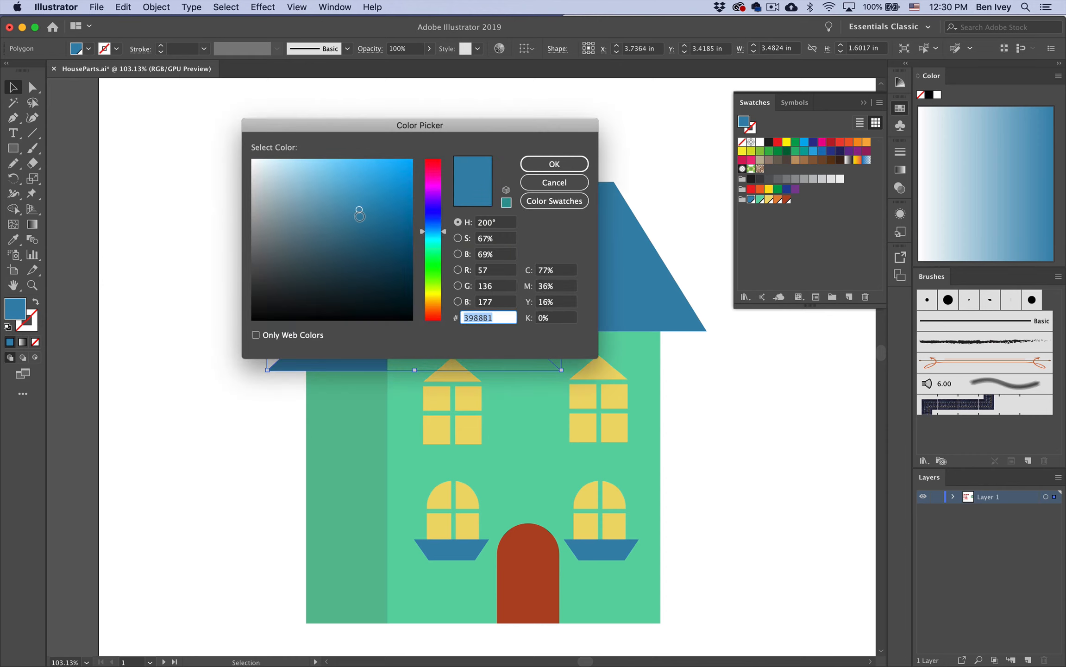
click(359, 216)
drag(358, 217, 357, 222)
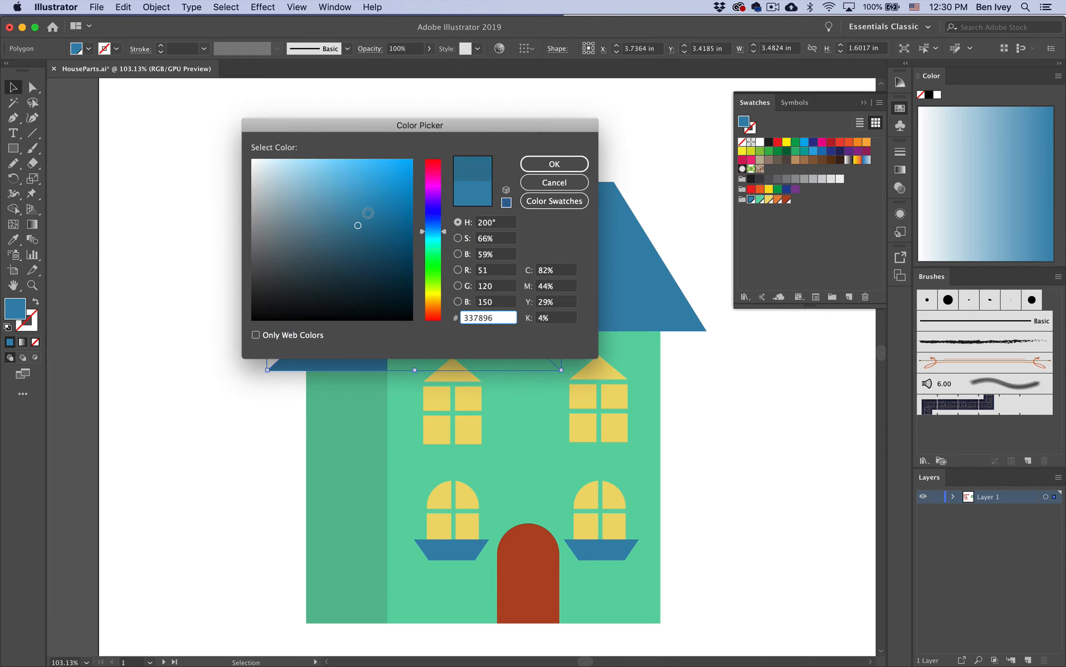
click(555, 164)
click(273, 375)
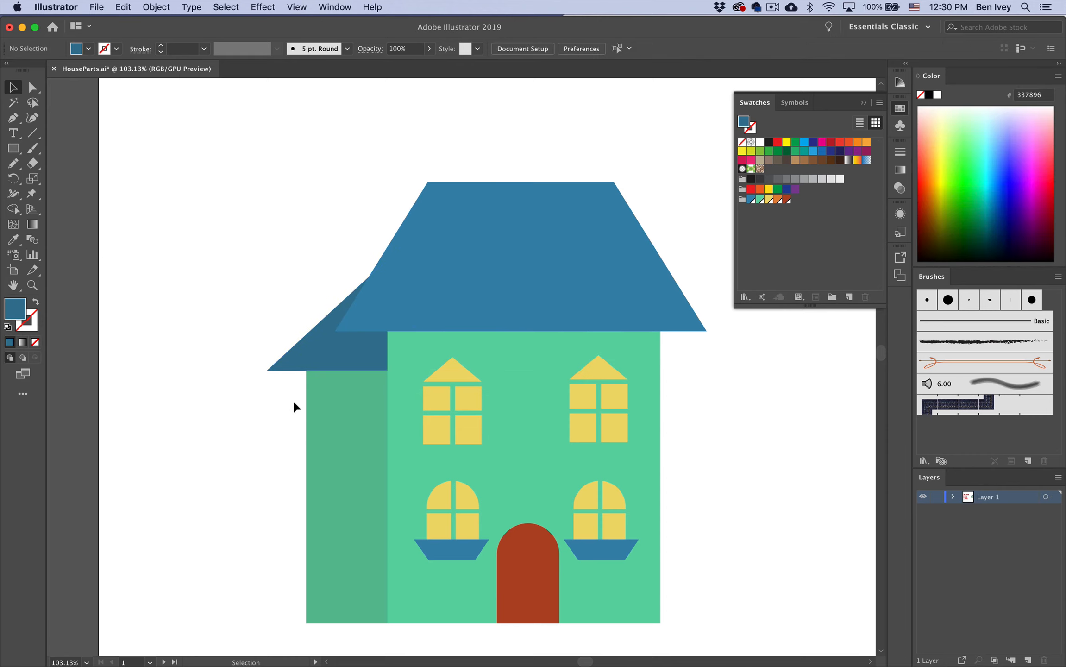
Shorten the left wing from its top edge and move its triangular roof down to sit on it, just below the main roof
scroll(293, 407, right, 3)
click(311, 411)
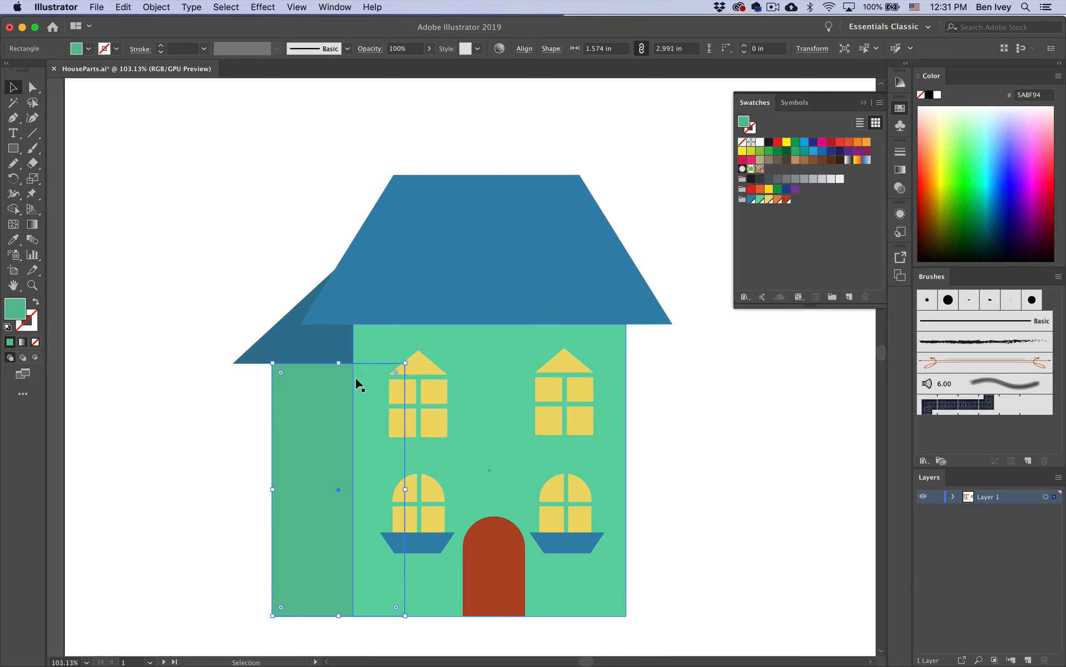
drag(338, 363, 315, 427)
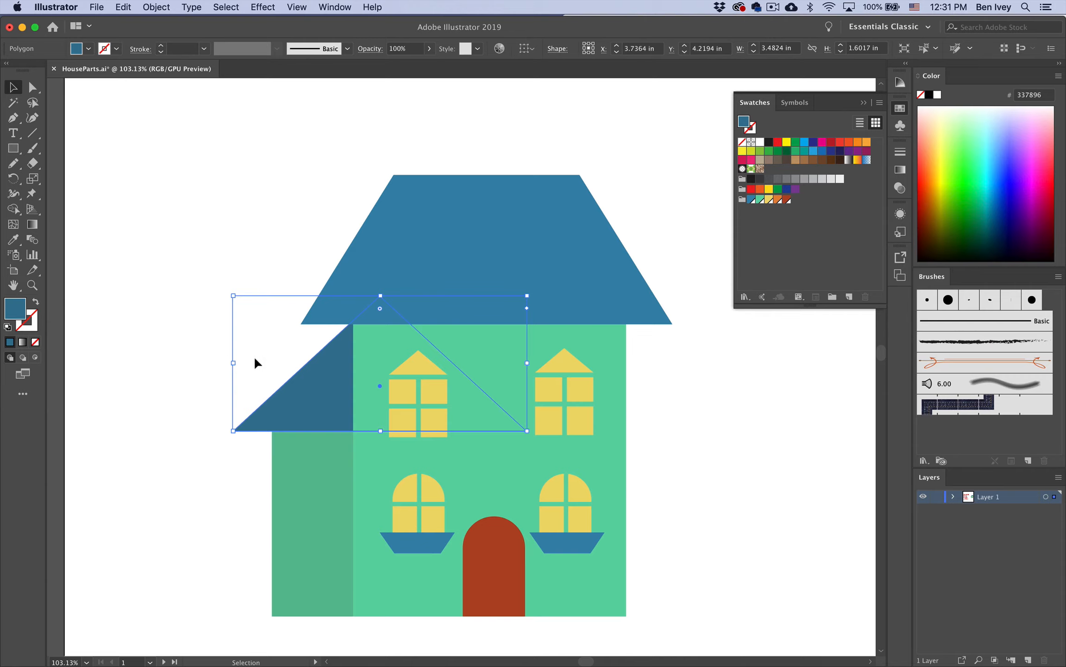
click(148, 339)
scroll(200, 346, right, 3)
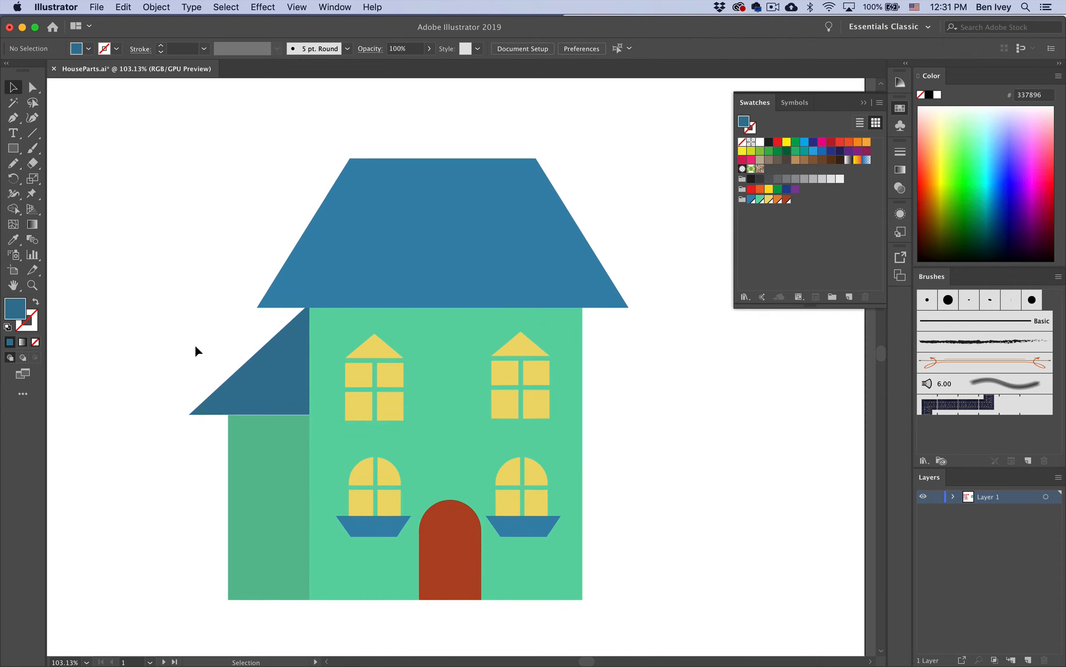
Draw a rectangle about 2.13 × 2.31 in overlapping the house's right side, with its bottom on the house's base line
scroll(195, 344, right, 2)
scroll(195, 344, down, 1)
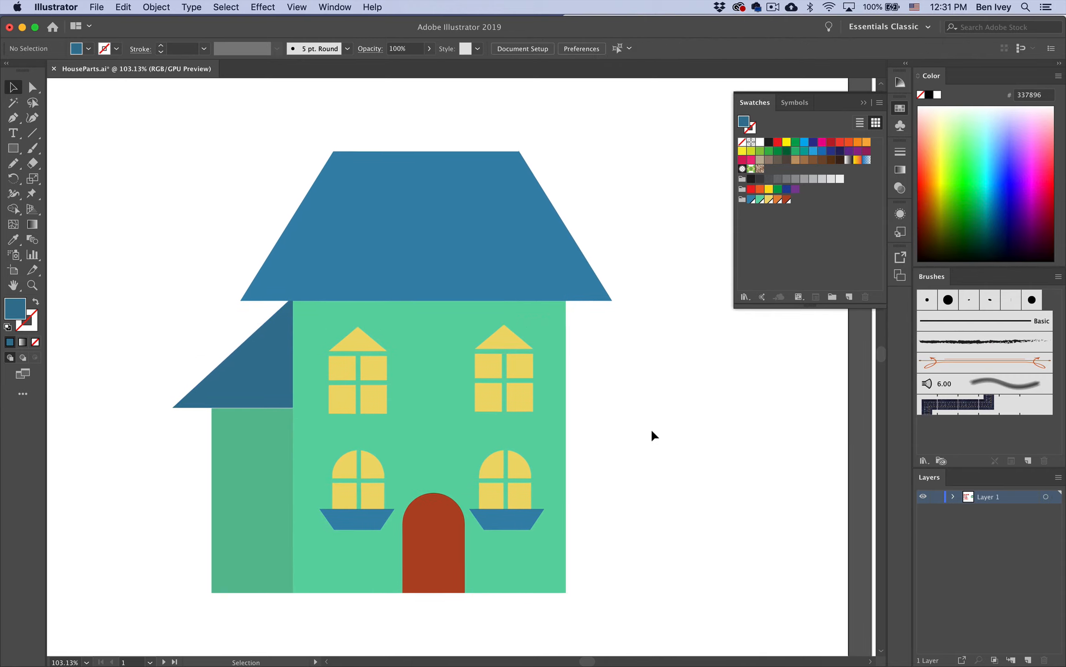
scroll(650, 436, right, 6)
click(13, 148)
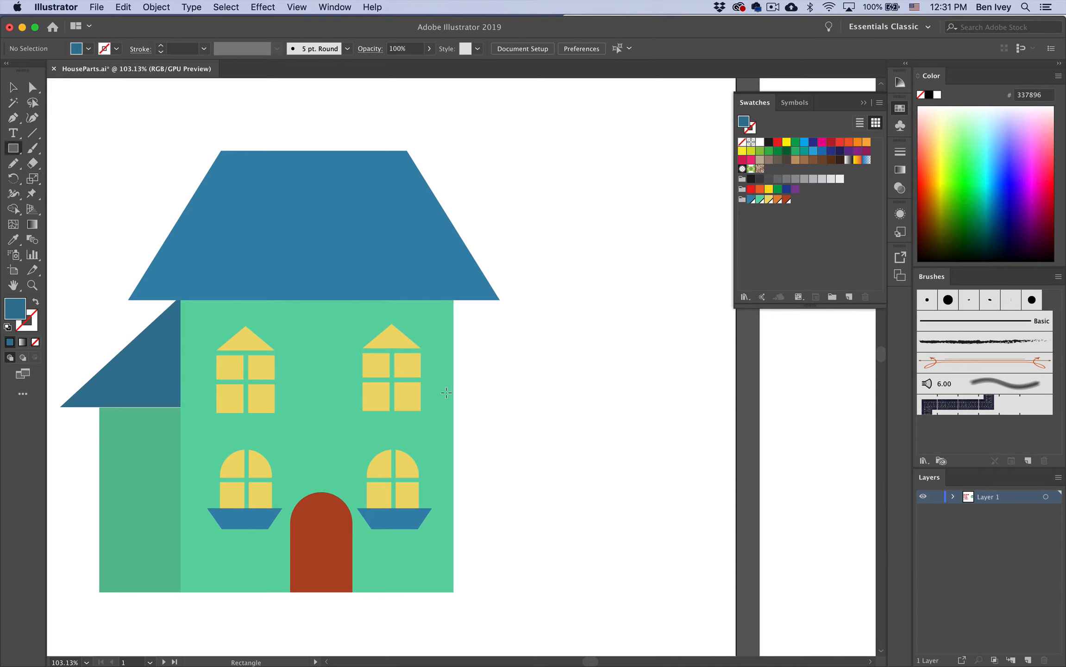
drag(438, 396, 619, 592)
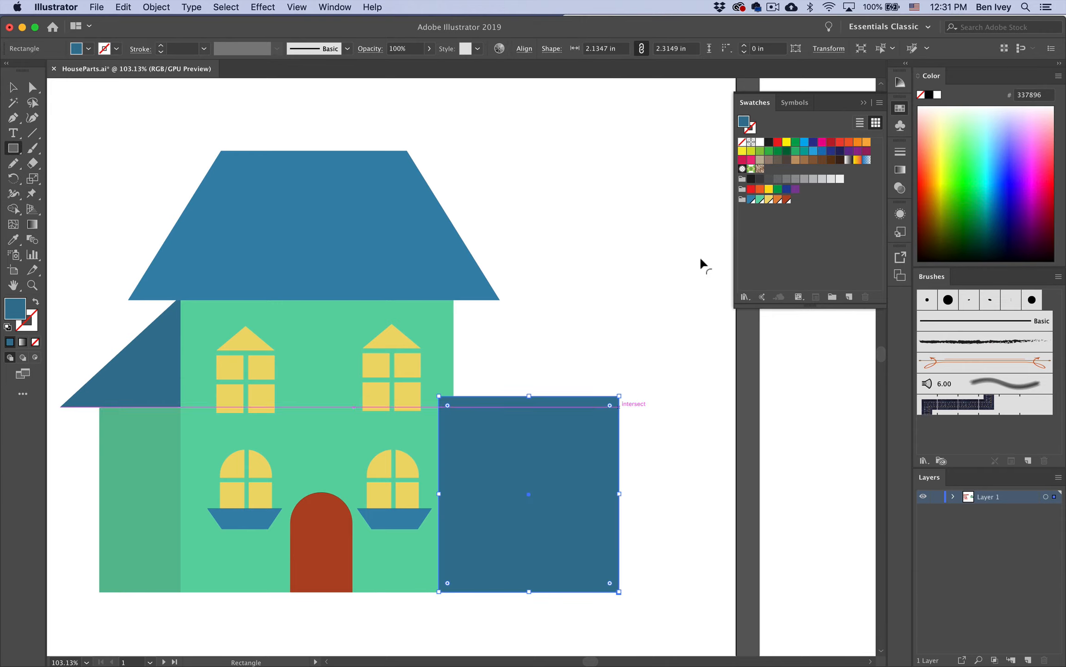
Fill the new right wing rectangle with the darker green sampled from the left wing using the Eyedropper
click(760, 200)
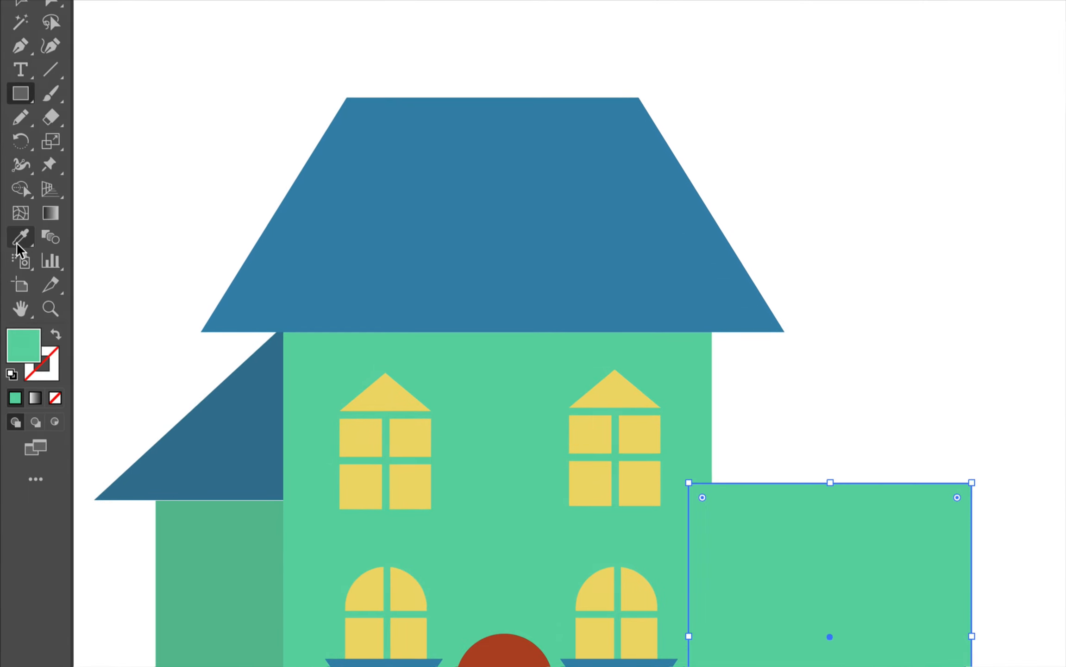
click(13, 240)
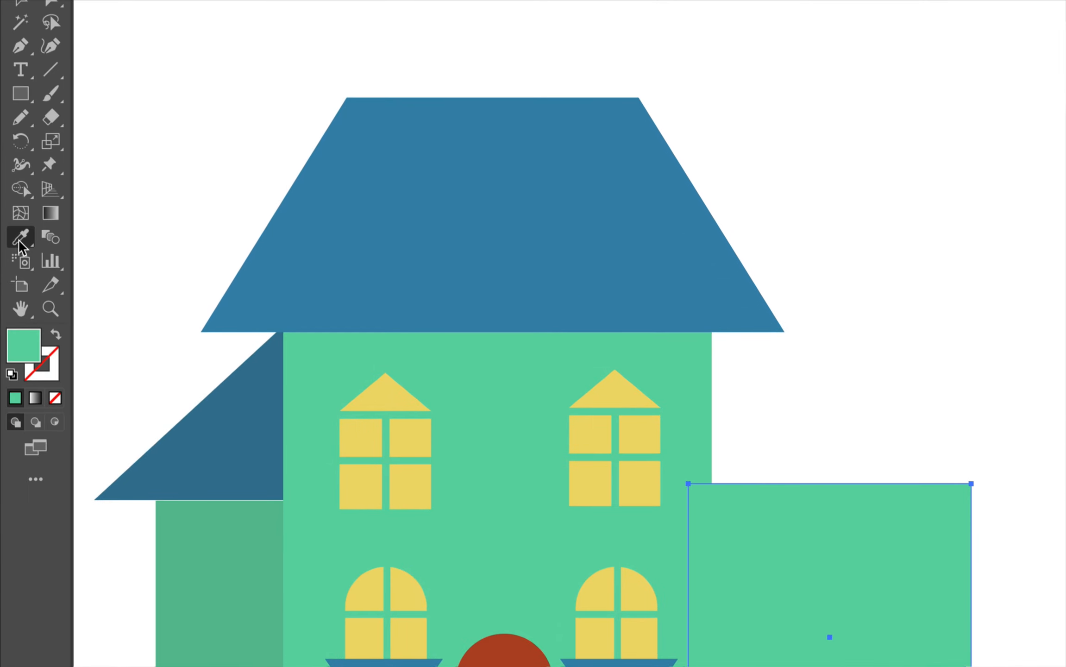
click(223, 538)
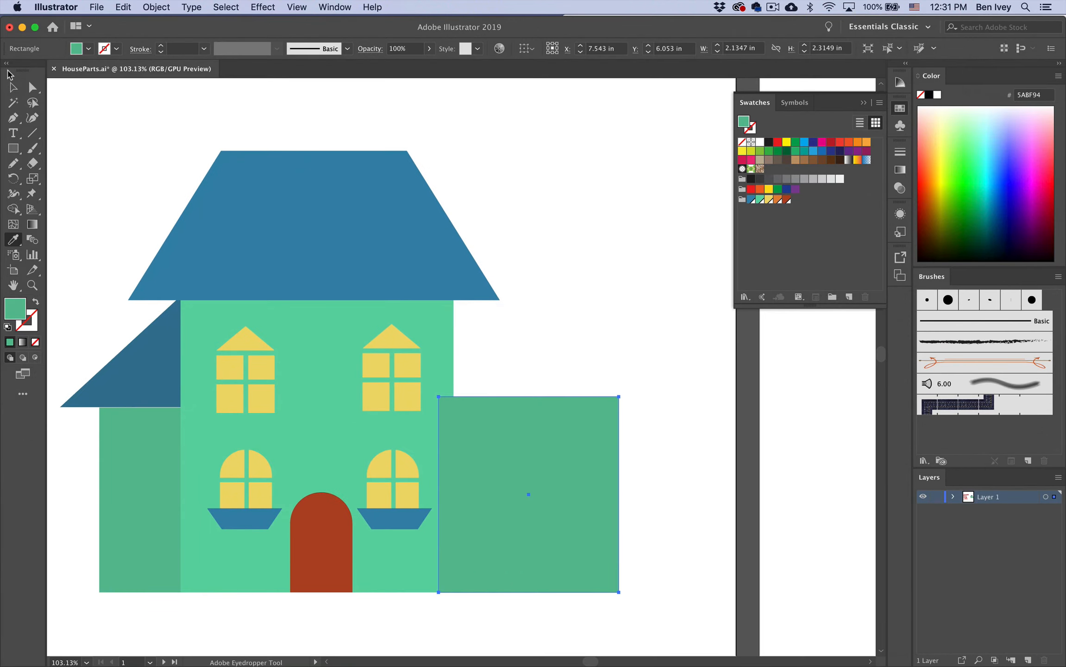
Send the right wing rectangle to the back so it sits behind the main house wall
click(13, 88)
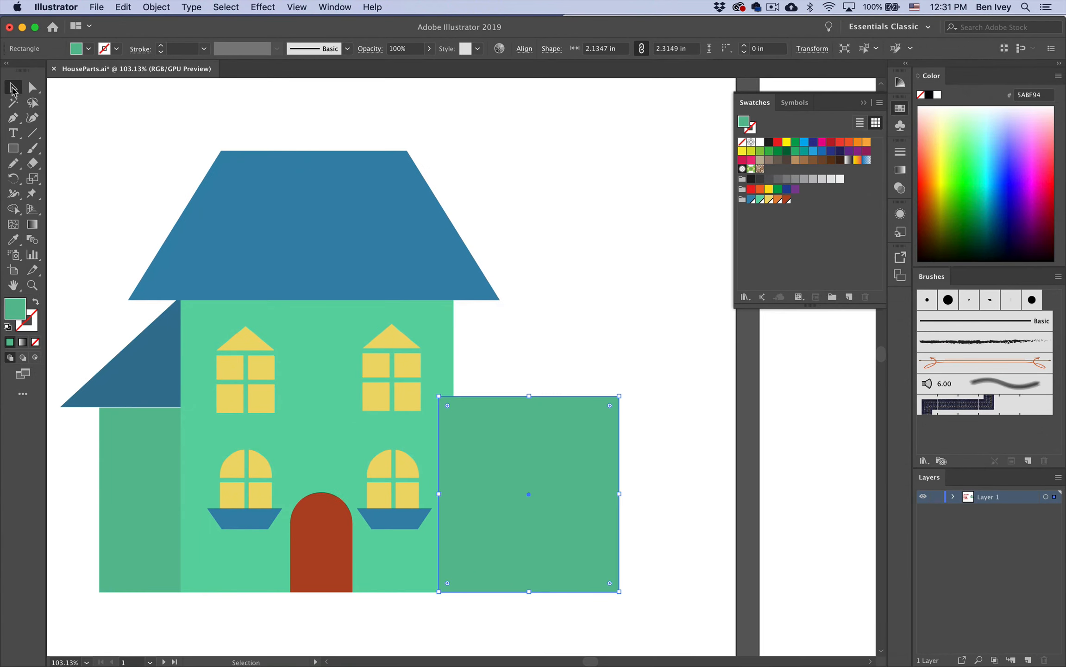
click(159, 8)
mouse_move(165, 33)
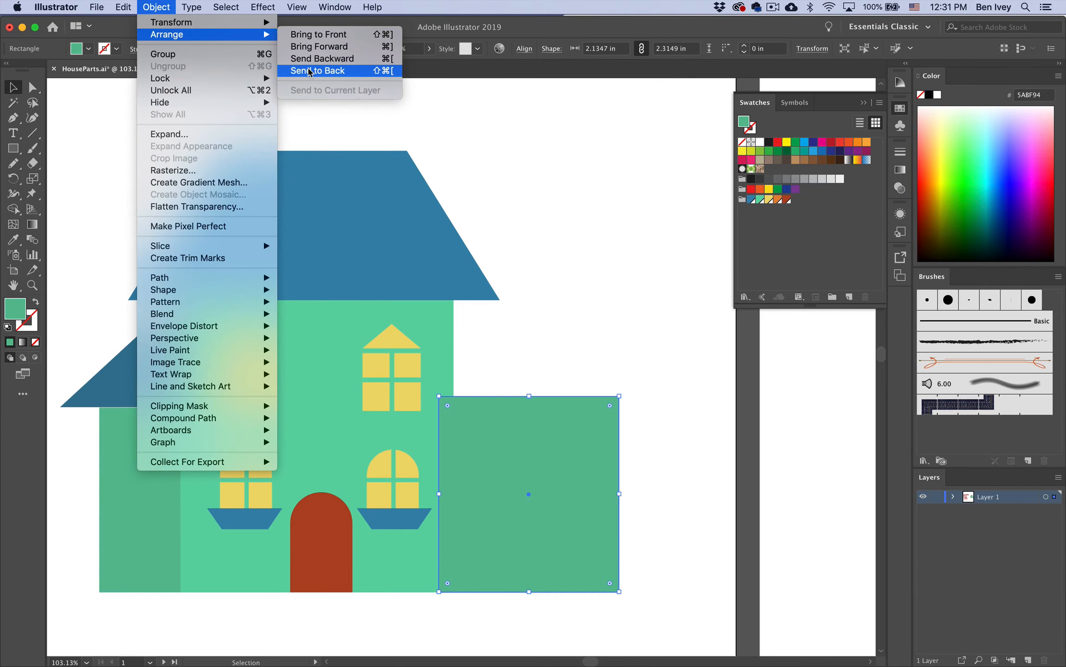
click(317, 70)
click(540, 373)
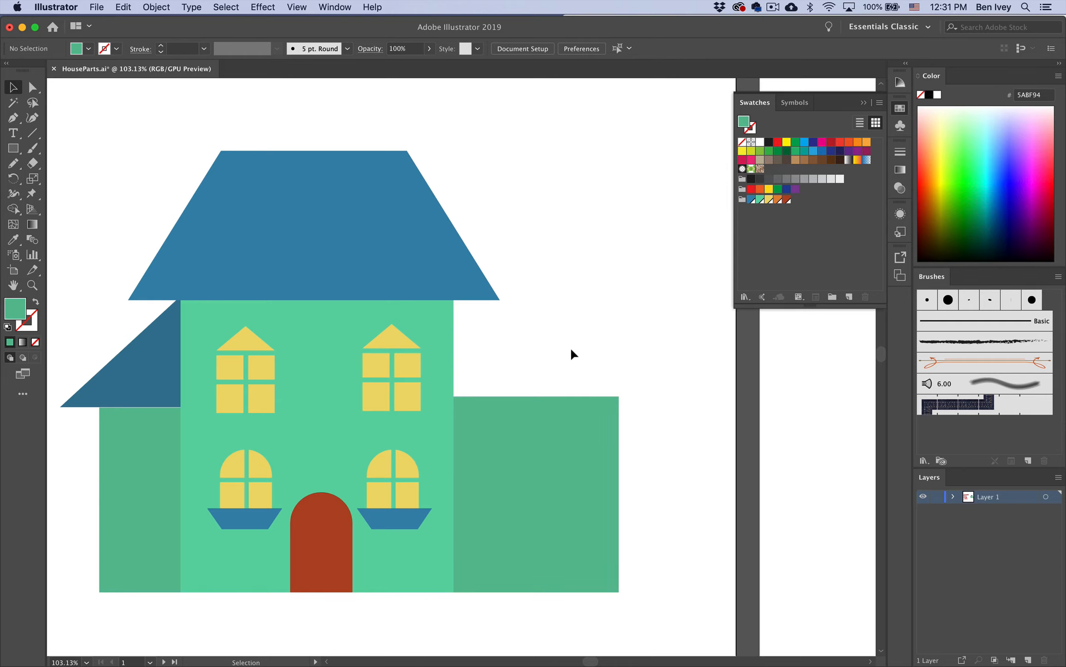
Copy the Roof 2 shape from the house parts artboard and set its base on the top edge of the right wing
scroll(412, 308, down, 1)
scroll(412, 309, left, 6)
scroll(411, 307, left, 4)
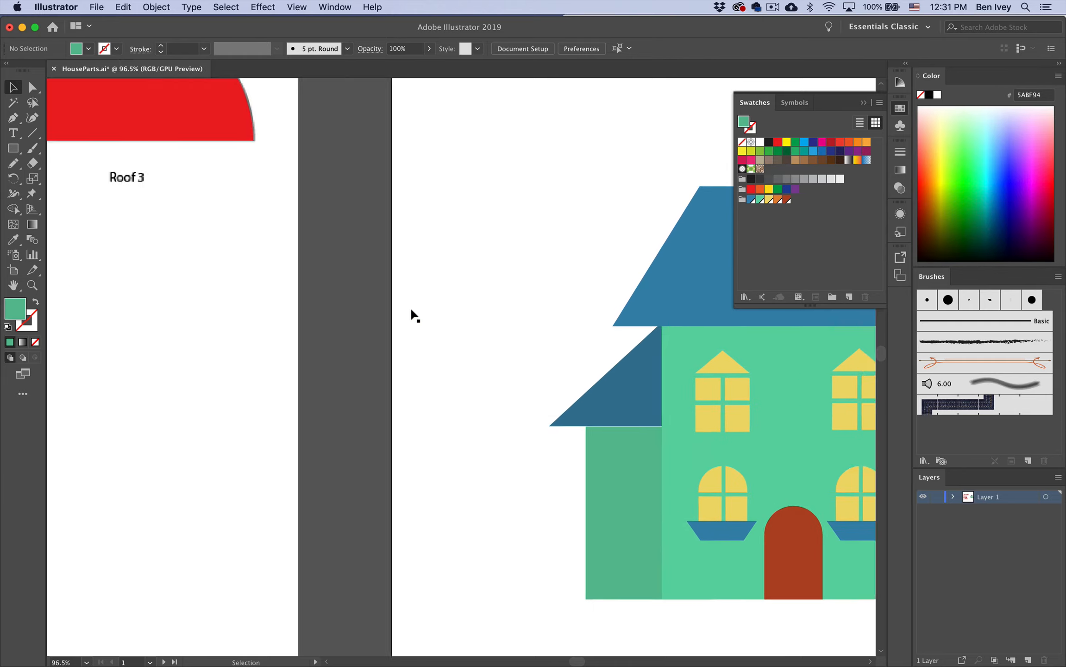
scroll(410, 307, down, 1)
scroll(209, 219, left, 3)
click(241, 236)
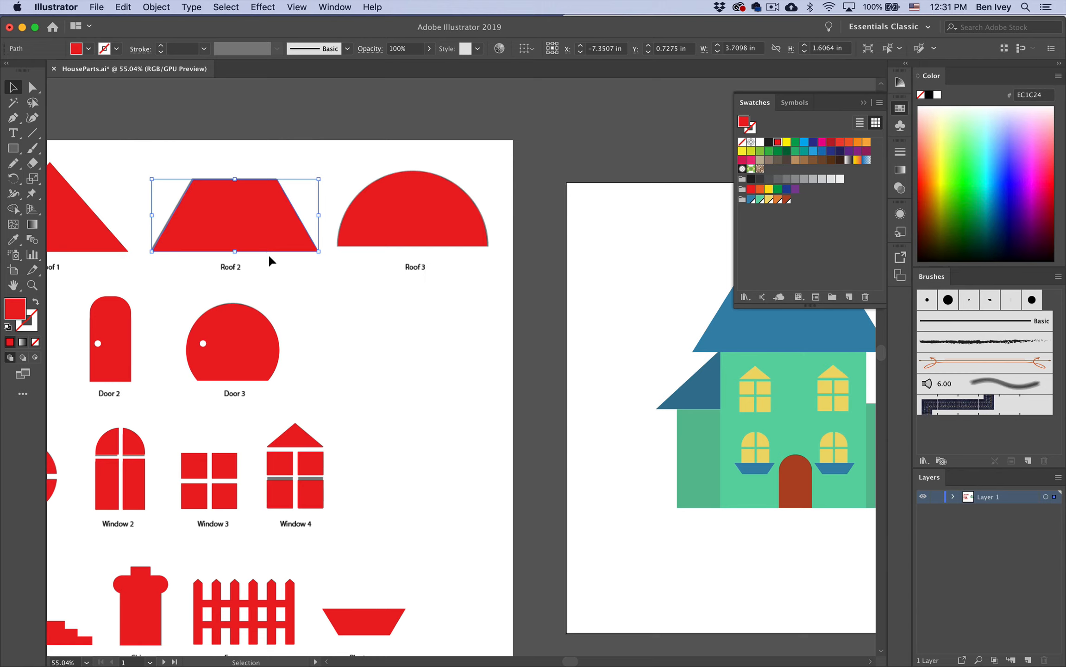
scroll(387, 308, right, 10)
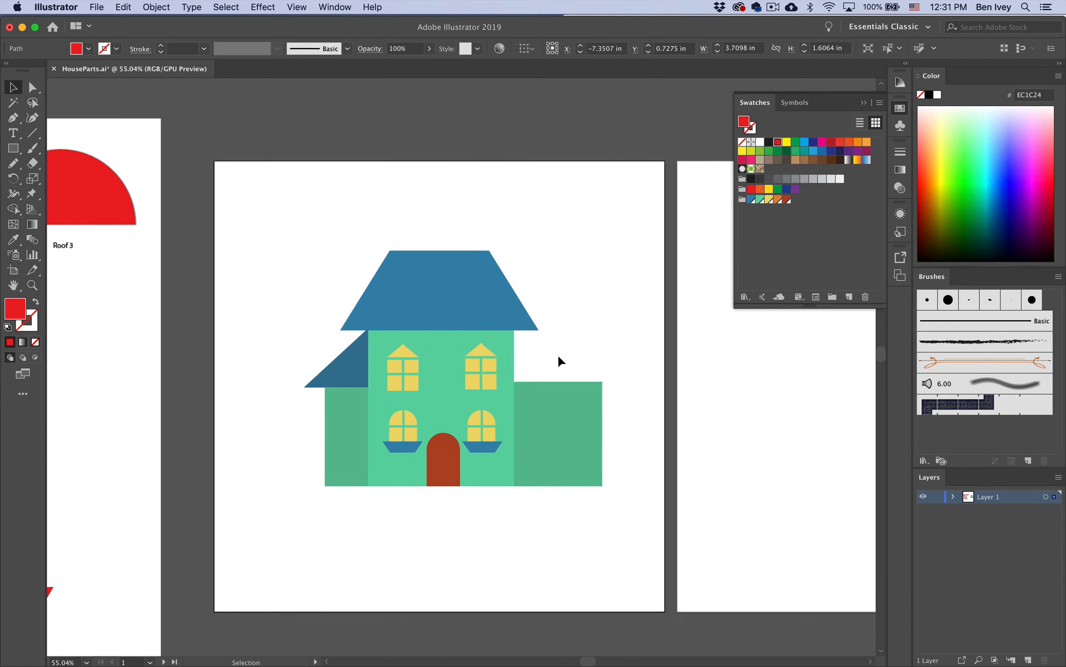
scroll(557, 356, up, 3)
key(super+v)
drag(518, 403, 560, 368)
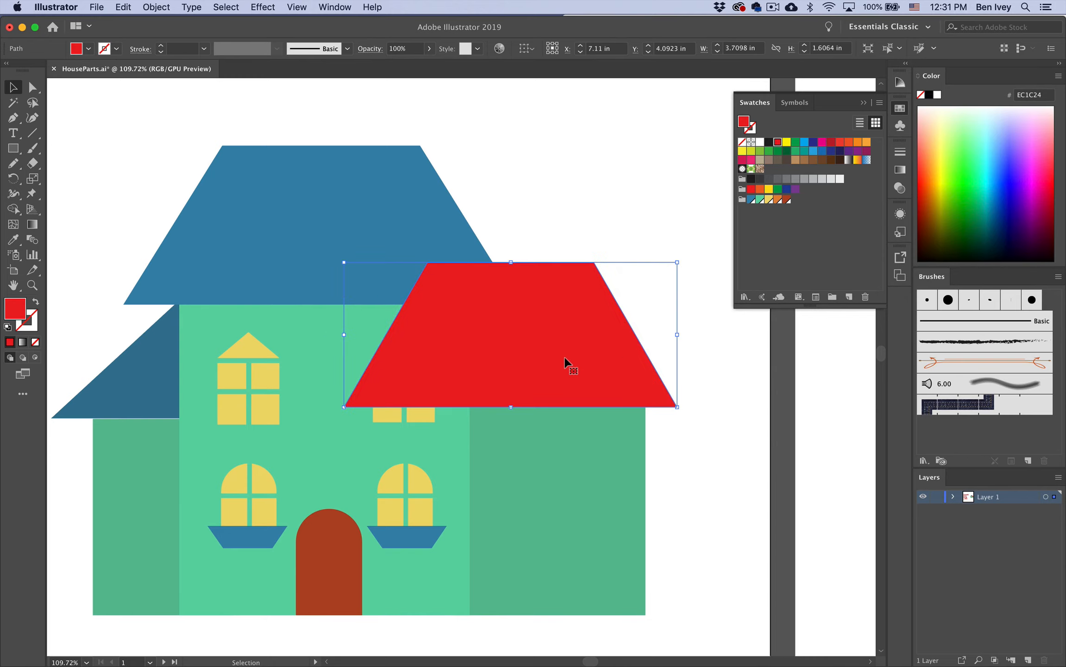
Send the red right wing roof to the back, behind the main house wall and roof
click(157, 5)
mouse_move(167, 34)
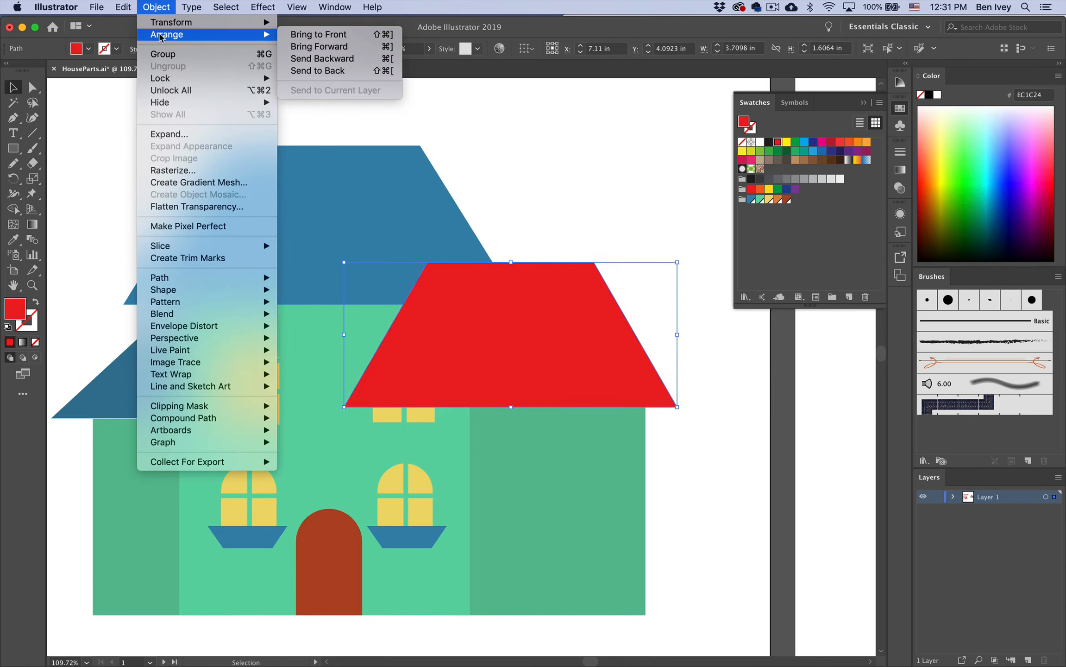
click(336, 71)
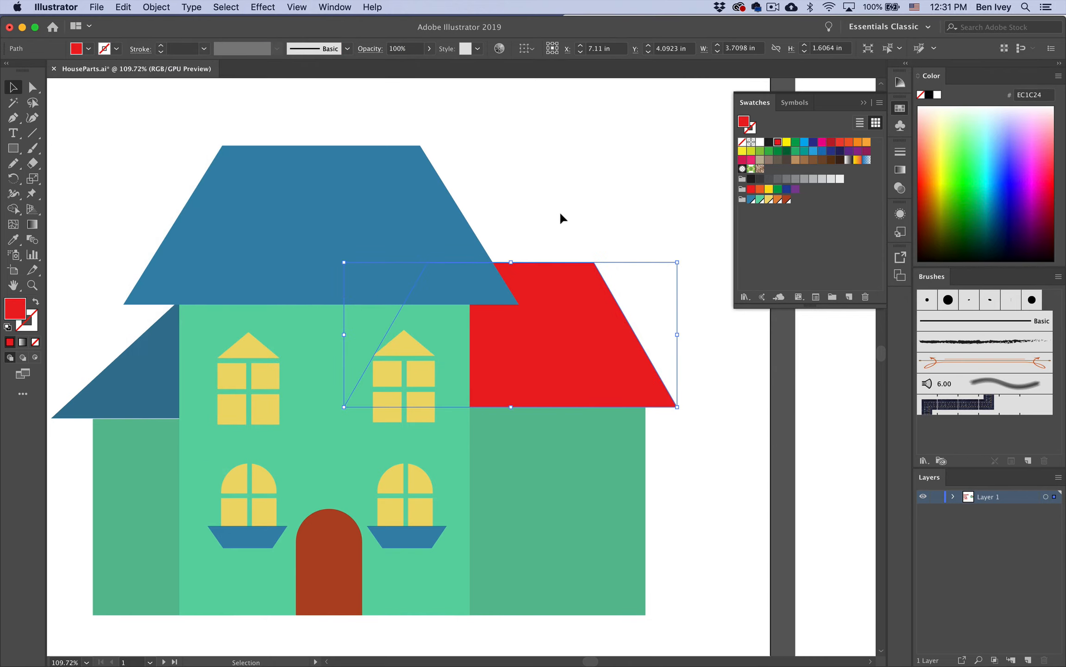
click(559, 213)
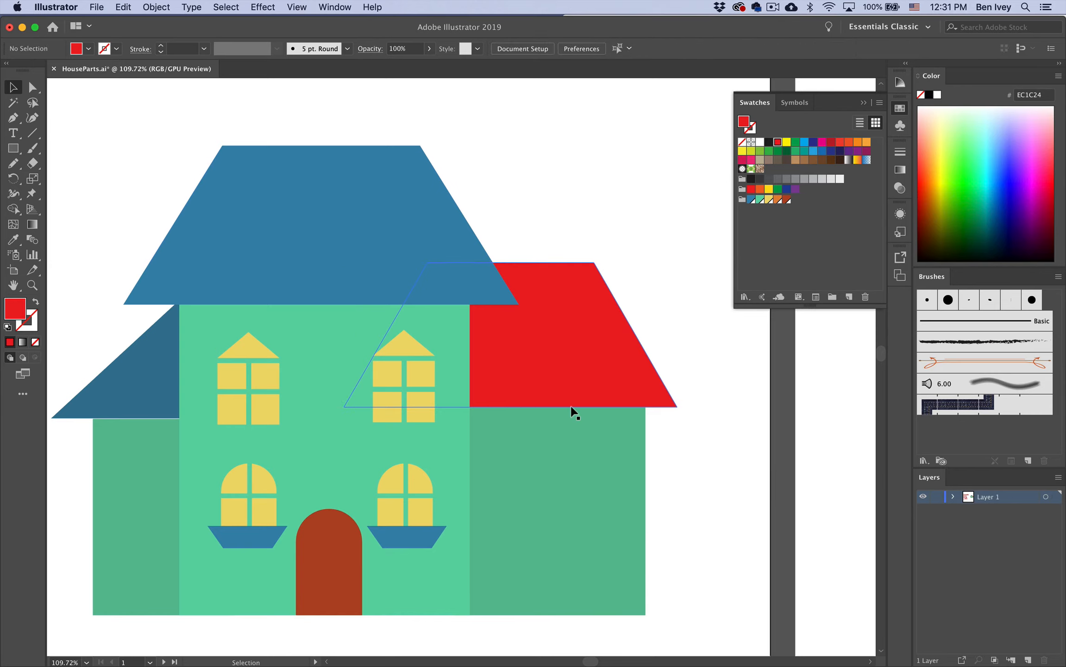
Color the right wing's roof with the dark blue sampled from the left wing's roof using the Eyedropper, and deselect it
click(609, 398)
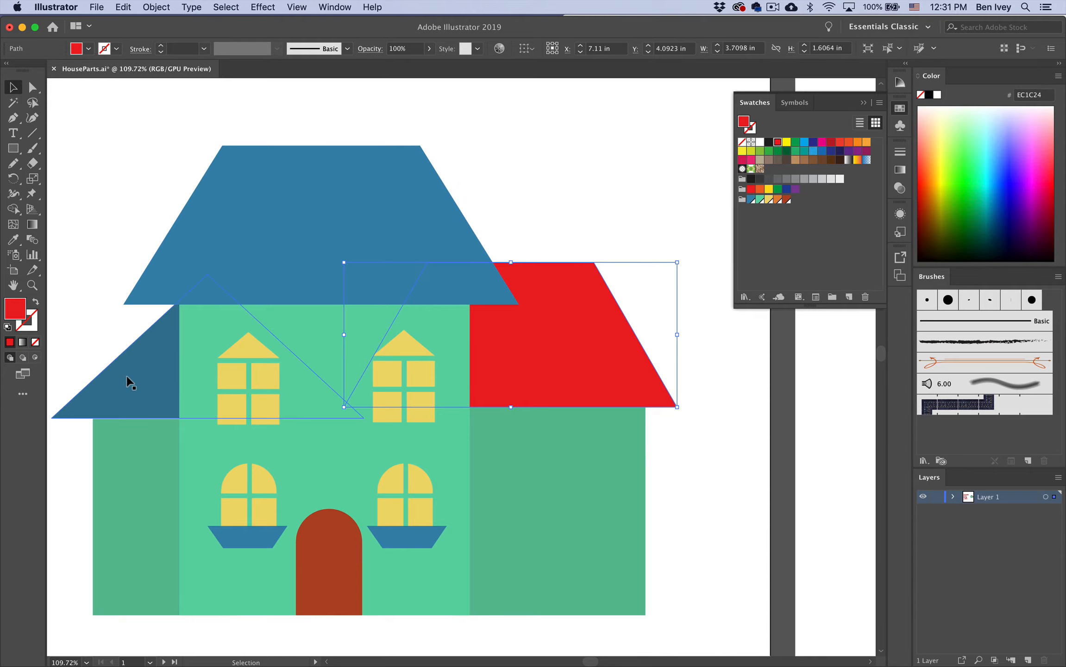
click(13, 240)
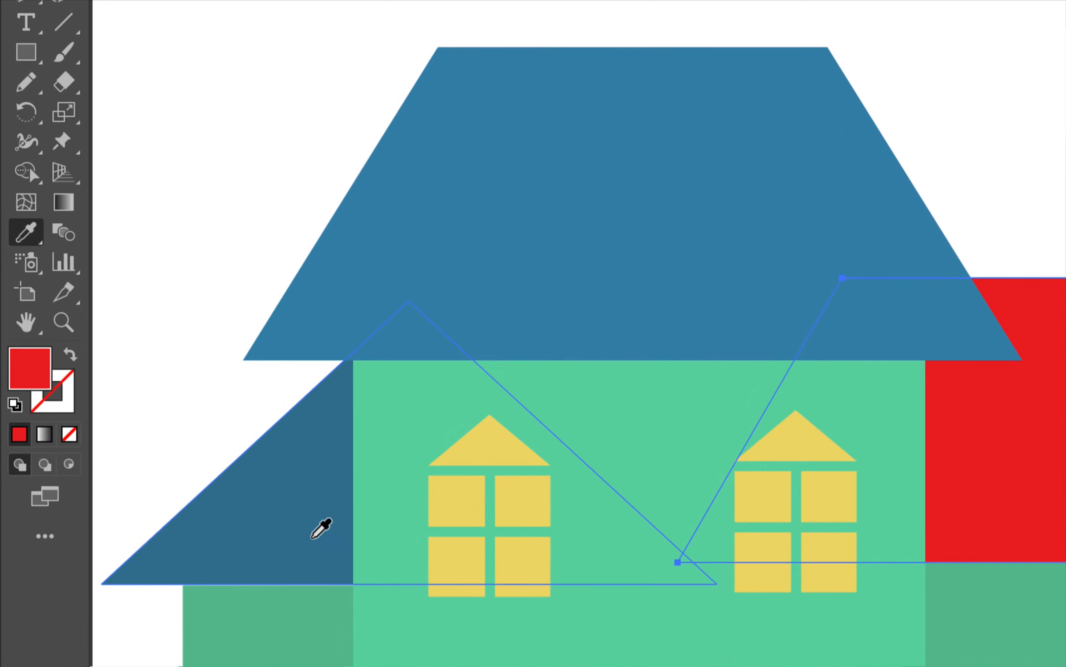
click(156, 392)
scroll(307, 532, up, 8)
scroll(308, 532, down, 5)
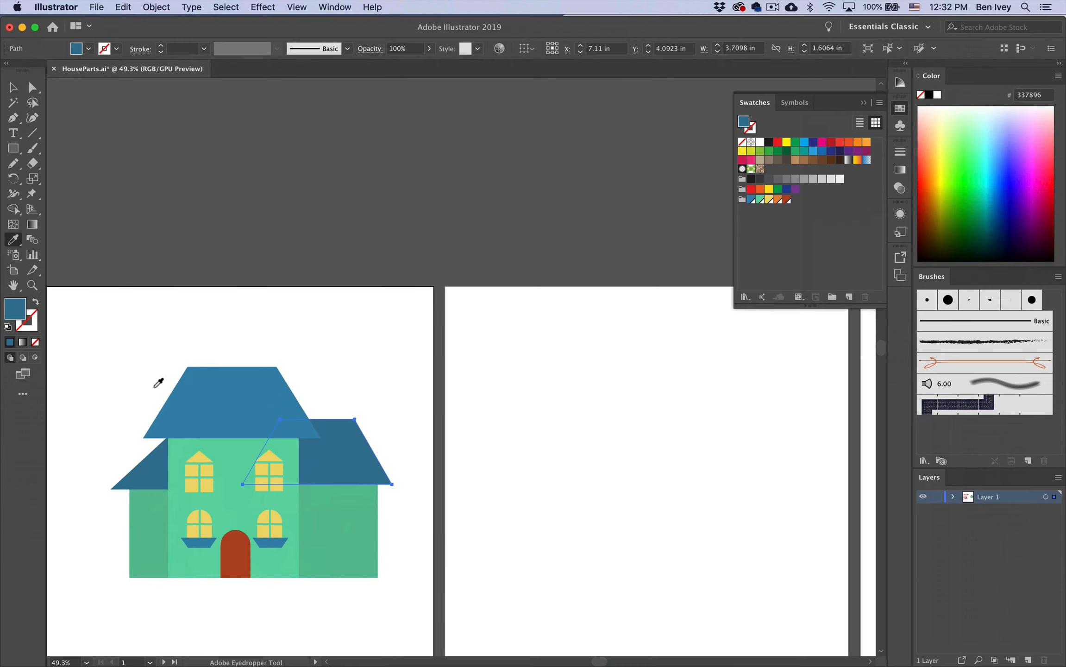
scroll(167, 447, down, 5)
scroll(167, 448, left, 4)
scroll(168, 447, up, 5)
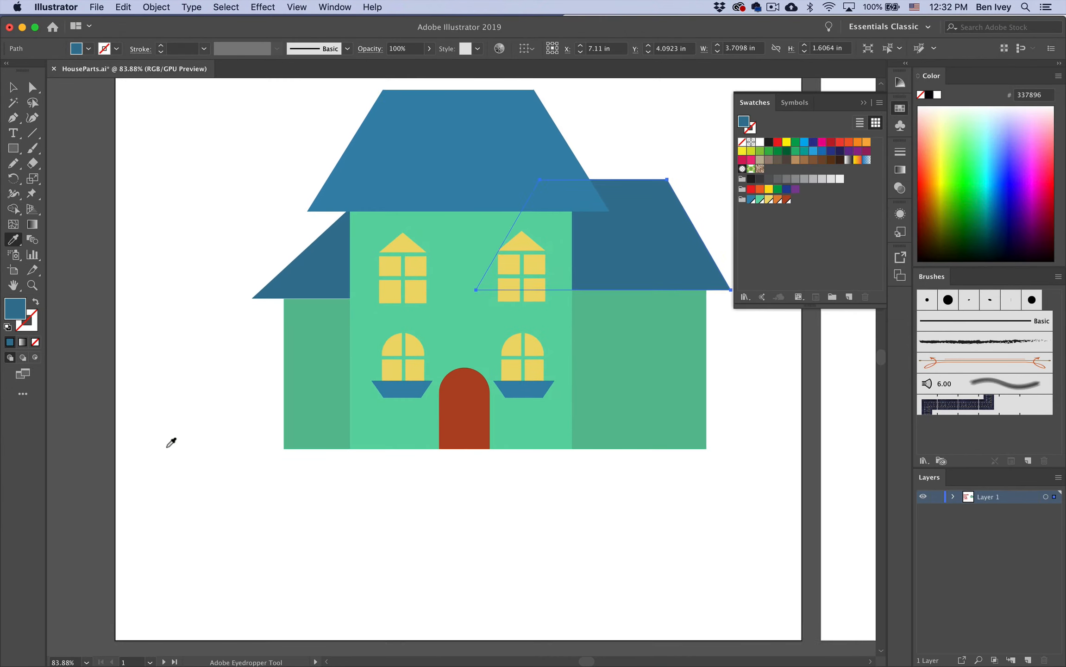
scroll(167, 447, up, 3)
scroll(167, 447, right, 3)
click(13, 87)
click(100, 169)
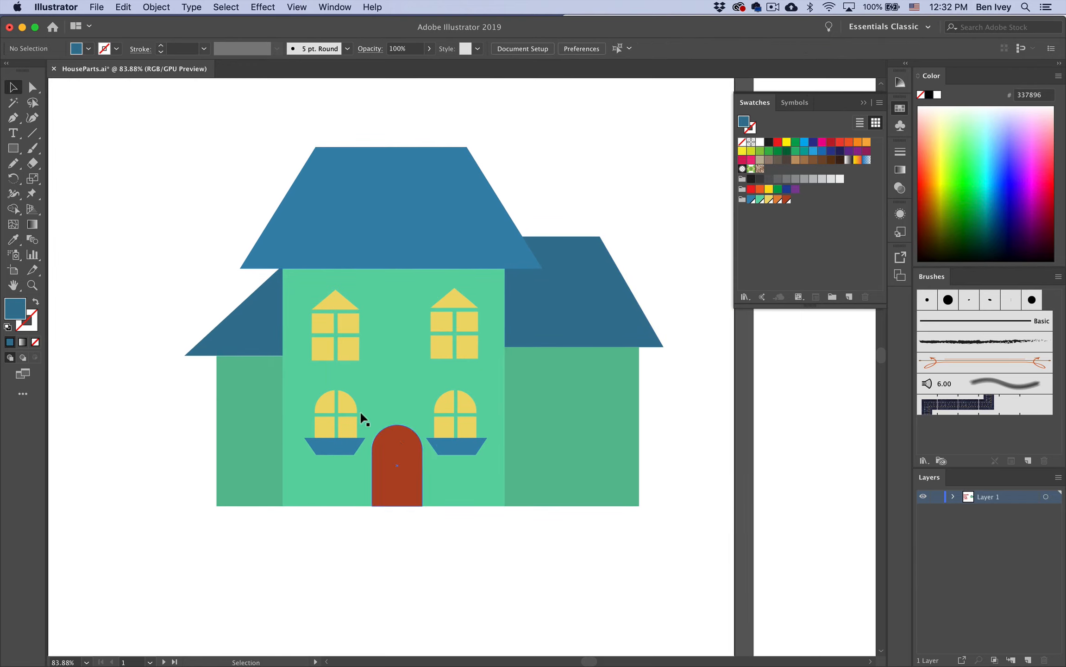
Copy the main wall's upper right peaked window onto the right wing and place a copy of the blue planter beneath it
click(349, 422)
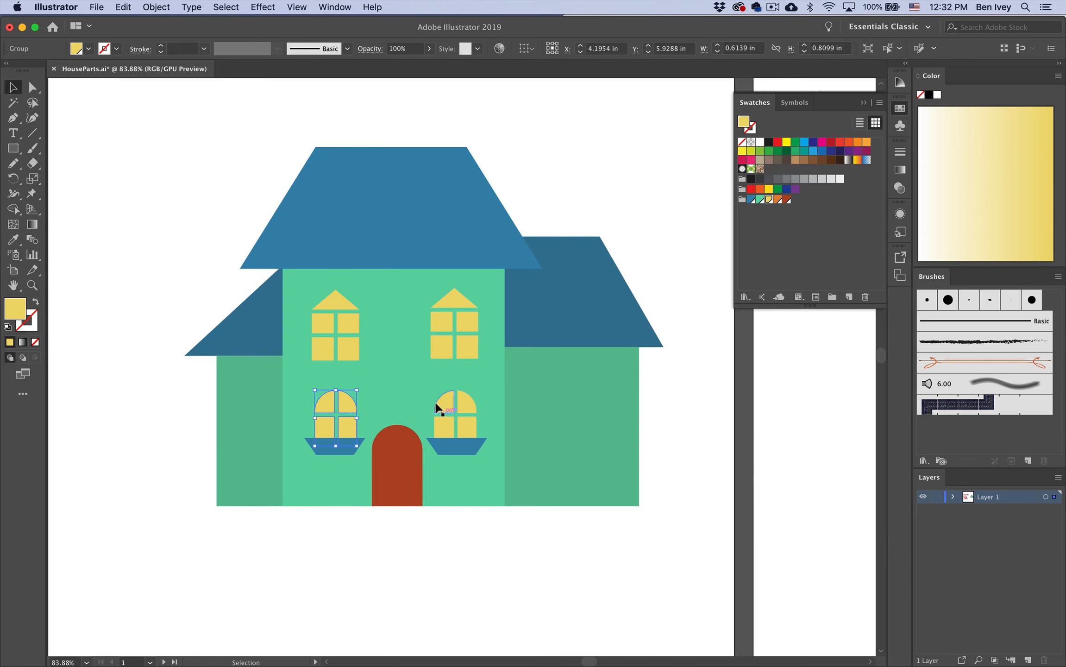
drag(464, 357, 558, 434)
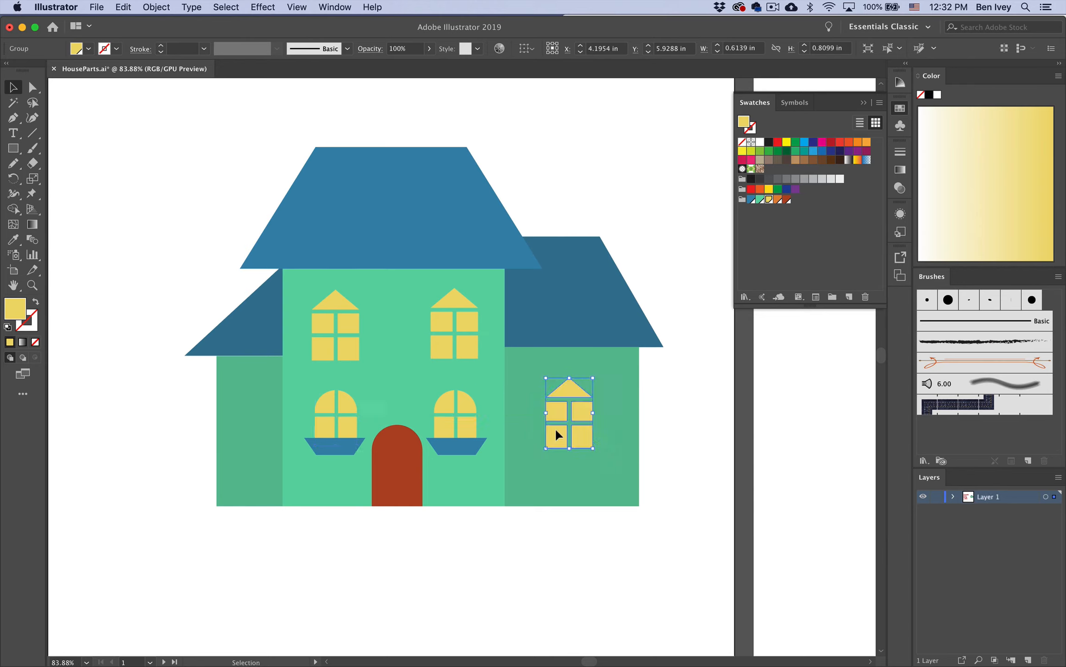
click(714, 473)
drag(470, 451, 581, 456)
click(709, 490)
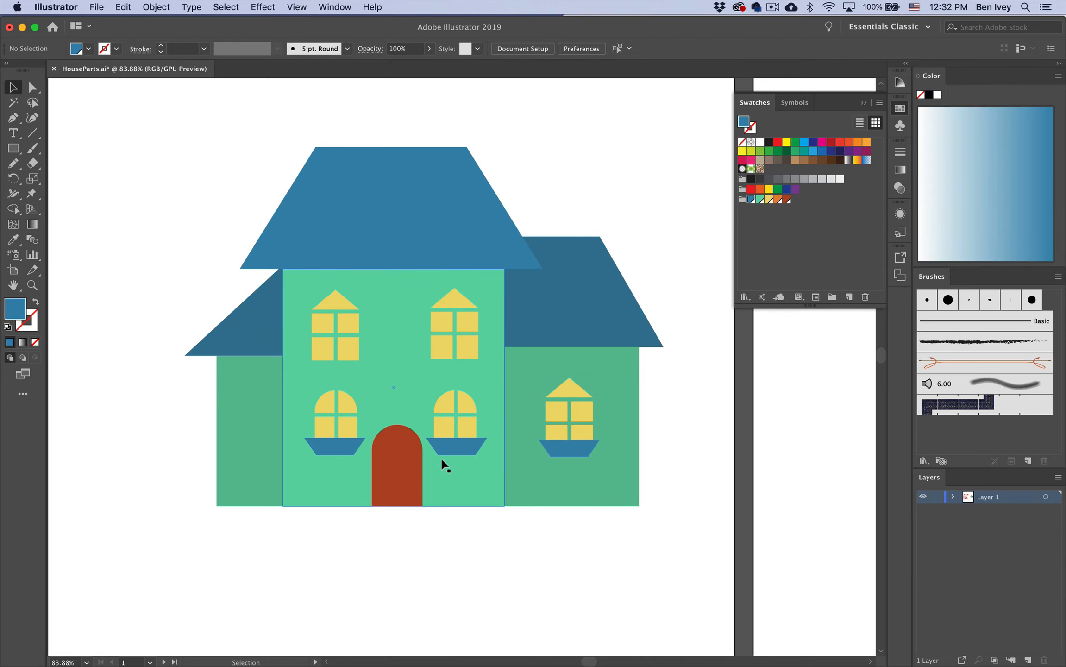
Copy the Chimney shape from the house parts artboard and place it against the right slope of the main roof
scroll(333, 360, down, 3)
scroll(333, 361, left, 3)
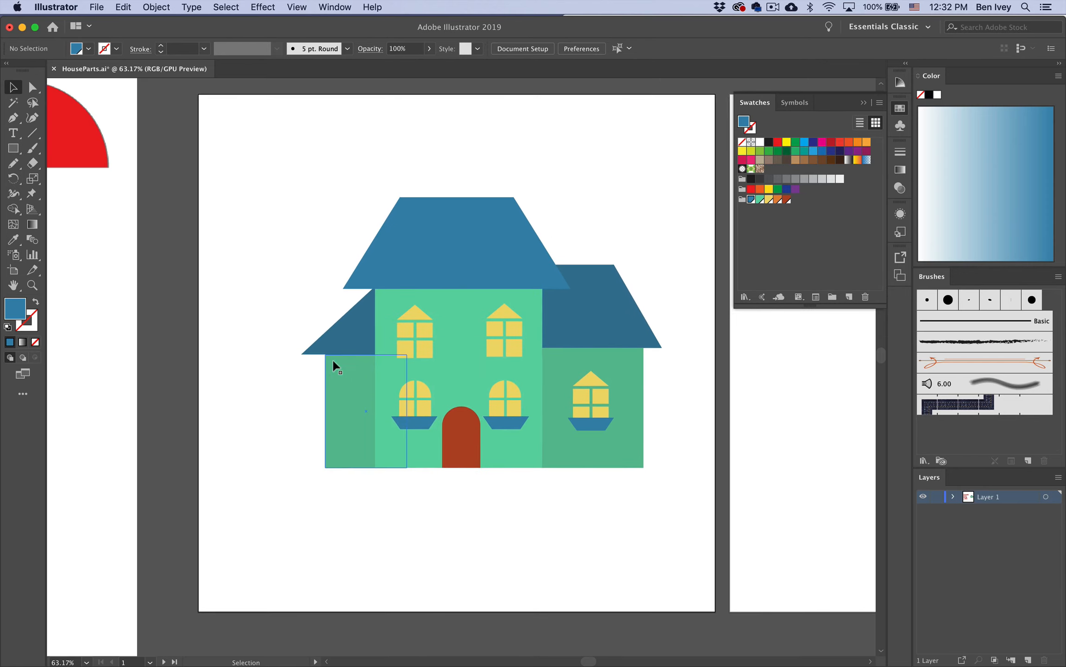
scroll(333, 362, down, 3)
scroll(333, 361, left, 5)
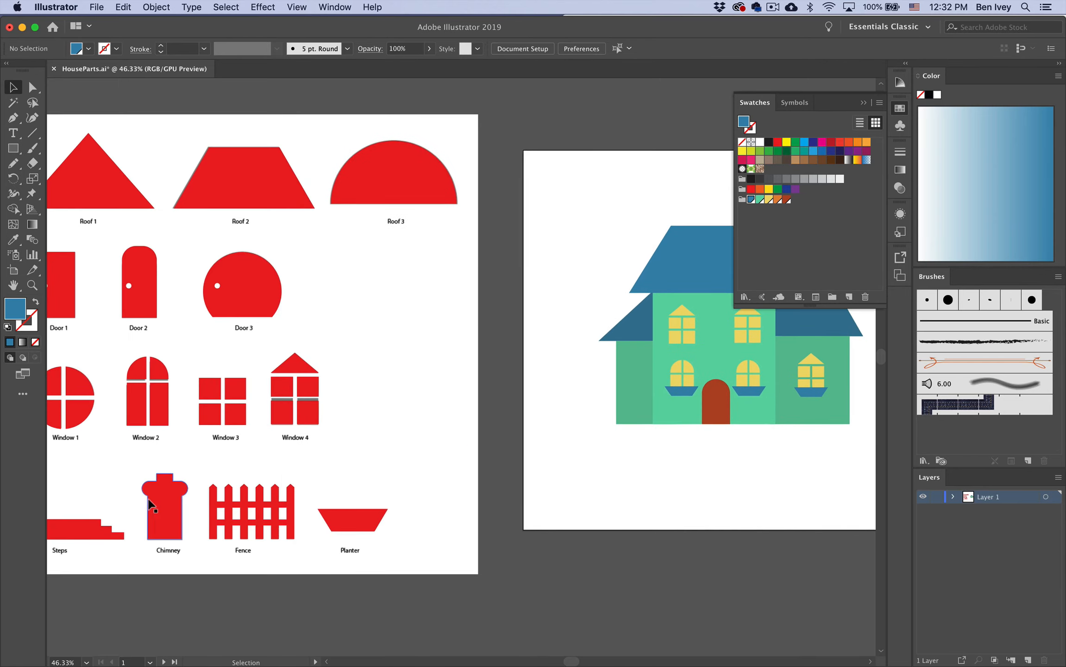
drag(147, 497, 638, 198)
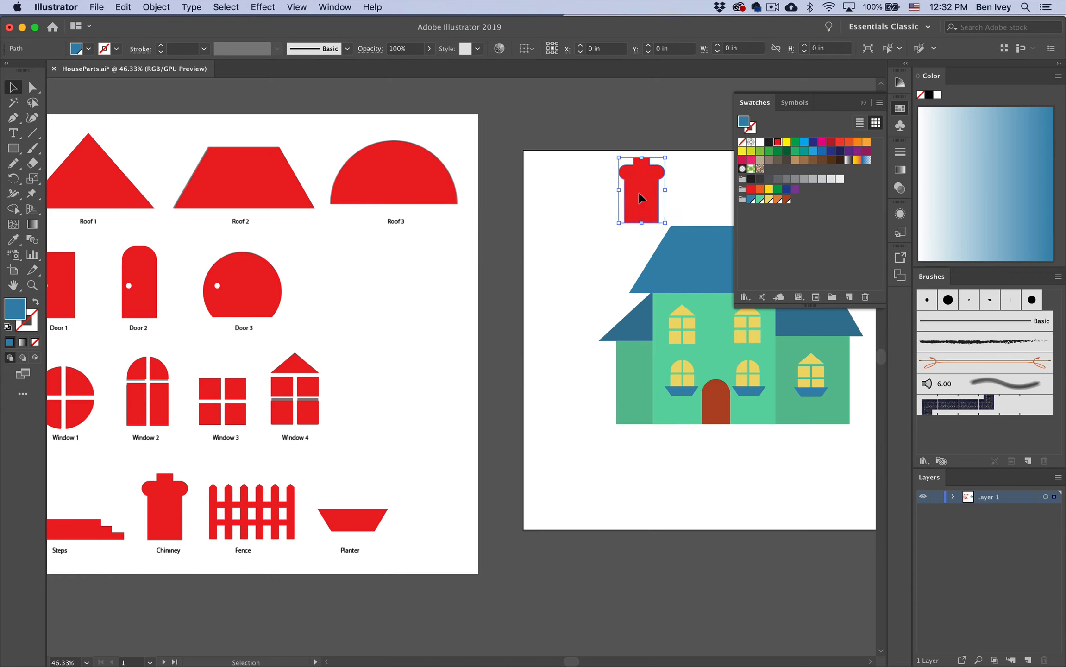
scroll(638, 197, right, 5)
scroll(638, 198, up, 1)
drag(470, 244, 618, 300)
scroll(724, 264, up, 1)
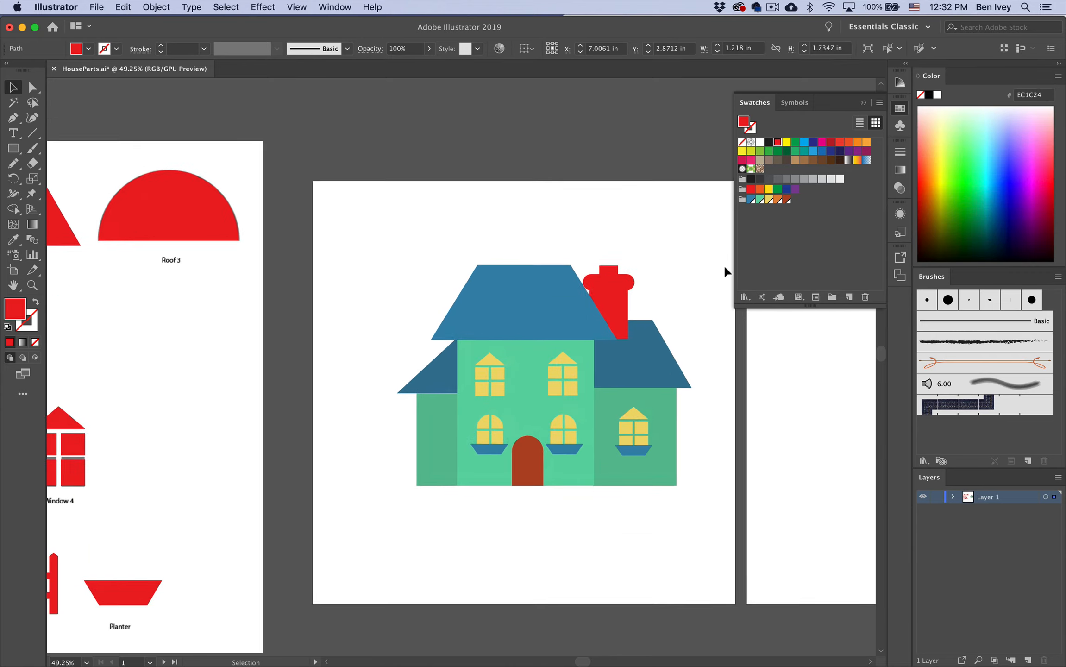
Narrow the chimney to about 1.00 in wide and reposition it partly behind the right slope of the main roof
scroll(723, 264, up, 3)
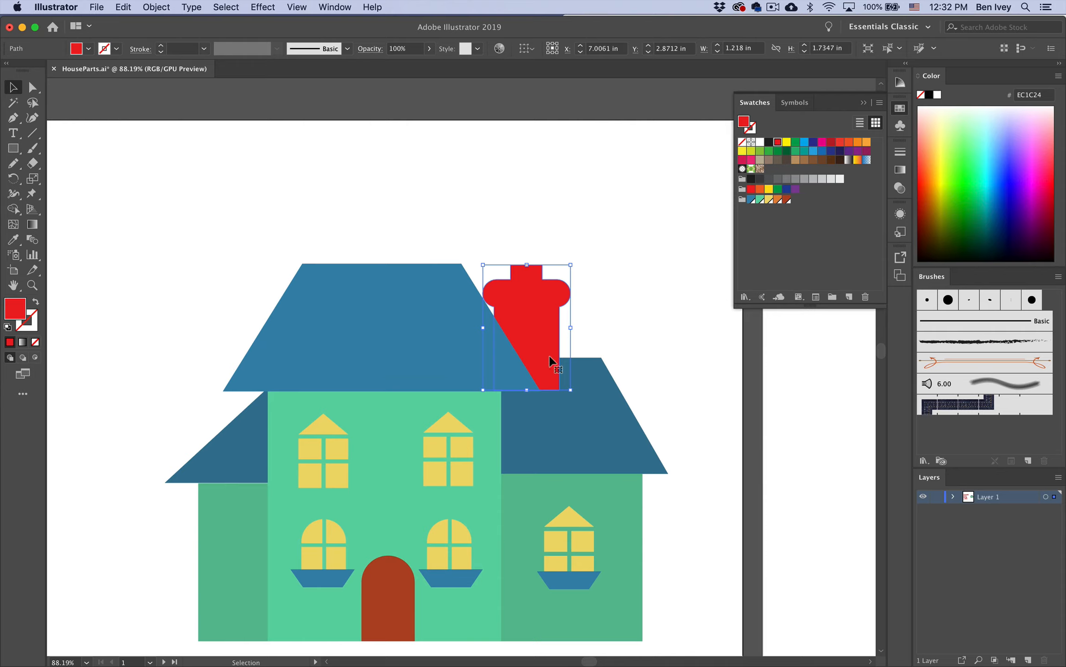
drag(540, 340, 578, 278)
click(376, 209)
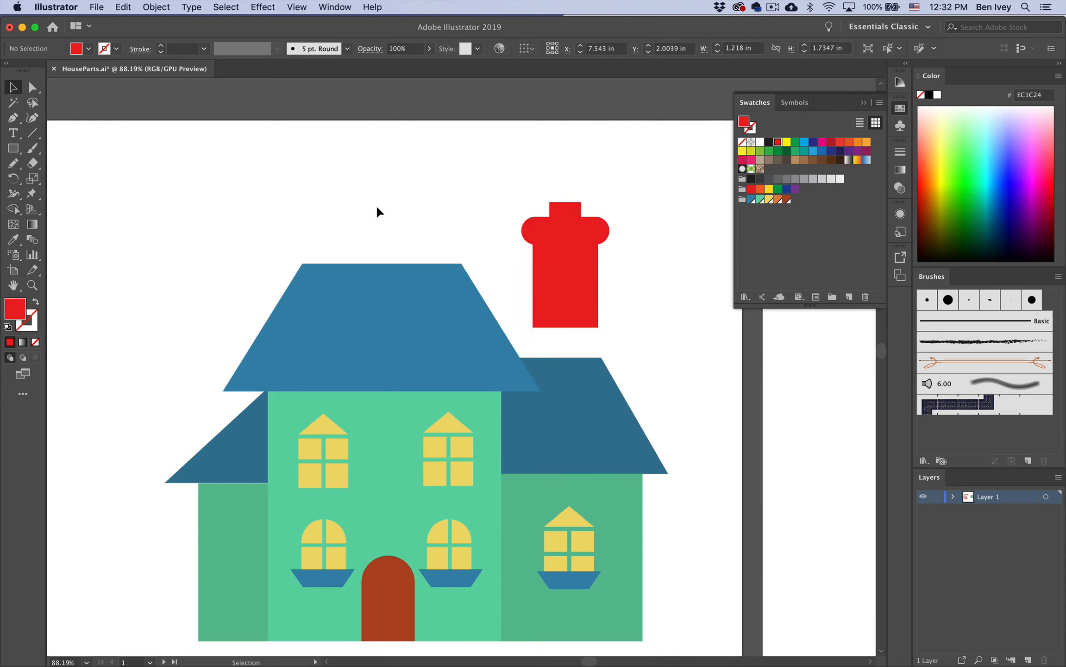
click(583, 233)
drag(610, 263, 549, 333)
click(617, 275)
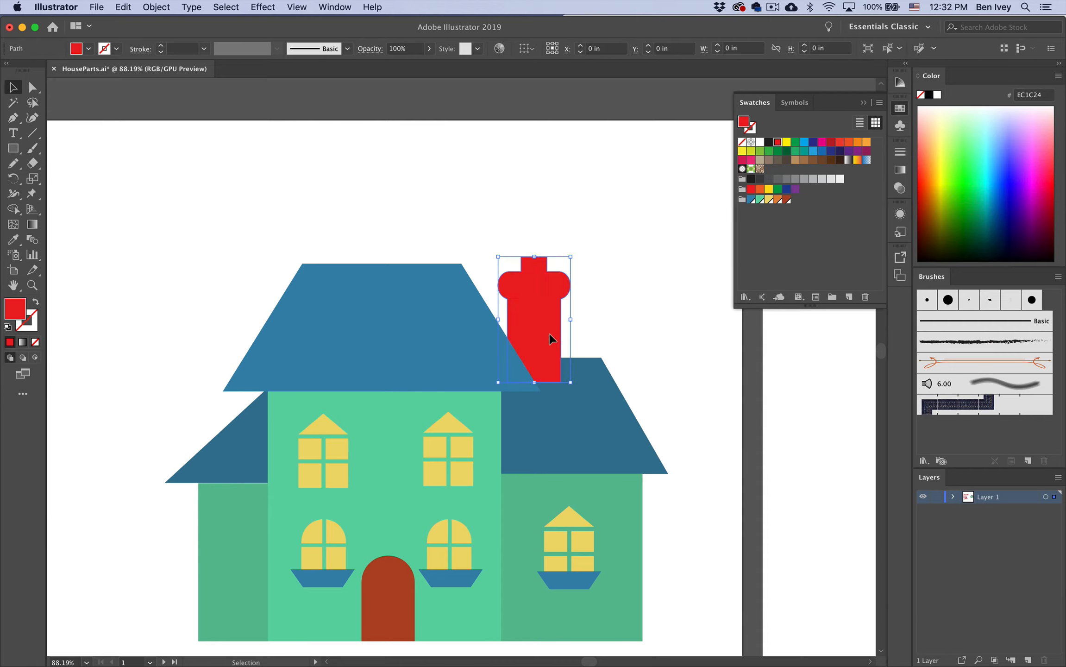
Fill the chimney with the color group's dark red swatch, shift it slightly left, and deselect it
click(785, 200)
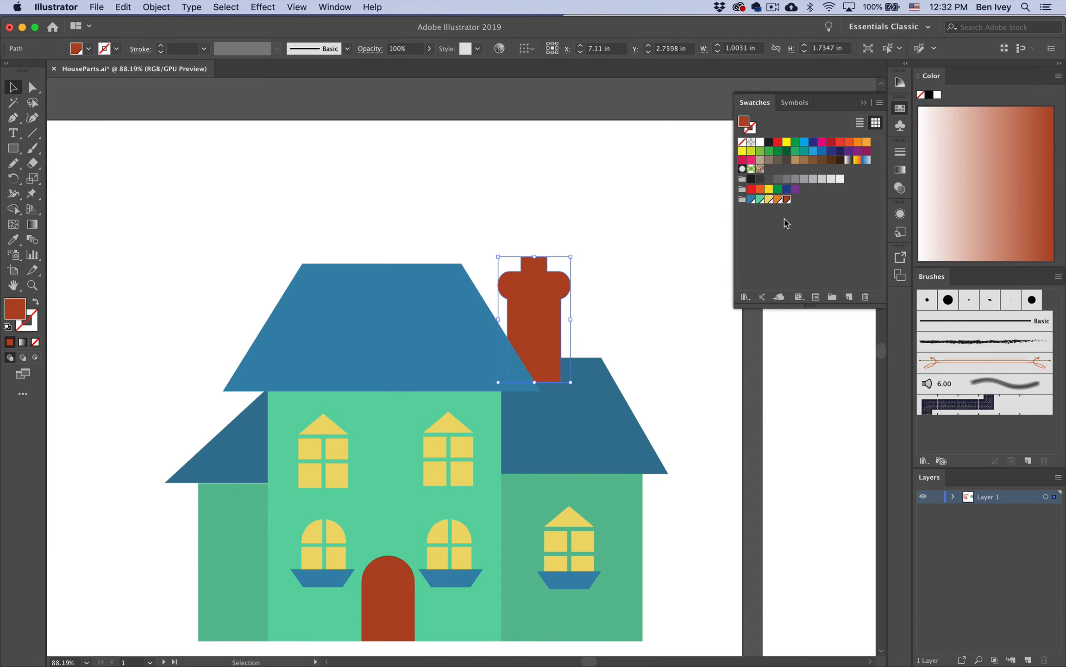
click(663, 303)
scroll(625, 376, down, 3)
scroll(626, 378, down, 1)
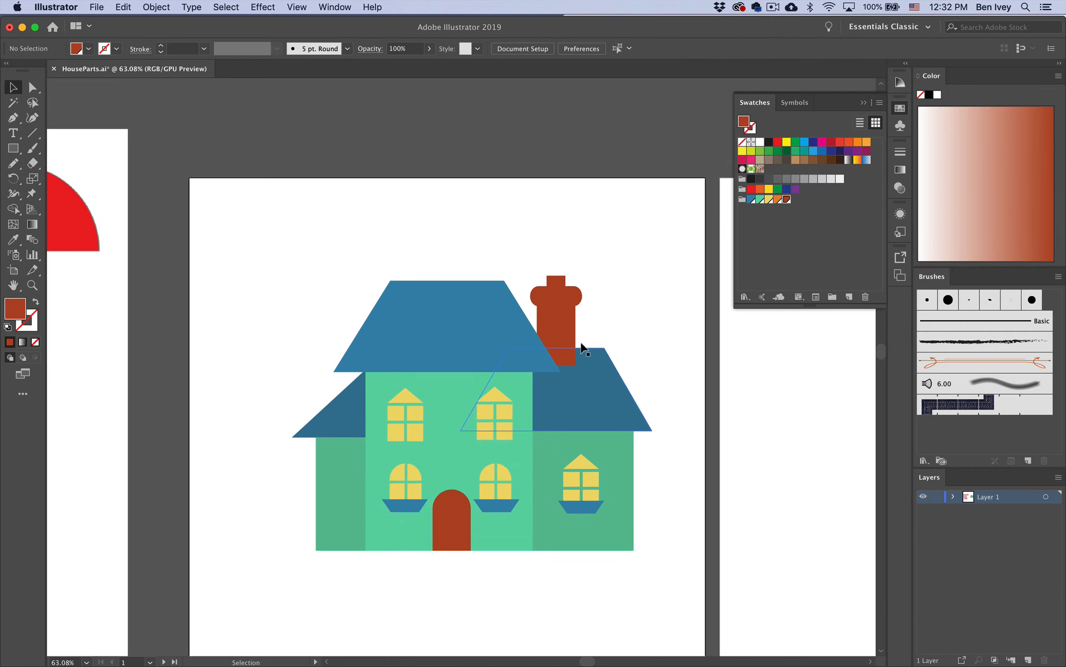
drag(569, 336, 565, 335)
click(620, 310)
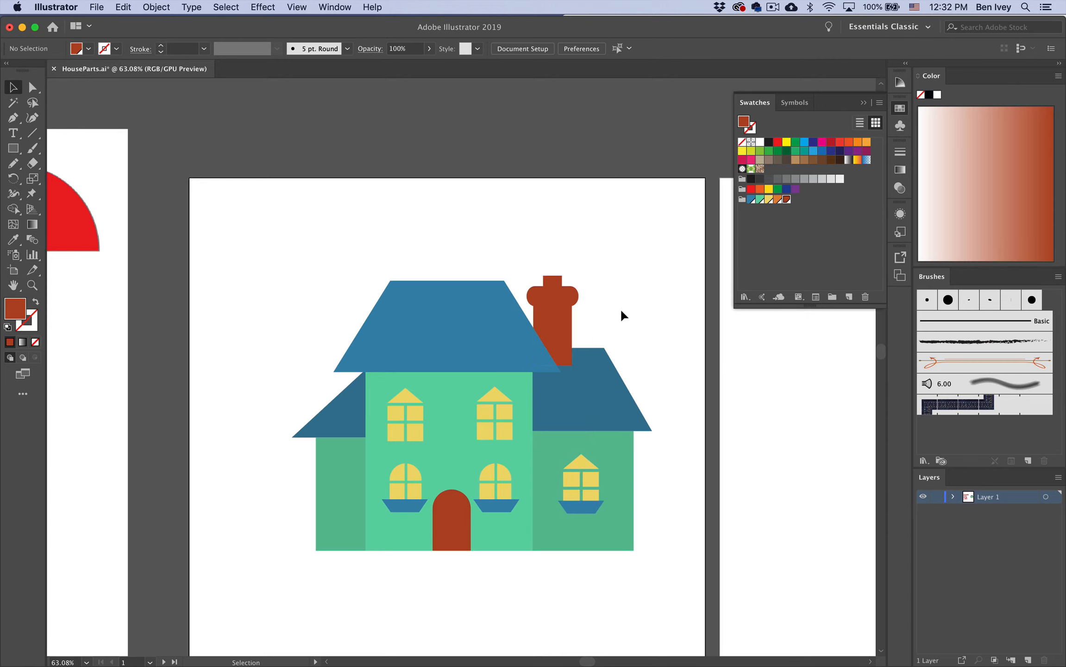
Select the whole house, scale it up proportionally so it fills more of the artboard, and deselect it
scroll(620, 307, down, 2)
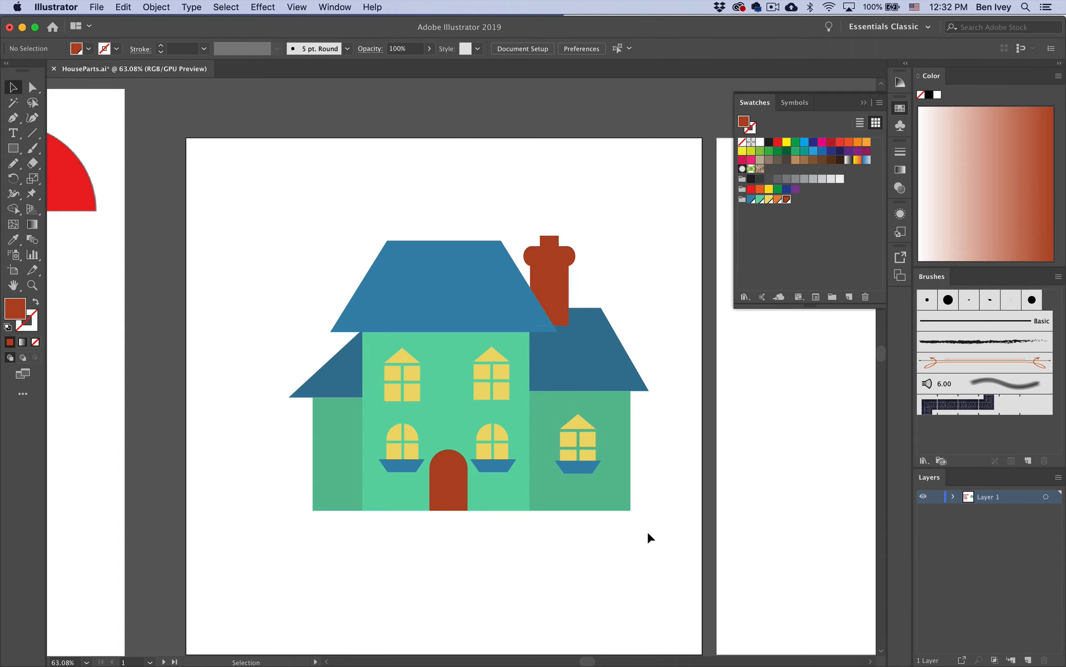
drag(274, 215, 704, 569)
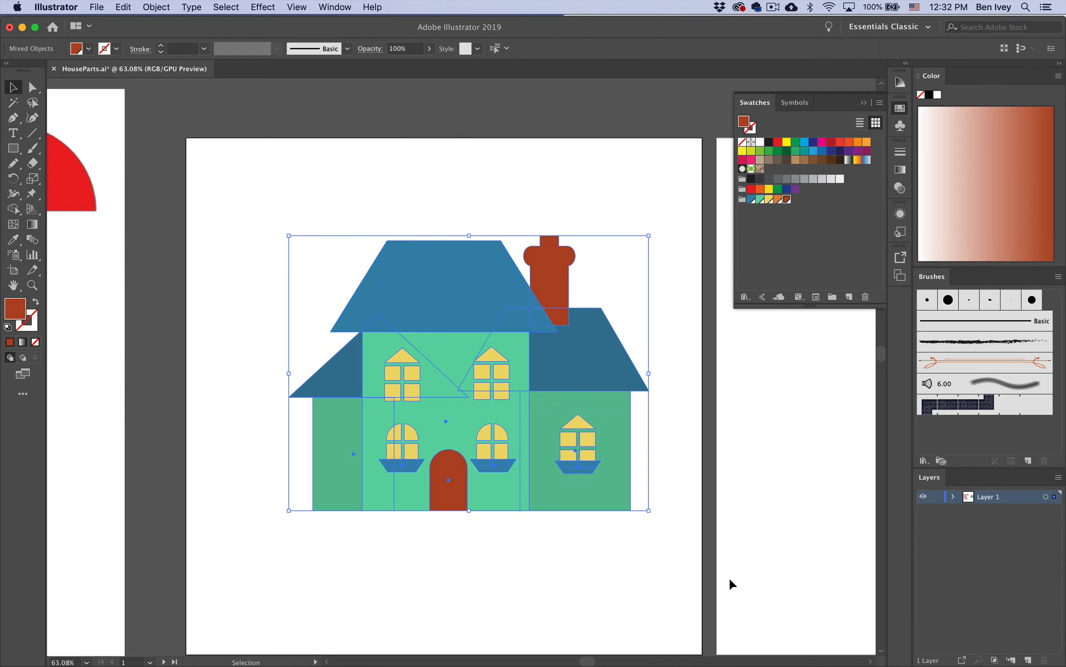
drag(288, 510, 228, 570)
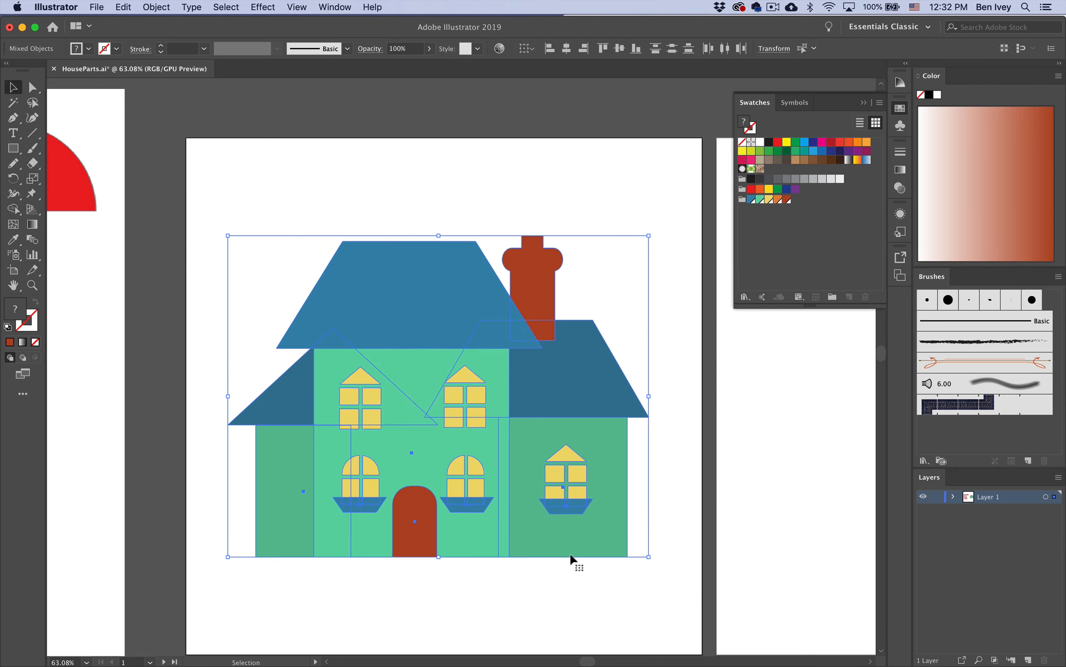
drag(649, 557, 664, 571)
click(630, 595)
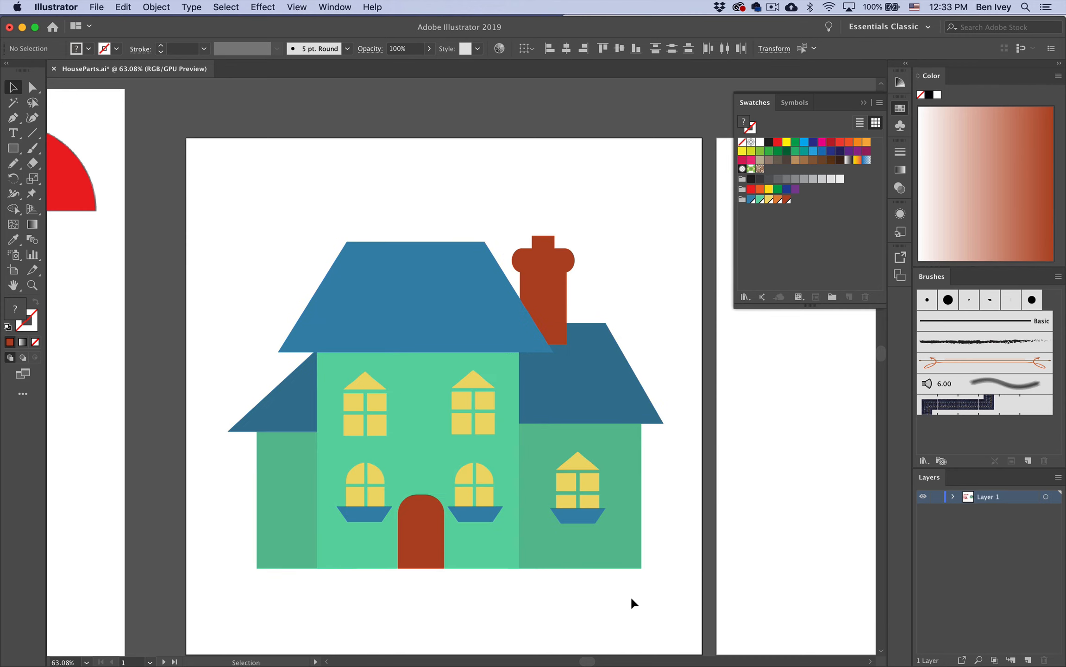
Review the house parts, the completed house, and the two blank artboards beside it, making the third artboard active
scroll(572, 587, down, 4)
scroll(573, 586, right, 3)
scroll(571, 588, down, 3)
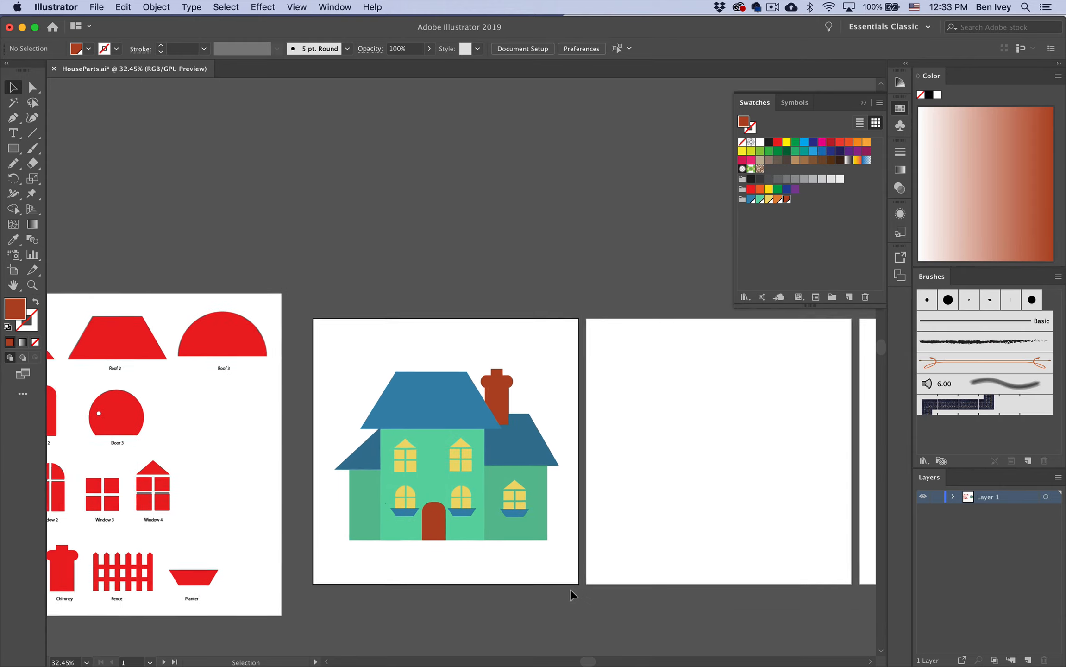
scroll(570, 590, right, 3)
scroll(569, 588, right, 1)
scroll(598, 532, right, 8)
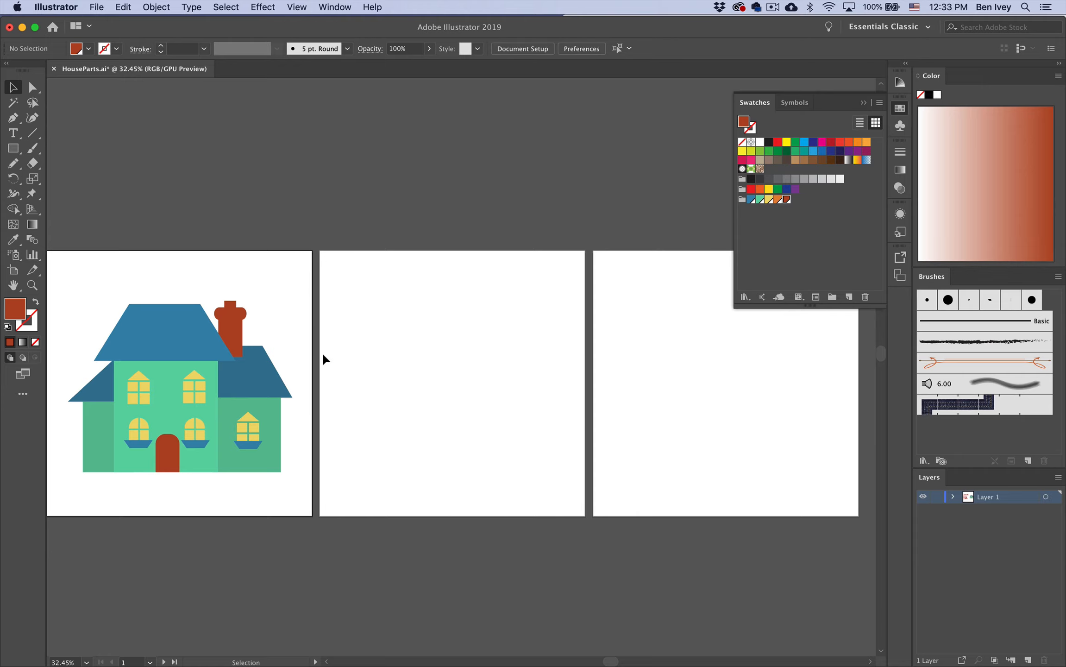
scroll(321, 352, left, 10)
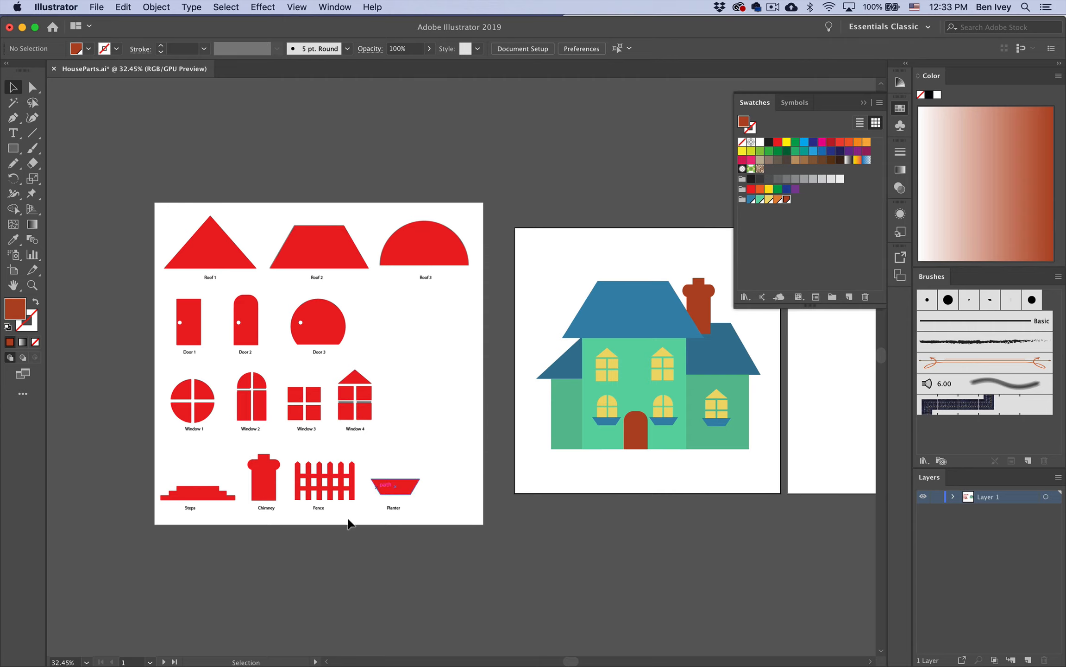
scroll(642, 397, right, 5)
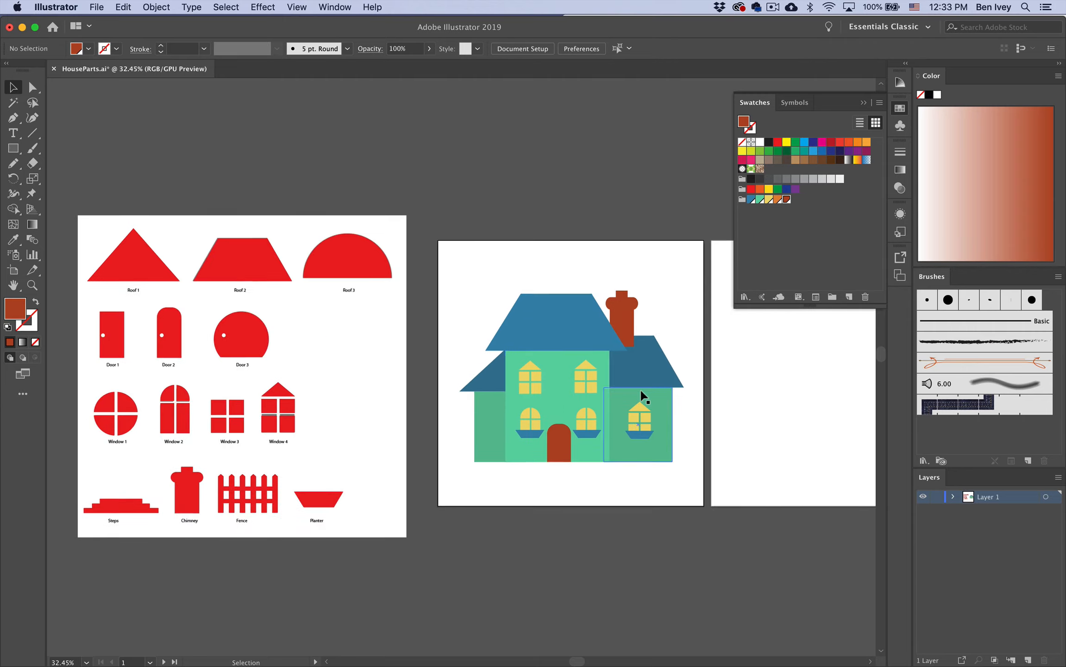
scroll(642, 397, right, 6)
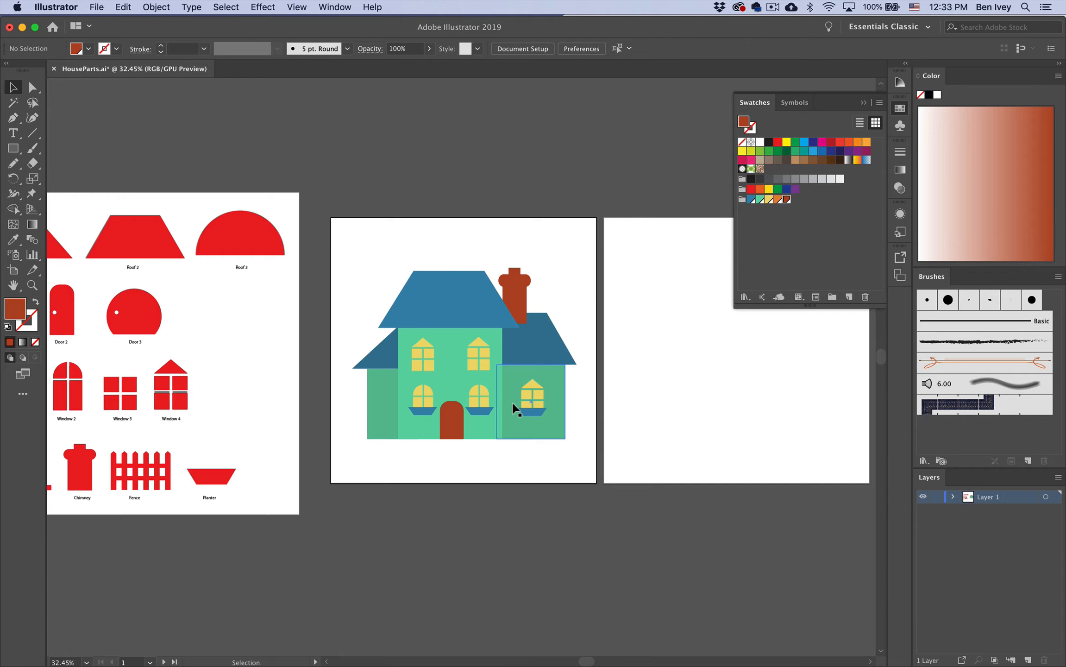
scroll(671, 397, right, 12)
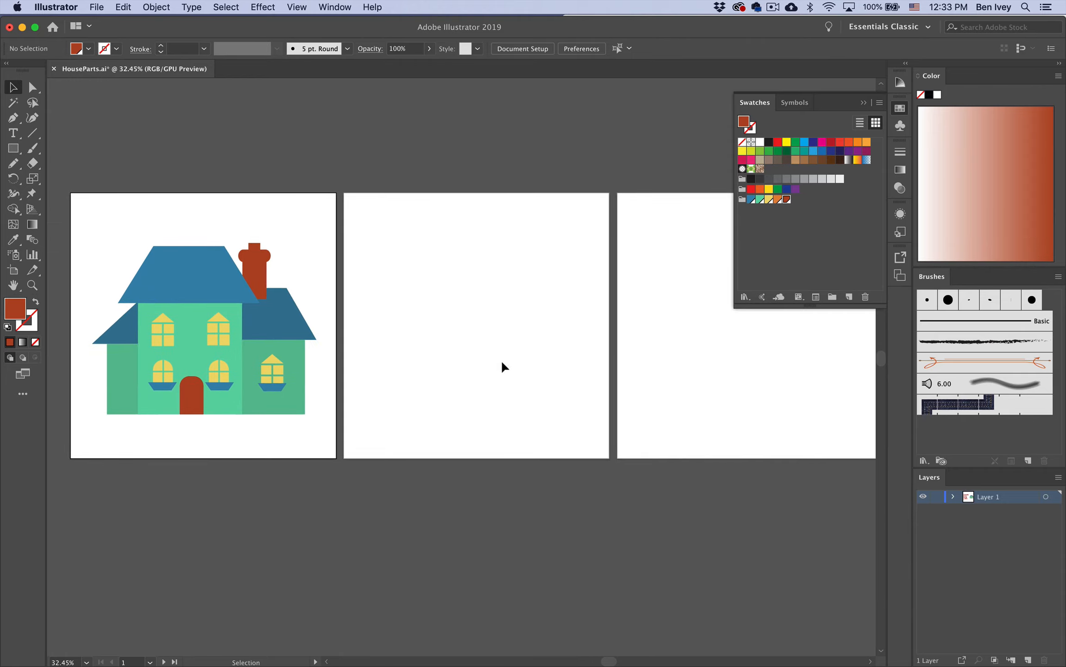
click(721, 394)
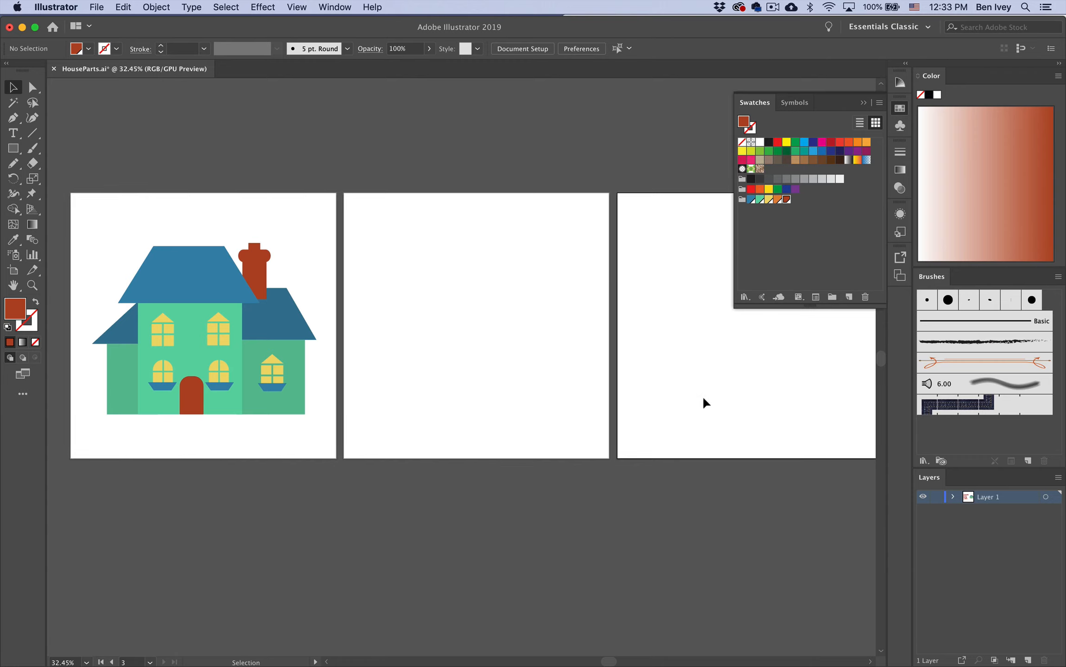
Start saving a copy of the document to the Desktop, named with the artist's last name followed by BuildAHouse
click(97, 7)
click(111, 114)
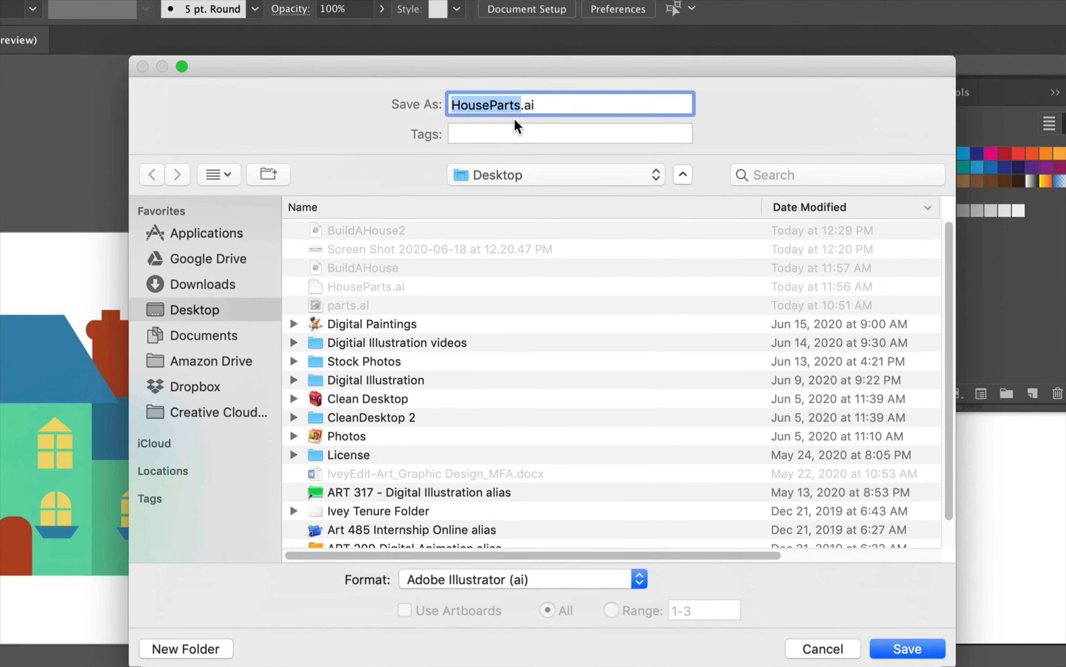
text(Ivey)
text(ey)
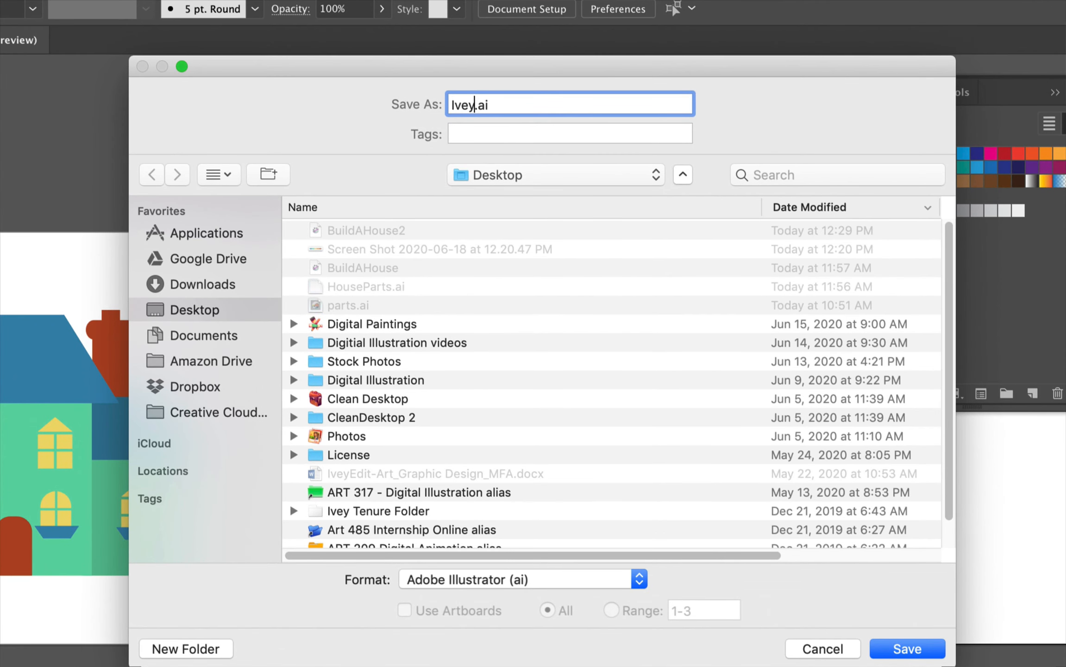
text(BuildAHouse)
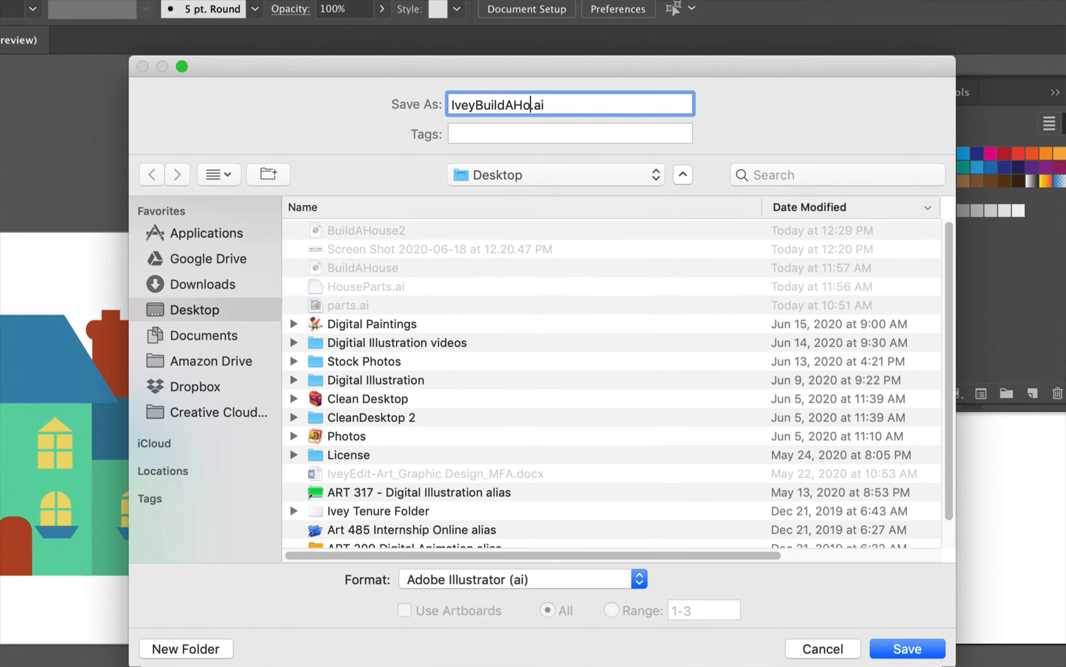